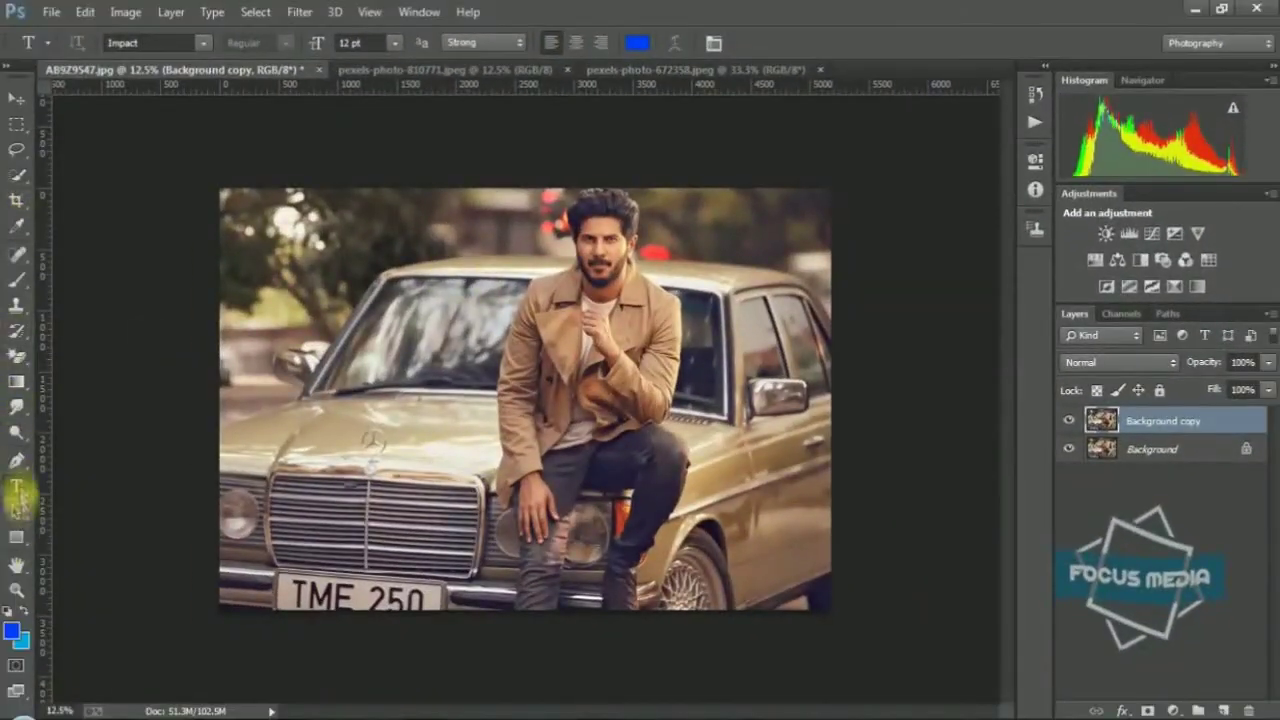
Trace a Pen path along the car hood, side mirror and the man's hair
{"action": "left_click", "coordinate": [16, 460]}
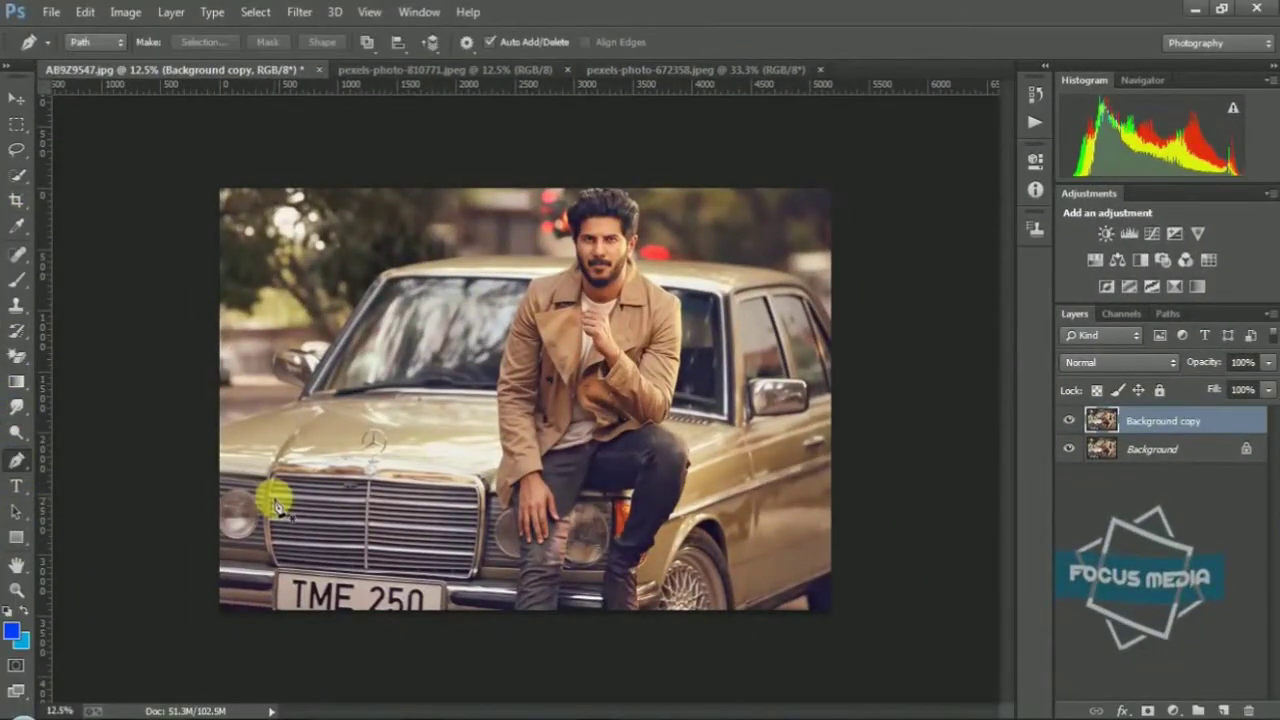
{"action": "scroll", "coordinate": [229, 514], "scroll_direction": "up", "scroll_amount": 3}
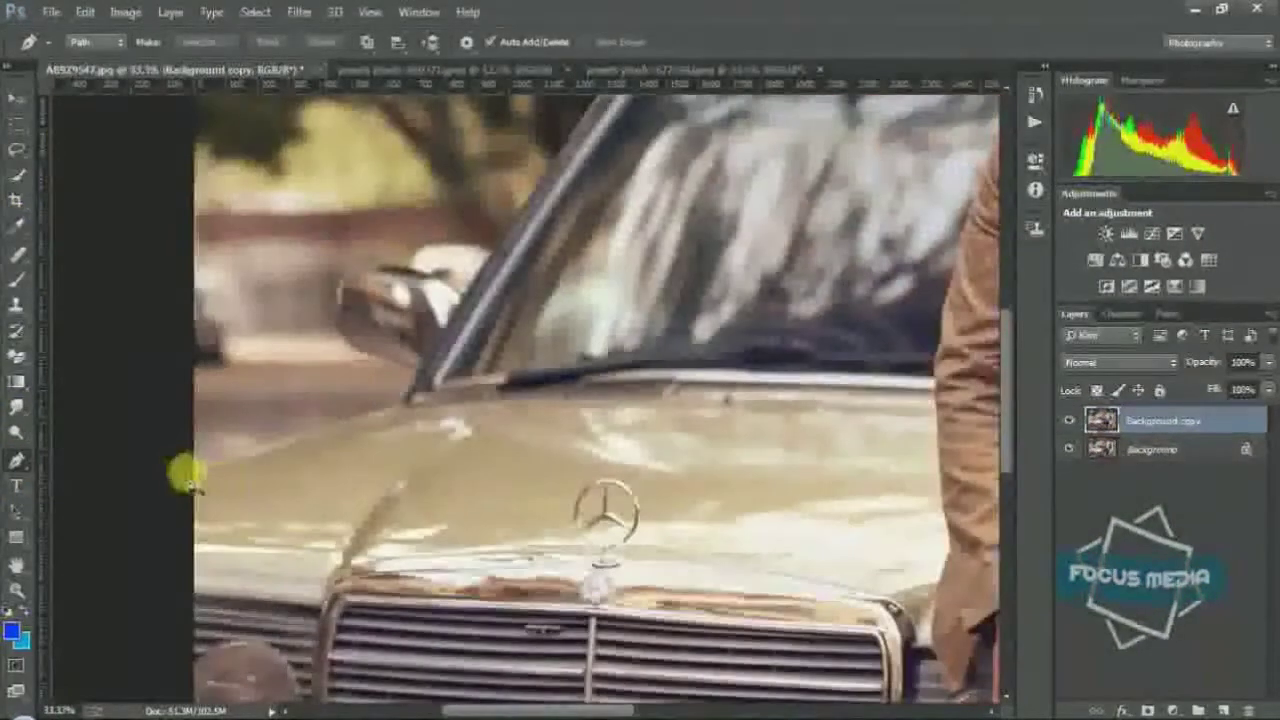
{"action": "left_click", "coordinate": [195, 472]}
{"action": "left_click", "coordinate": [266, 447]}
{"action": "left_click", "coordinate": [318, 430]}
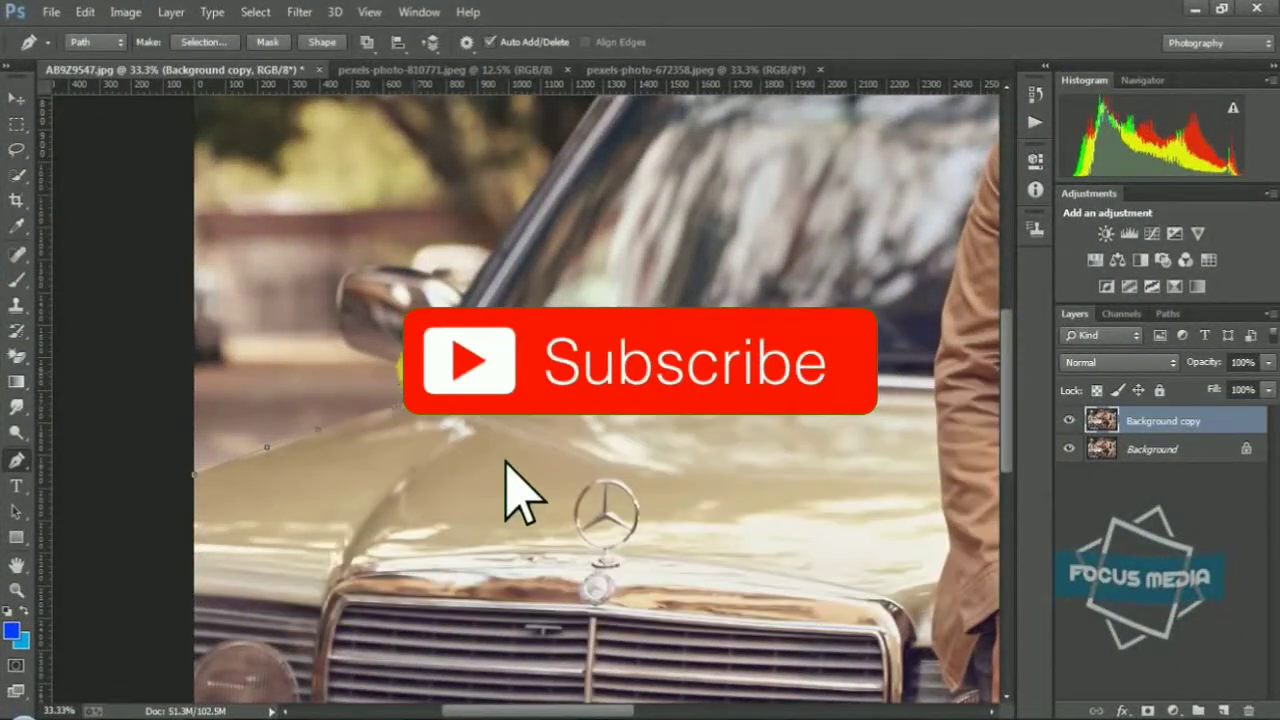
{"action": "left_click", "coordinate": [418, 372]}
{"action": "left_click", "coordinate": [354, 349]}
{"action": "left_click", "coordinate": [334, 297]}
{"action": "left_click", "coordinate": [388, 272]}
{"action": "left_click", "coordinate": [433, 280]}
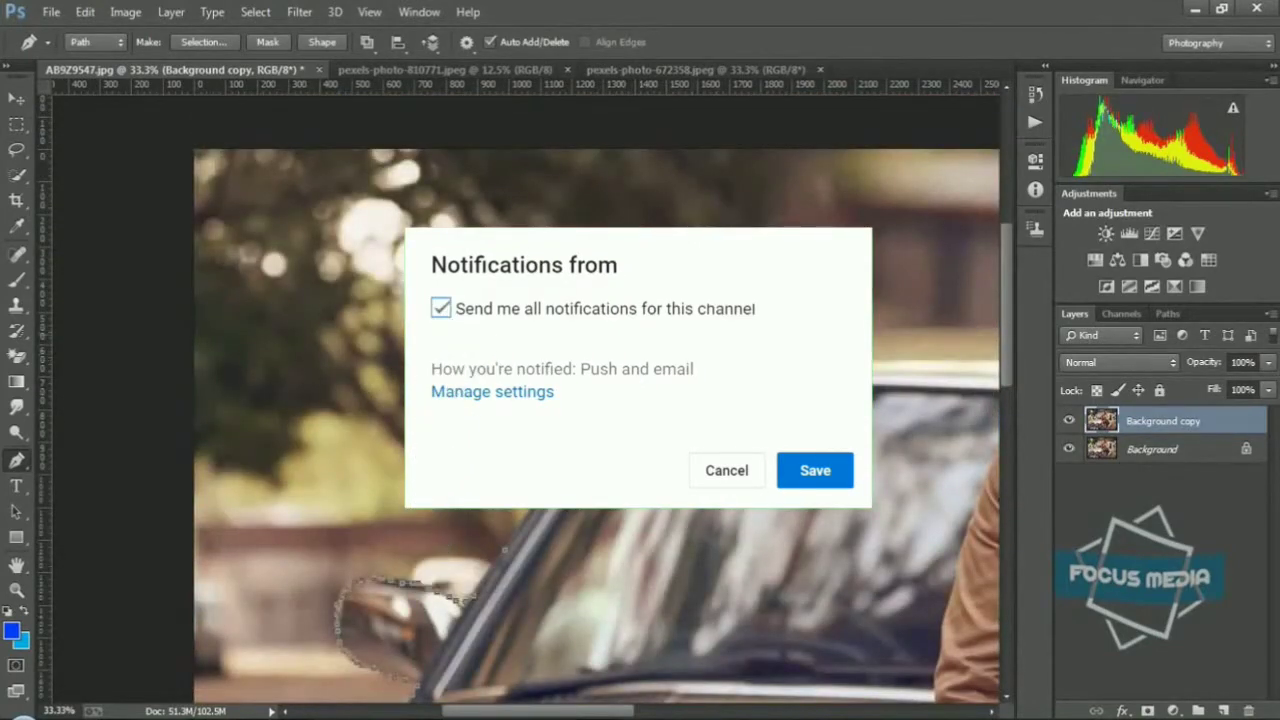
{"action": "scroll", "coordinate": [845, 387], "scroll_direction": "up", "scroll_amount": 1}
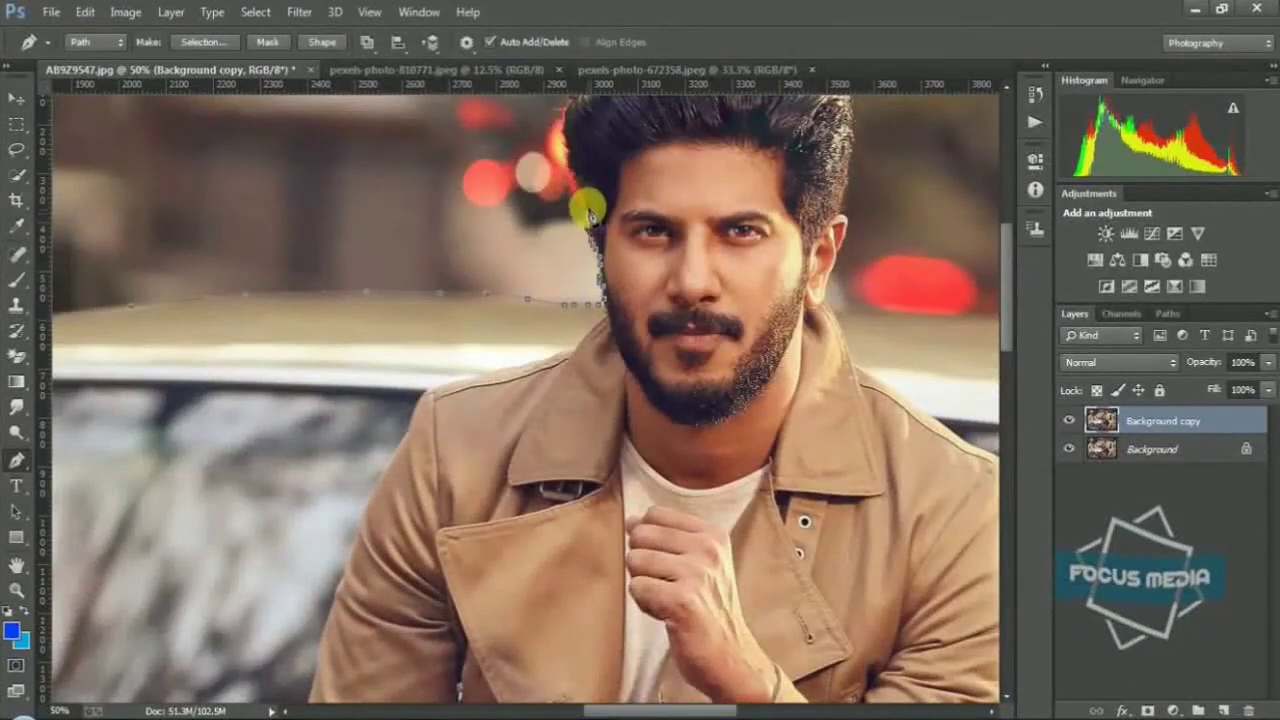
{"action": "scroll", "coordinate": [580, 220], "scroll_direction": "up", "scroll_amount": 1}
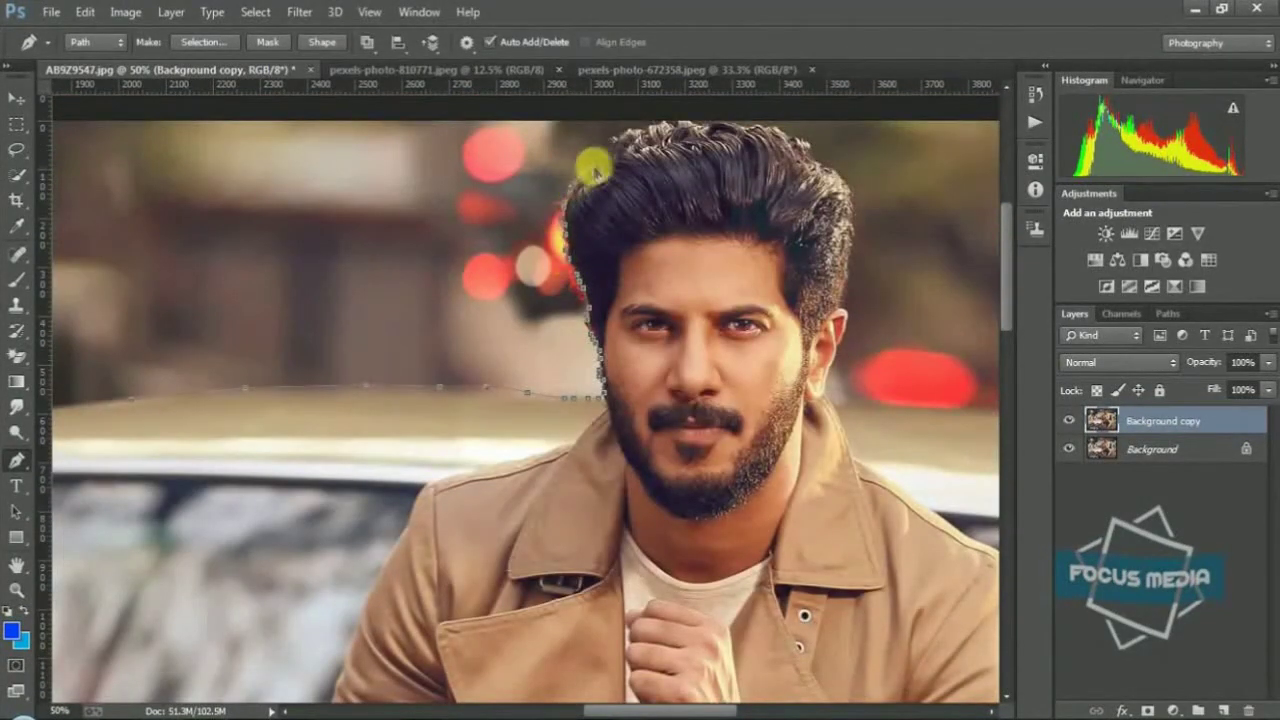
{"action": "mouse_move", "coordinate": [596, 172]}
{"action": "left_mouse_down"}
{"action": "mouse_move", "coordinate": [850, 198]}
{"action": "mouse_move", "coordinate": [822, 428]}
{"action": "left_mouse_up"}
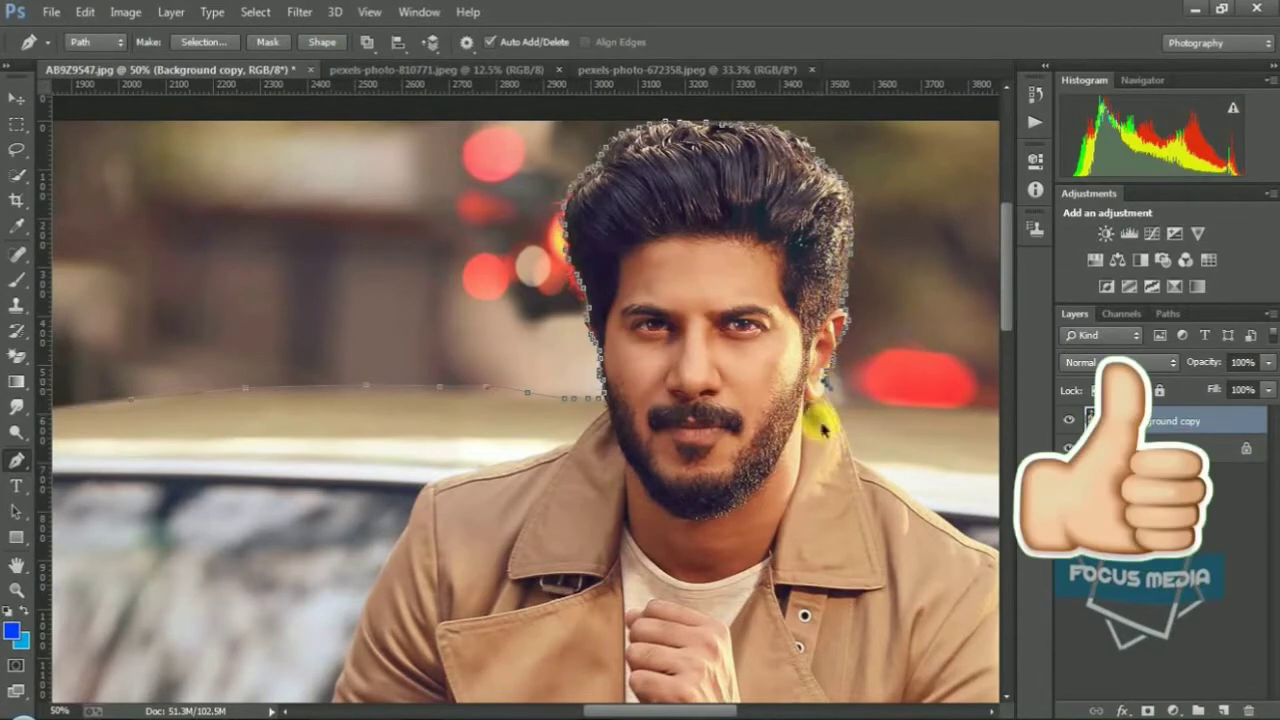
Continue the path along the car roof to the car's back end, closing the outline
{"action": "left_click_drag", "start_coordinate": [894, 457], "coordinate": [487, 410]}
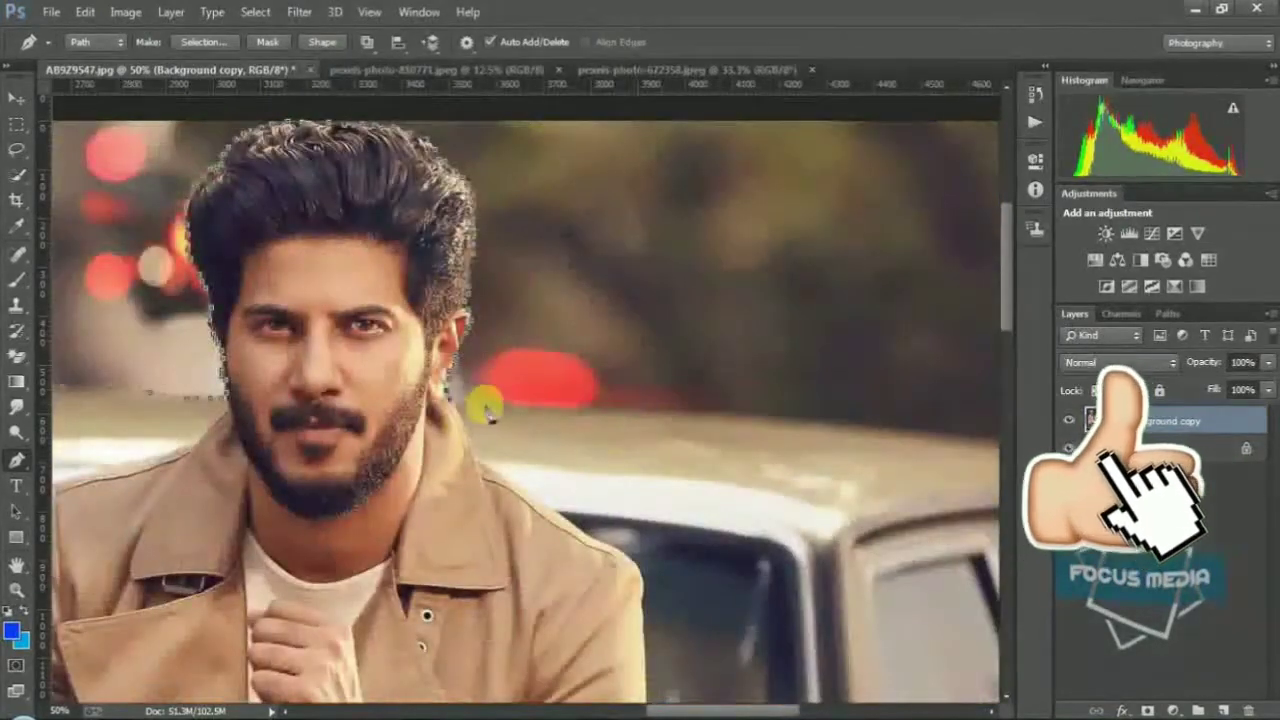
{"action": "left_click", "coordinate": [725, 413]}
{"action": "left_click_drag", "start_coordinate": [826, 430], "coordinate": [643, 437]}
{"action": "left_click", "coordinate": [664, 430]}
{"action": "left_click", "coordinate": [751, 441]}
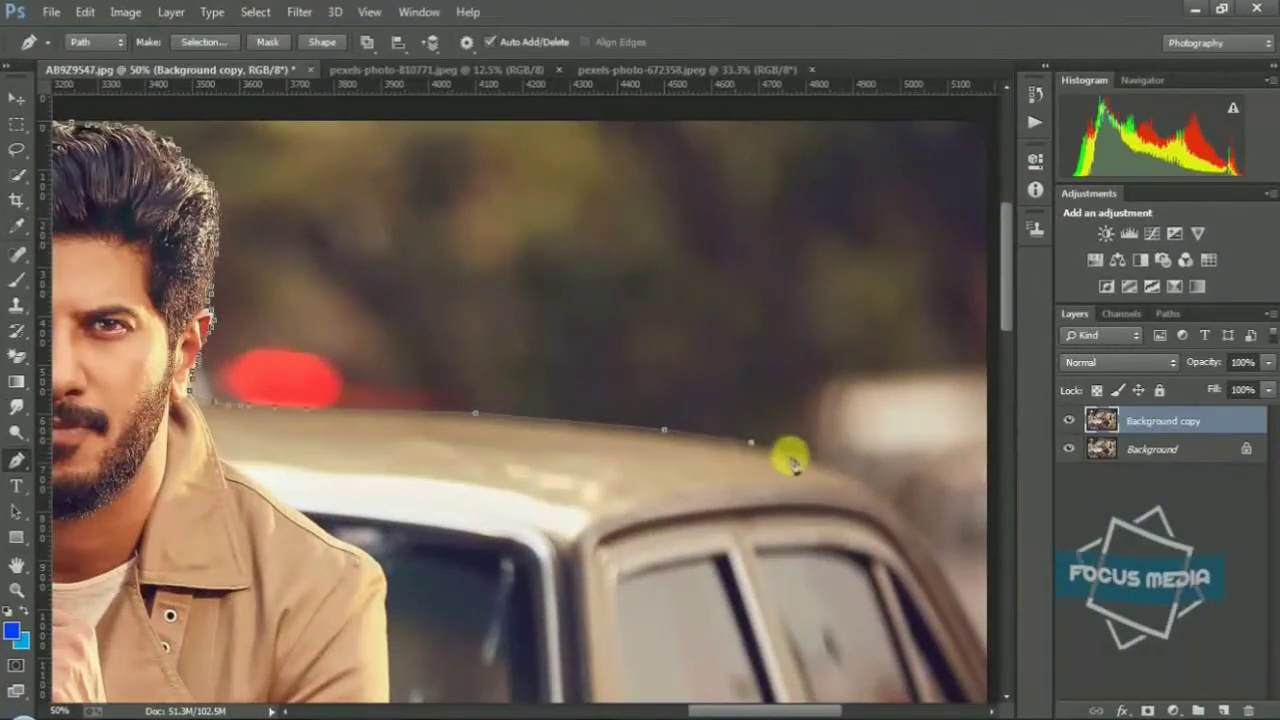
{"action": "left_click", "coordinate": [790, 456]}
{"action": "left_click_drag", "start_coordinate": [928, 541], "coordinate": [790, 400]}
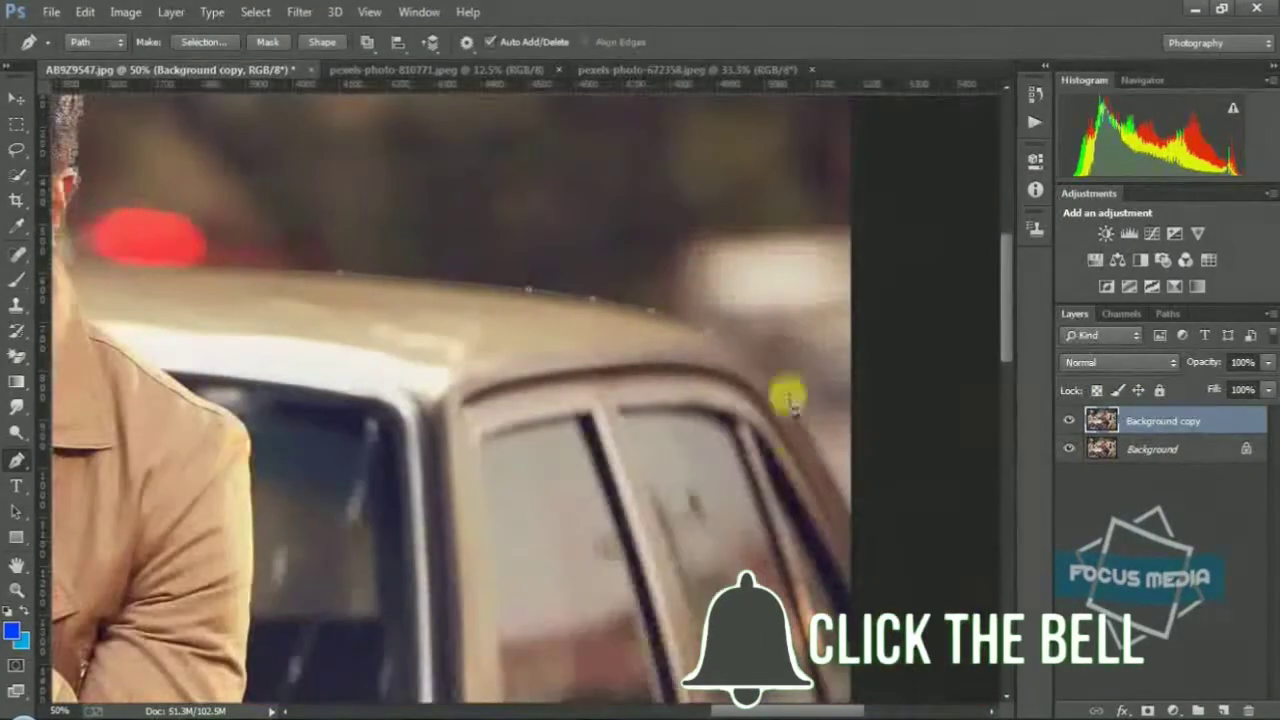
{"action": "scroll", "coordinate": [860, 530], "scroll_direction": "down", "scroll_amount": 5}
{"action": "scroll", "coordinate": [800, 550], "scroll_direction": "down", "scroll_amount": 5}
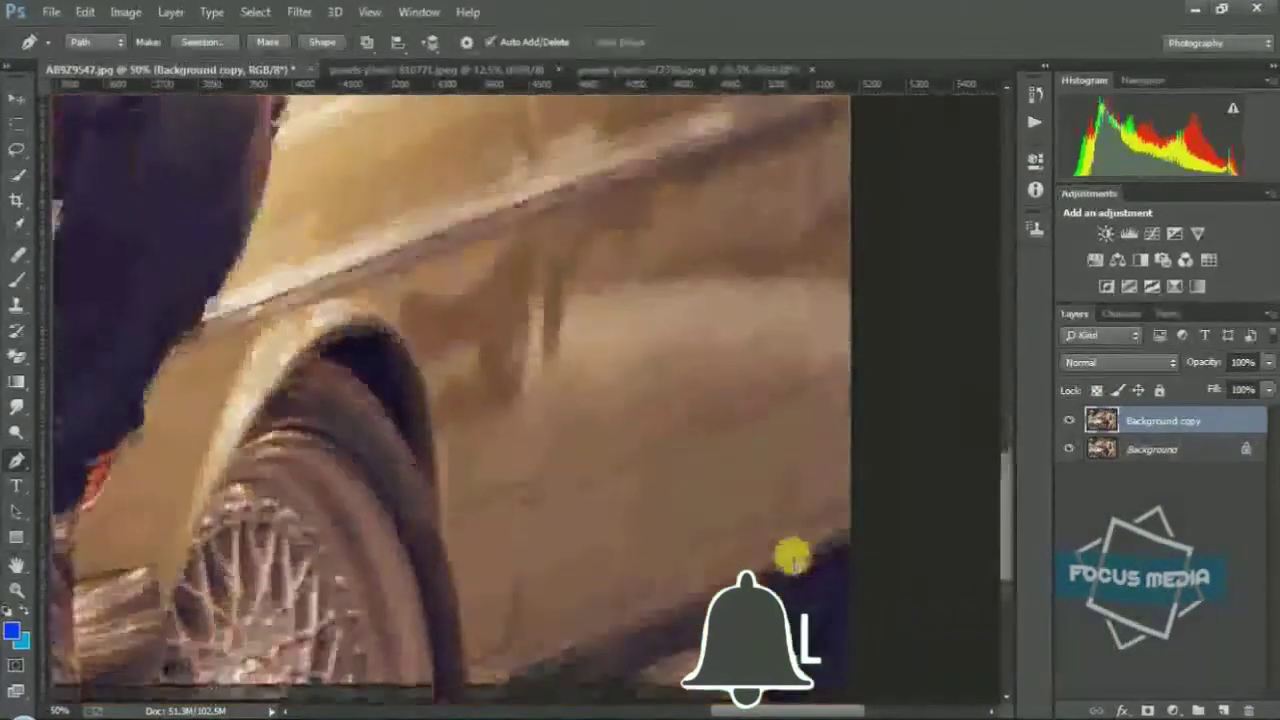
{"action": "scroll", "coordinate": [771, 506], "scroll_direction": "down", "scroll_amount": 3}
{"action": "scroll", "coordinate": [703, 514], "scroll_direction": "left", "scroll_amount": 5}
{"action": "scroll", "coordinate": [703, 514], "scroll_direction": "left", "scroll_amount": 5}
{"action": "scroll", "coordinate": [600, 500], "scroll_direction": "left", "scroll_amount": 5}
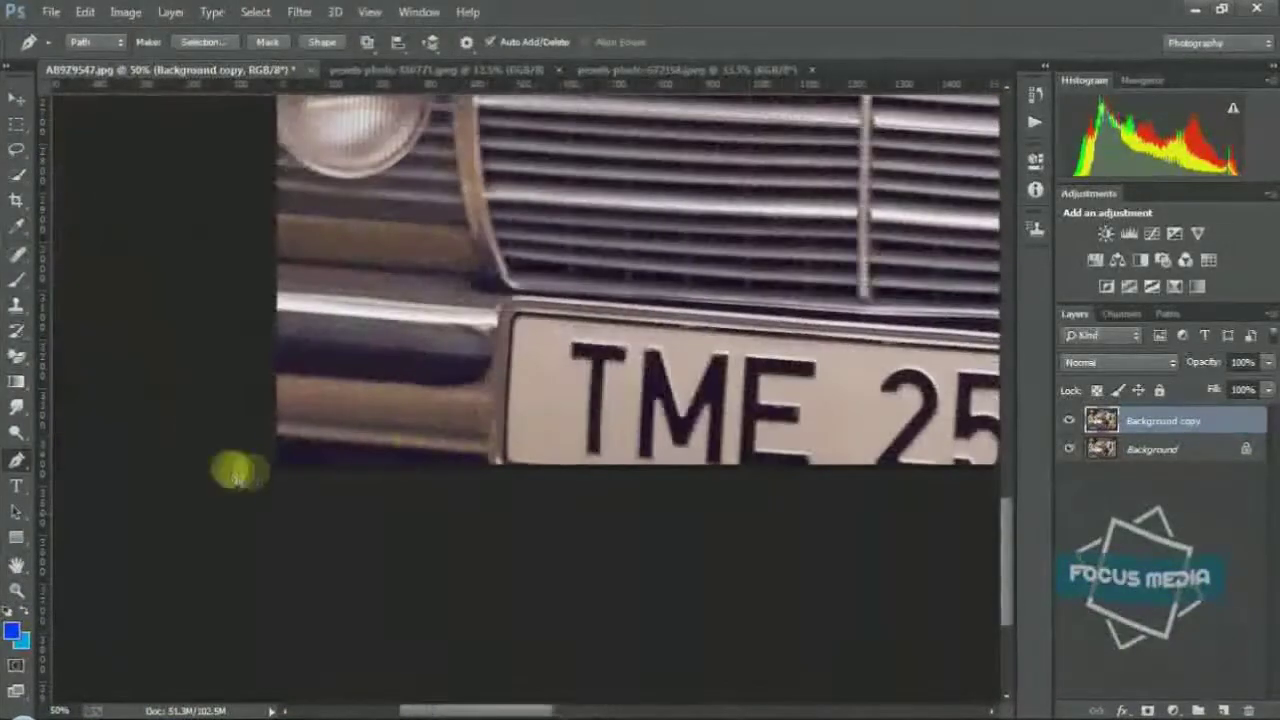
{"action": "scroll", "coordinate": [274, 460], "scroll_direction": "up", "scroll_amount": 3}
{"action": "scroll", "coordinate": [276, 450], "scroll_direction": "up", "scroll_amount": 3}
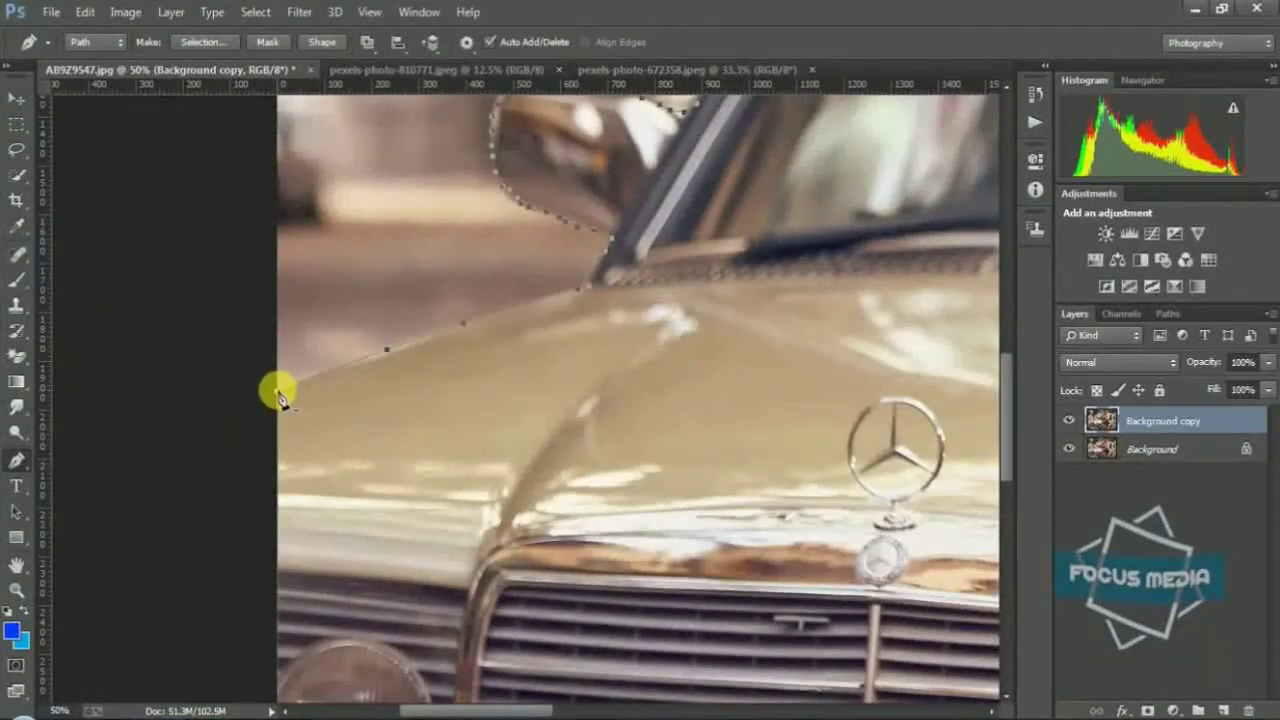
Turn the path into a 0-feather selection, copy it to a new layer, then show the landscape photo
{"action": "right_click", "coordinate": [445, 430]}
{"action": "left_click", "coordinate": [500, 323]}
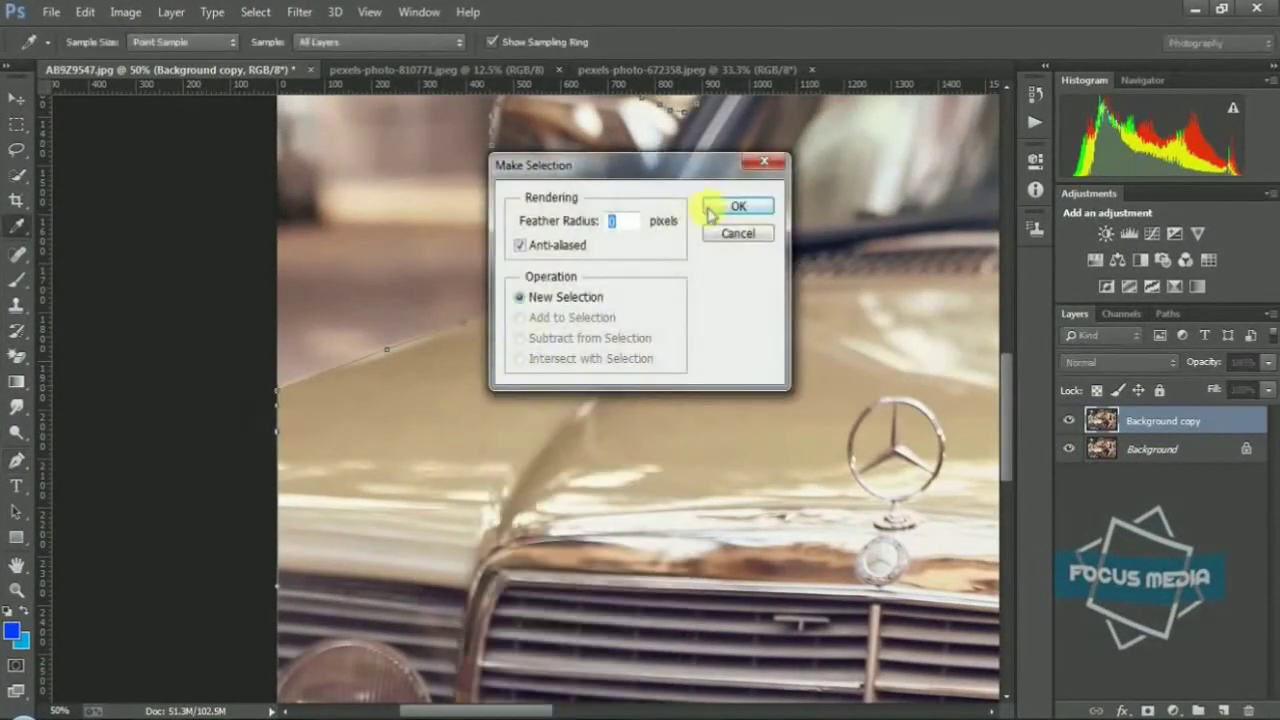
{"action": "left_click", "coordinate": [737, 206]}
{"action": "scroll", "coordinate": [614, 351], "scroll_direction": "down", "scroll_amount": 4}
{"action": "right_click", "coordinate": [570, 410]}
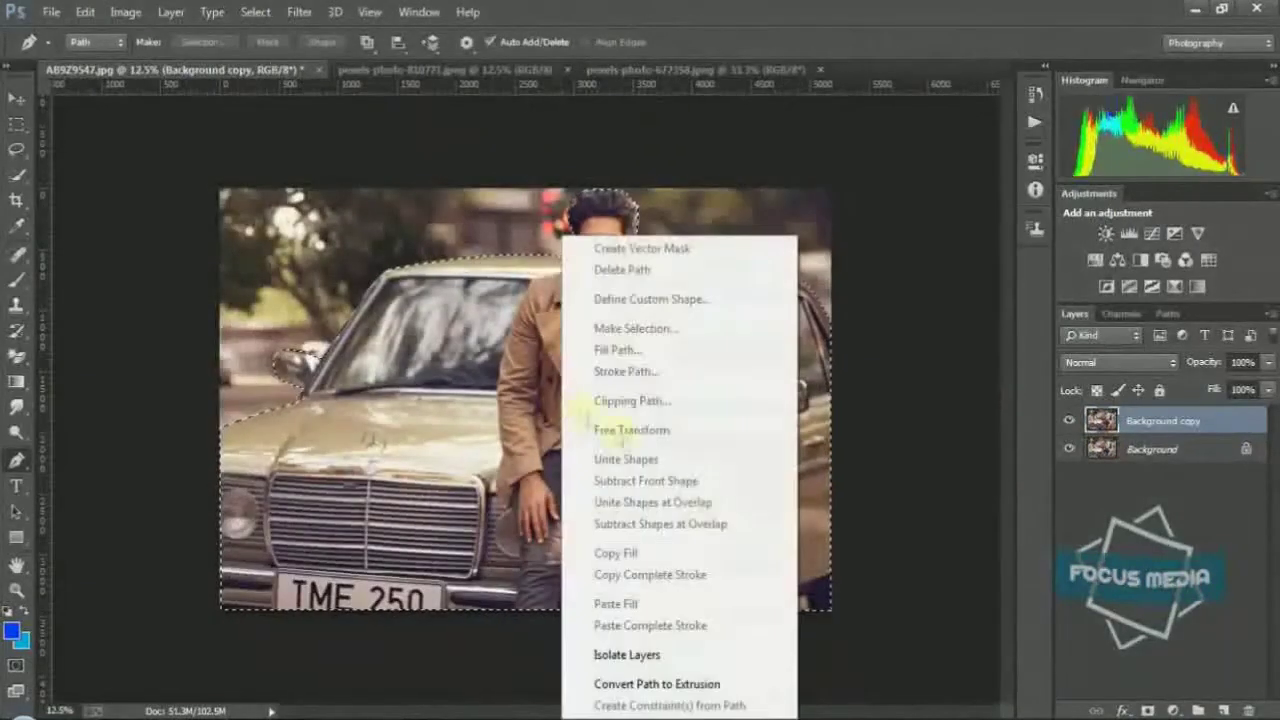
{"action": "key", "text": "Escape"}
{"action": "key", "text": "ctrl+j"}
{"action": "key", "text": "v"}
{"action": "left_click", "coordinate": [445, 69]}
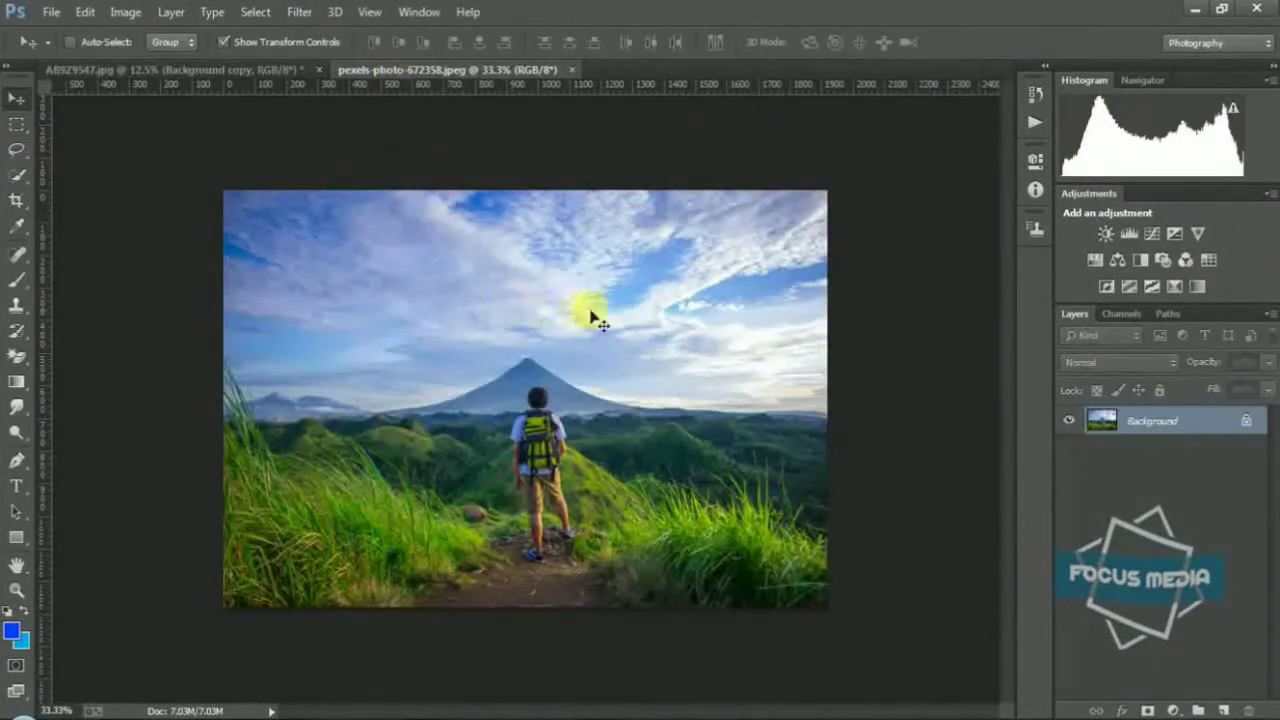
Drop the mountain landscape into the car image as Layer 2, scaled to cover the canvas
{"action": "left_click_drag", "start_coordinate": [597, 318], "coordinate": [244, 77]}
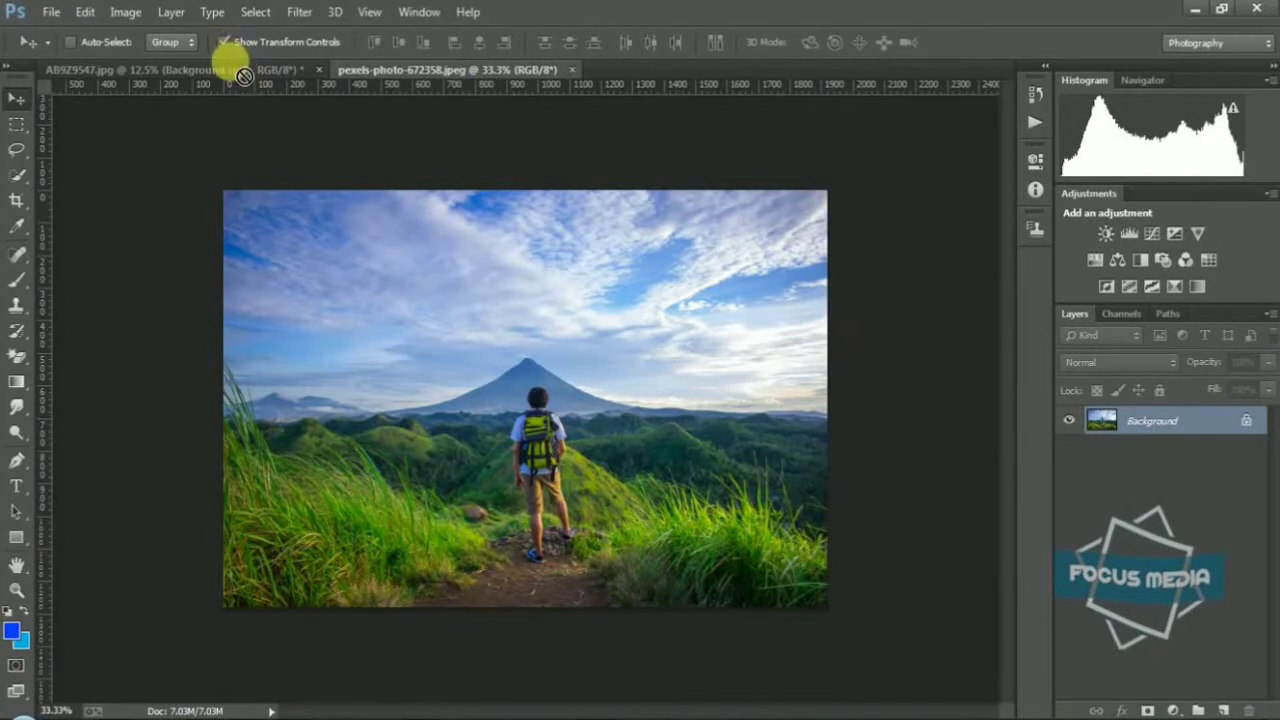
{"action": "left_click_drag", "start_coordinate": [244, 77], "coordinate": [482, 243]}
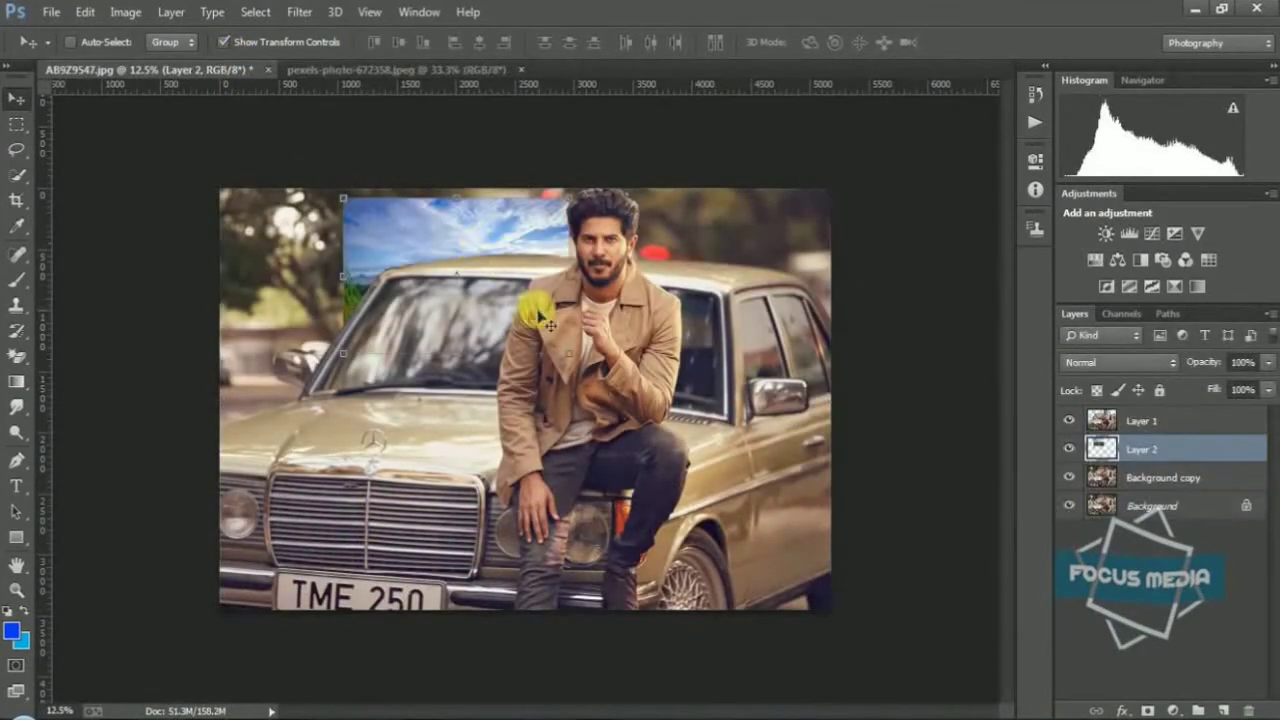
{"action": "left_click_drag", "start_coordinate": [389, 286], "coordinate": [256, 251]}
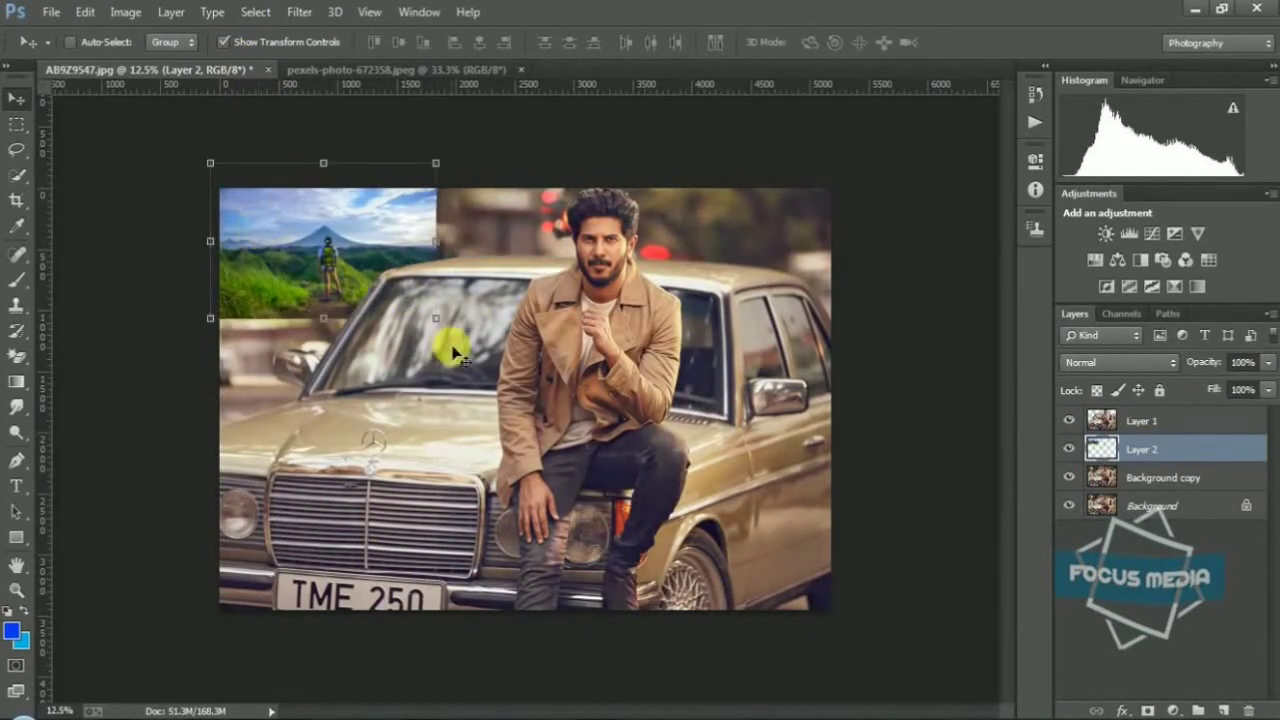
{"action": "mouse_move", "coordinate": [435, 318]}
{"action": "left_mouse_down"}
{"action": "mouse_move", "coordinate": [980, 657]}
{"action": "mouse_move", "coordinate": [914, 671]}
{"action": "mouse_move", "coordinate": [871, 643]}
{"action": "mouse_move", "coordinate": [863, 594]}
{"action": "mouse_move", "coordinate": [846, 580]}
{"action": "mouse_move", "coordinate": [831, 609]}
{"action": "mouse_move", "coordinate": [869, 621]}
{"action": "mouse_move", "coordinate": [849, 580]}
{"action": "mouse_move", "coordinate": [811, 551]}
{"action": "mouse_move", "coordinate": [840, 531]}
{"action": "mouse_move", "coordinate": [817, 449]}
{"action": "mouse_move", "coordinate": [834, 483]}
{"action": "left_mouse_up"}
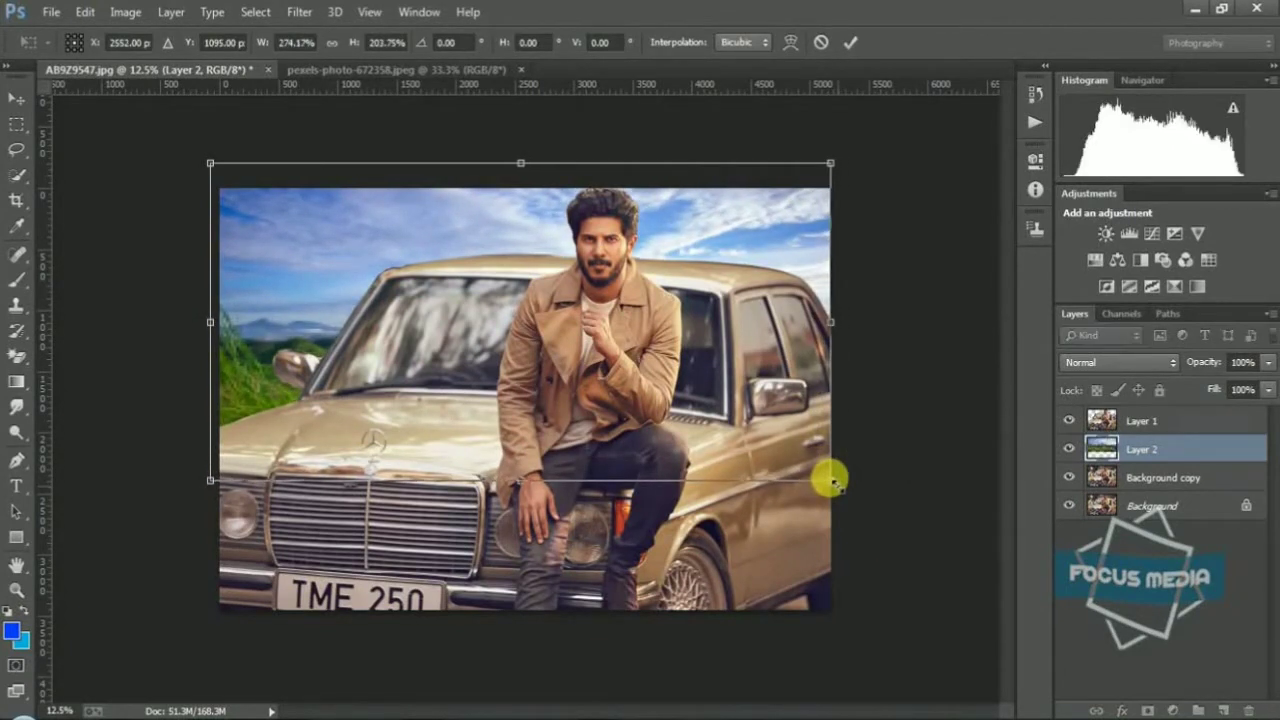
{"action": "key", "text": "Return"}
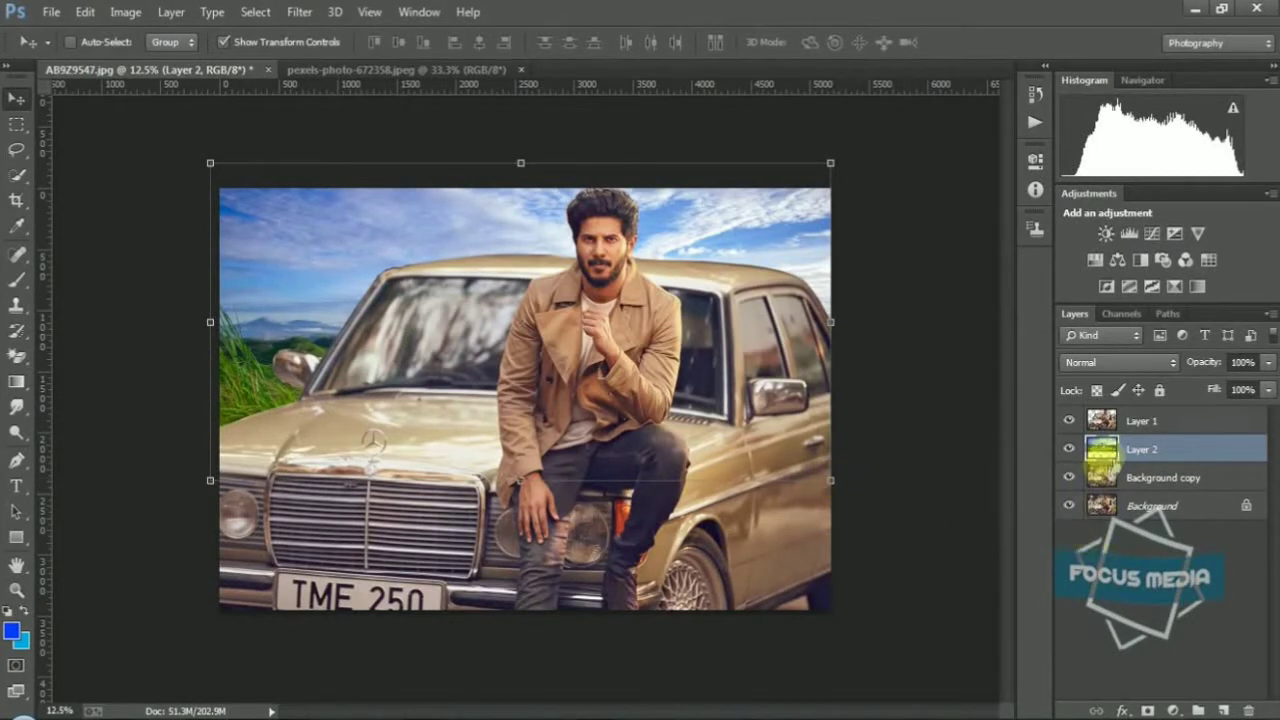
On Layer 1 in Camera Raw, nudge vibrance up and brighten the Oranges luminance
{"action": "left_click", "coordinate": [1146, 421]}
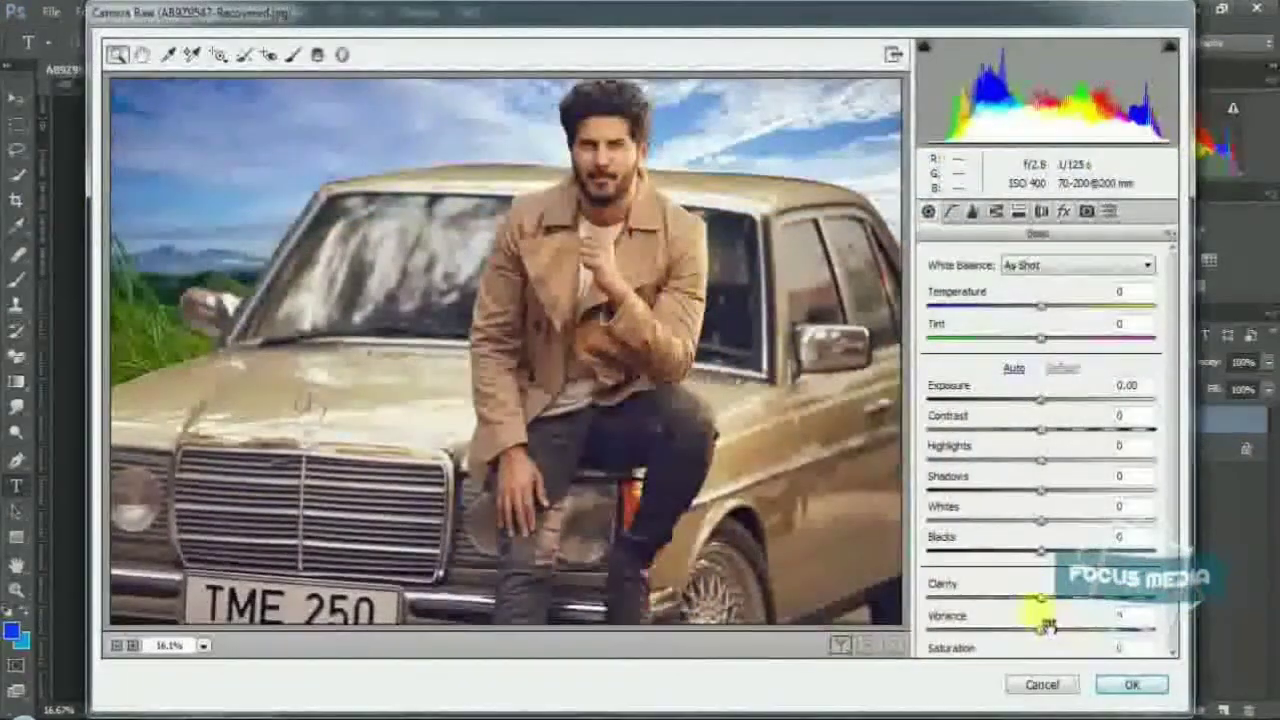
{"action": "left_click_drag", "start_coordinate": [1046, 632], "coordinate": [1058, 632]}
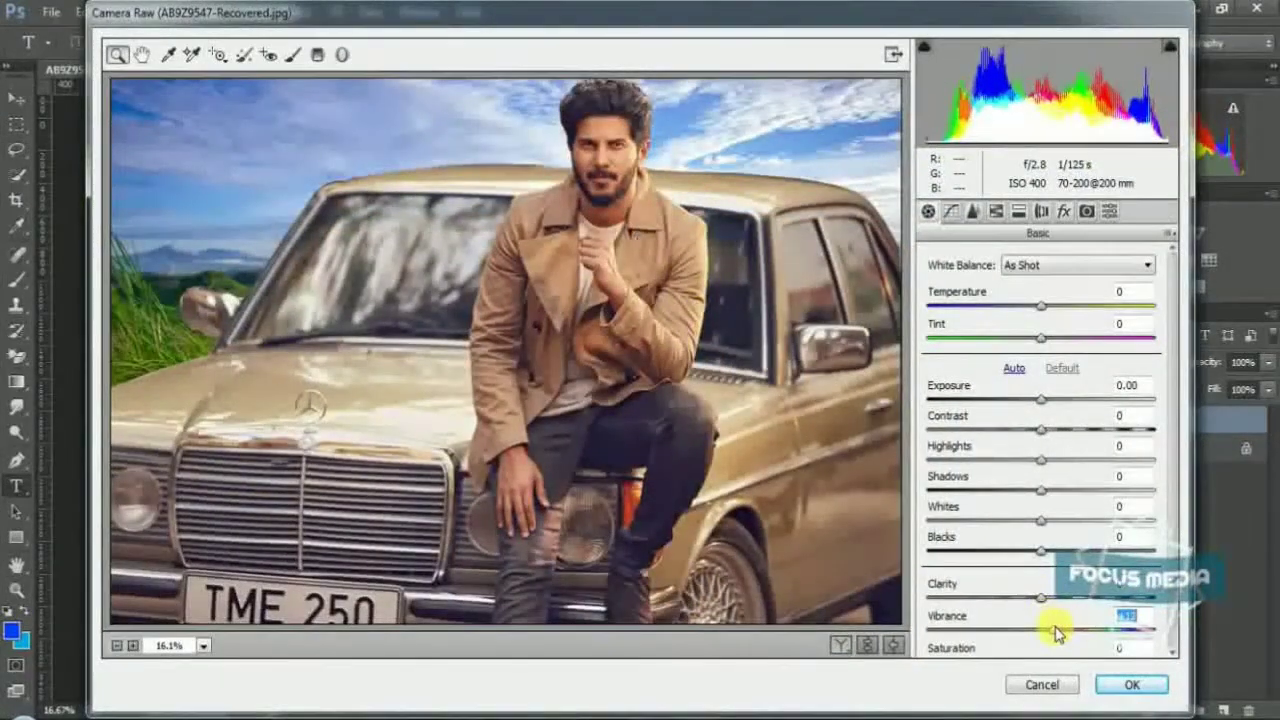
{"action": "left_click", "coordinate": [951, 212]}
{"action": "left_click", "coordinate": [972, 211]}
{"action": "left_click", "coordinate": [995, 212]}
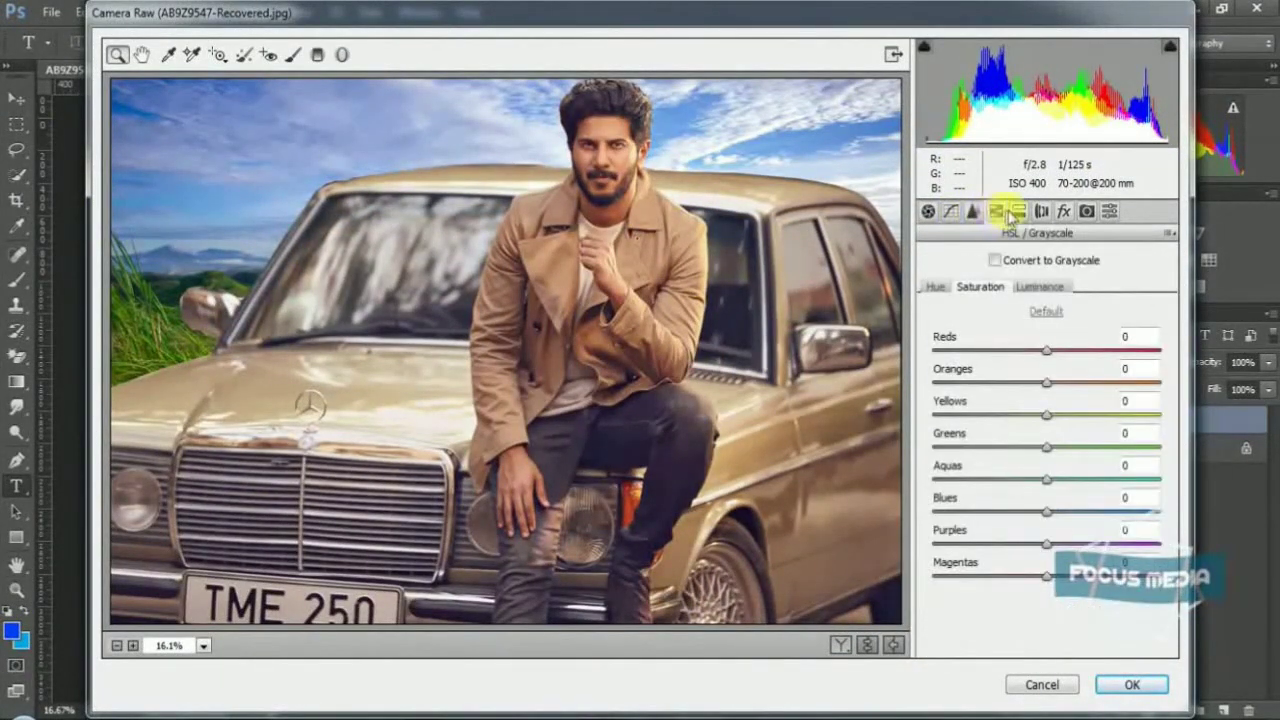
{"action": "left_click", "coordinate": [1041, 211]}
{"action": "left_click", "coordinate": [1064, 212]}
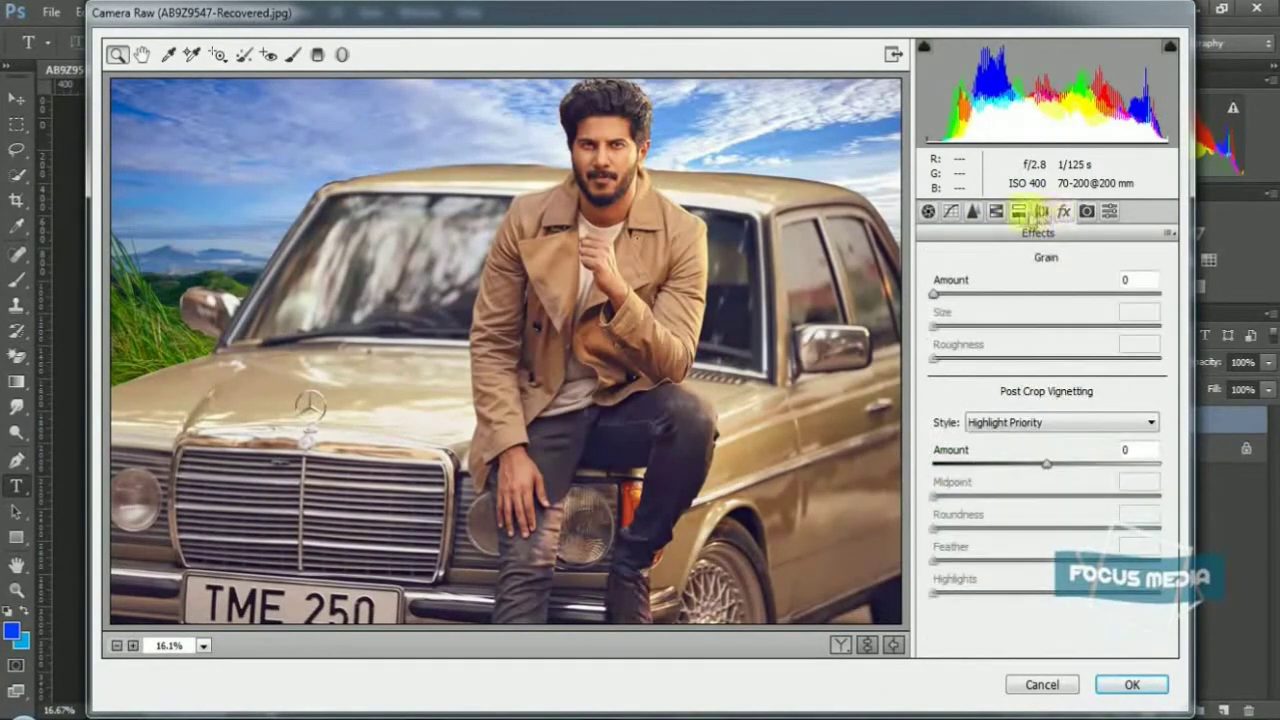
{"action": "left_click", "coordinate": [1018, 213]}
{"action": "left_click", "coordinate": [996, 213]}
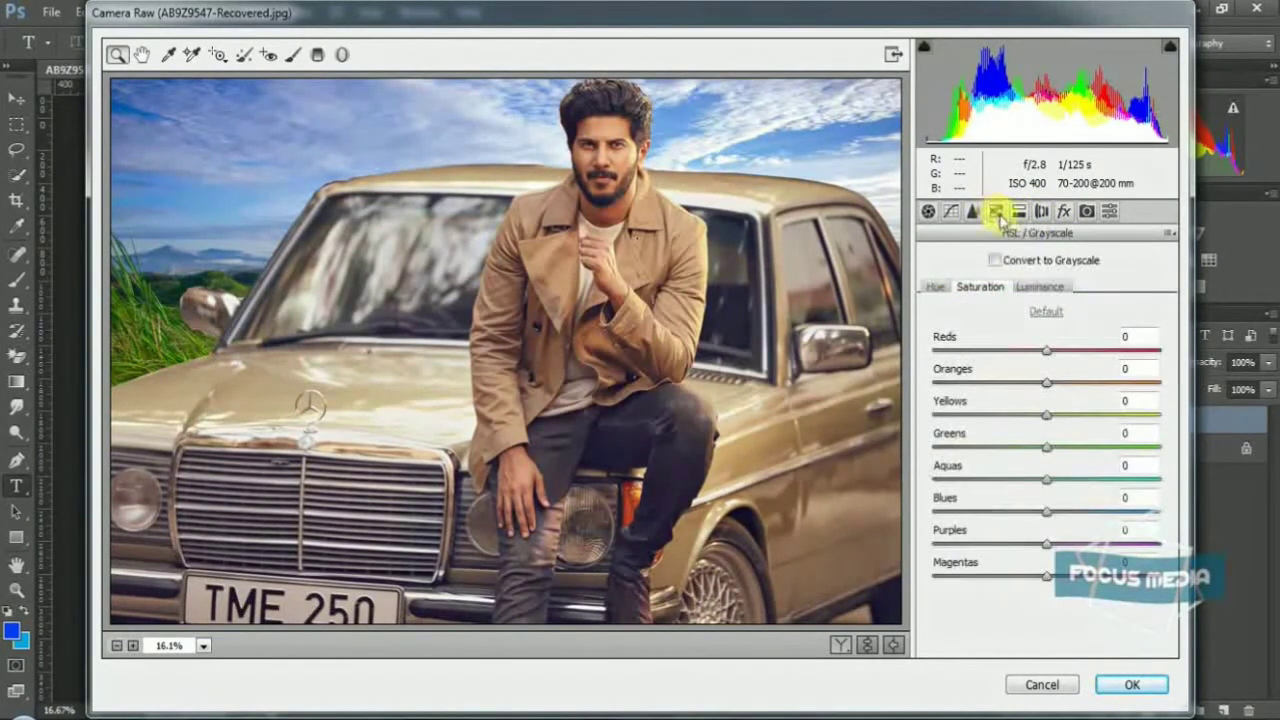
{"action": "left_click", "coordinate": [1035, 288]}
{"action": "mouse_move", "coordinate": [1050, 388]}
{"action": "left_mouse_down"}
{"action": "mouse_move", "coordinate": [1088, 390]}
{"action": "mouse_move", "coordinate": [1013, 411]}
{"action": "left_mouse_up"}
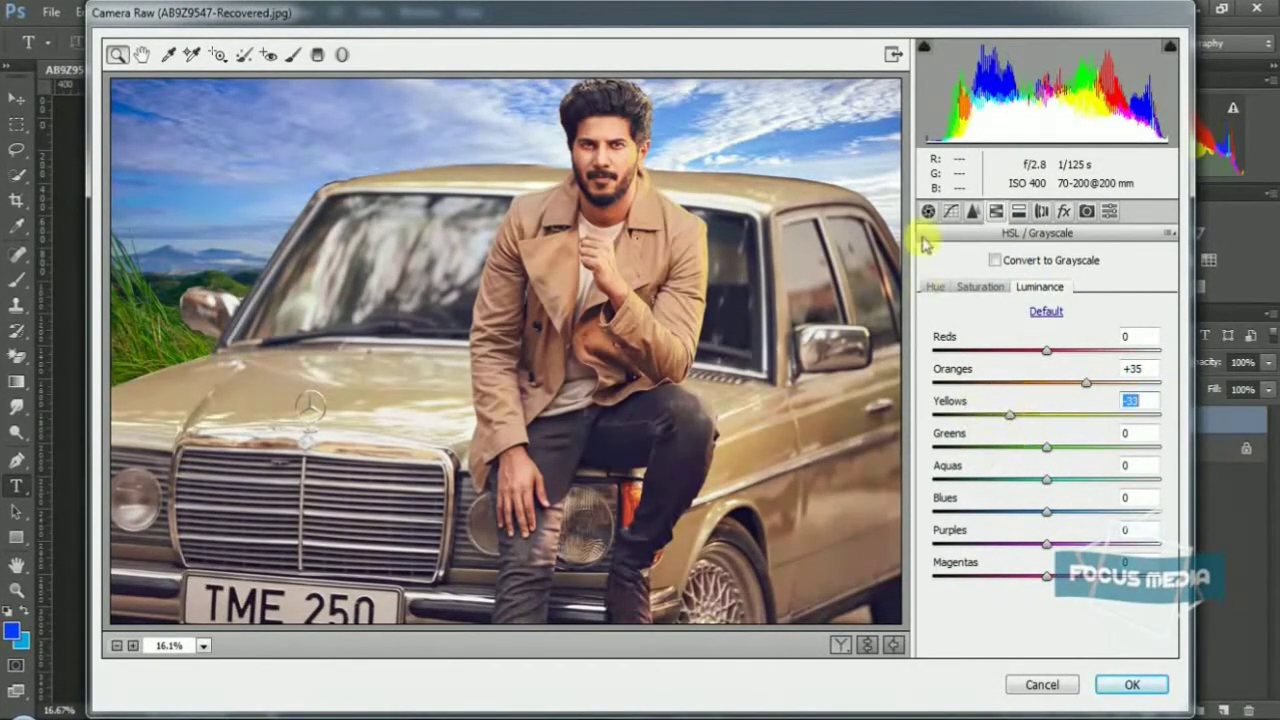
Raise Greens saturation to +79 and reduce Oranges saturation in the HSL panel
{"action": "left_click", "coordinate": [938, 288]}
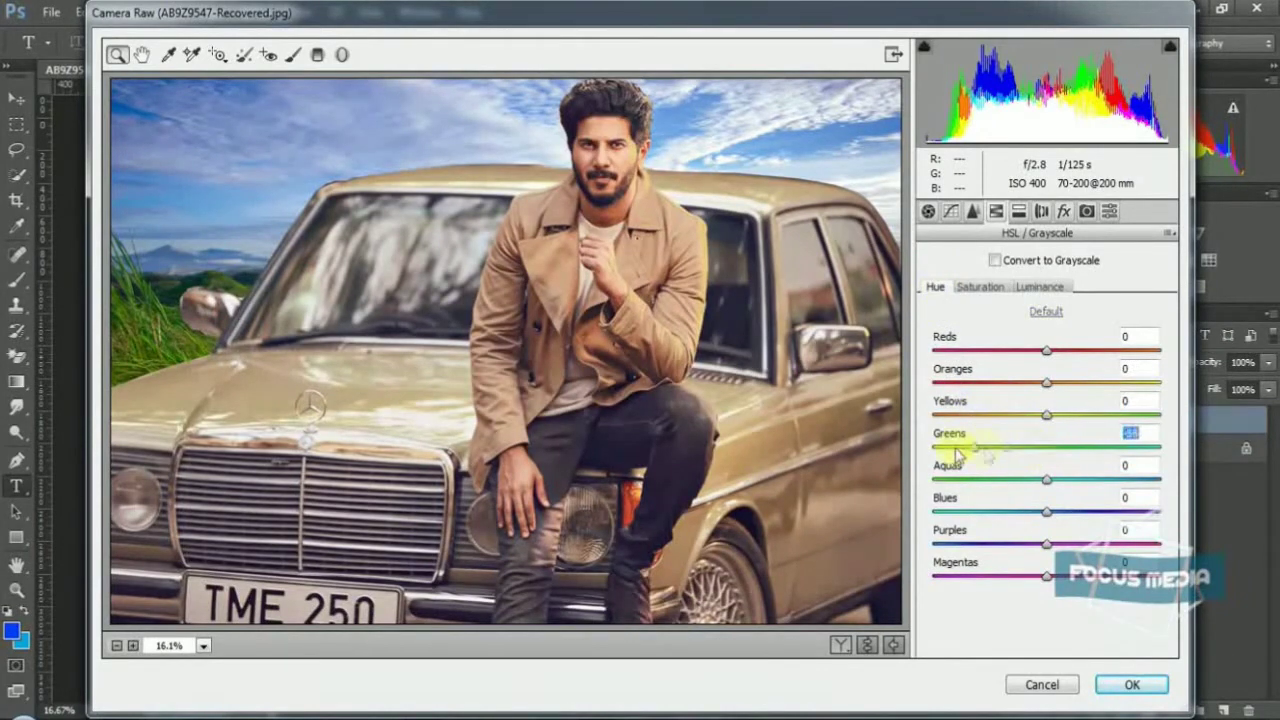
{"action": "left_click", "coordinate": [981, 288]}
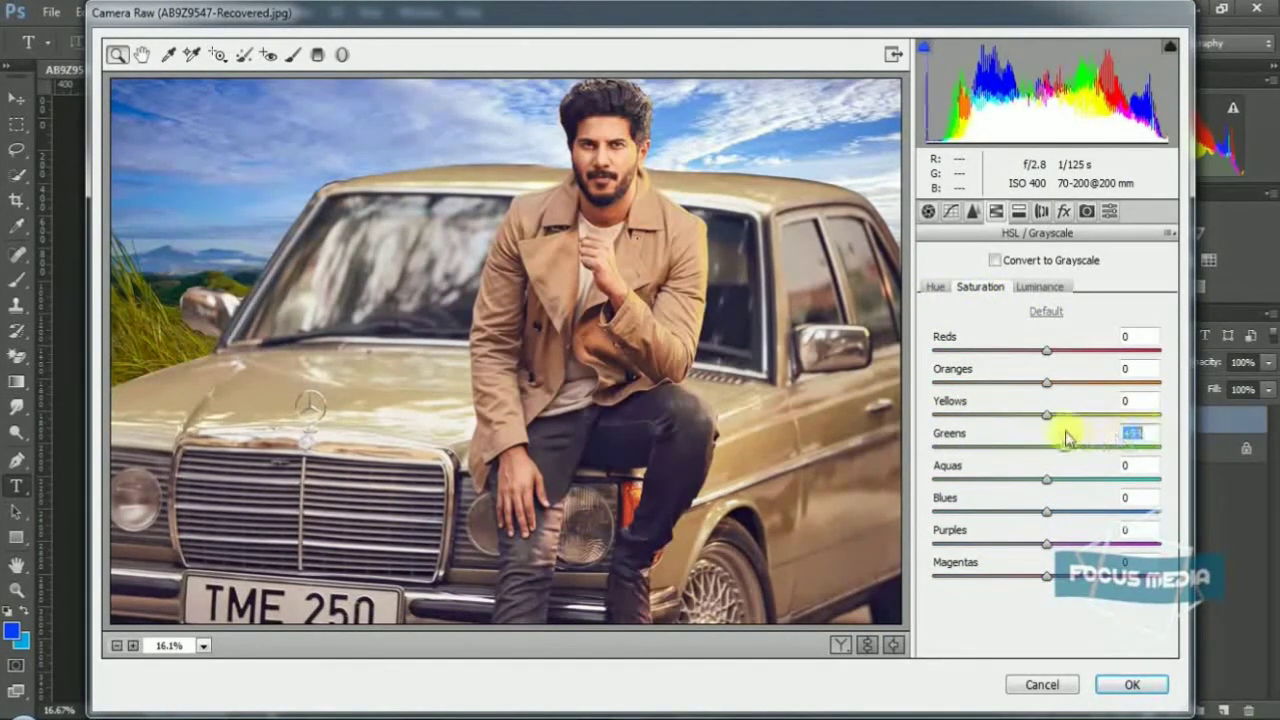
{"action": "left_click_drag", "start_coordinate": [1066, 437], "coordinate": [1138, 428]}
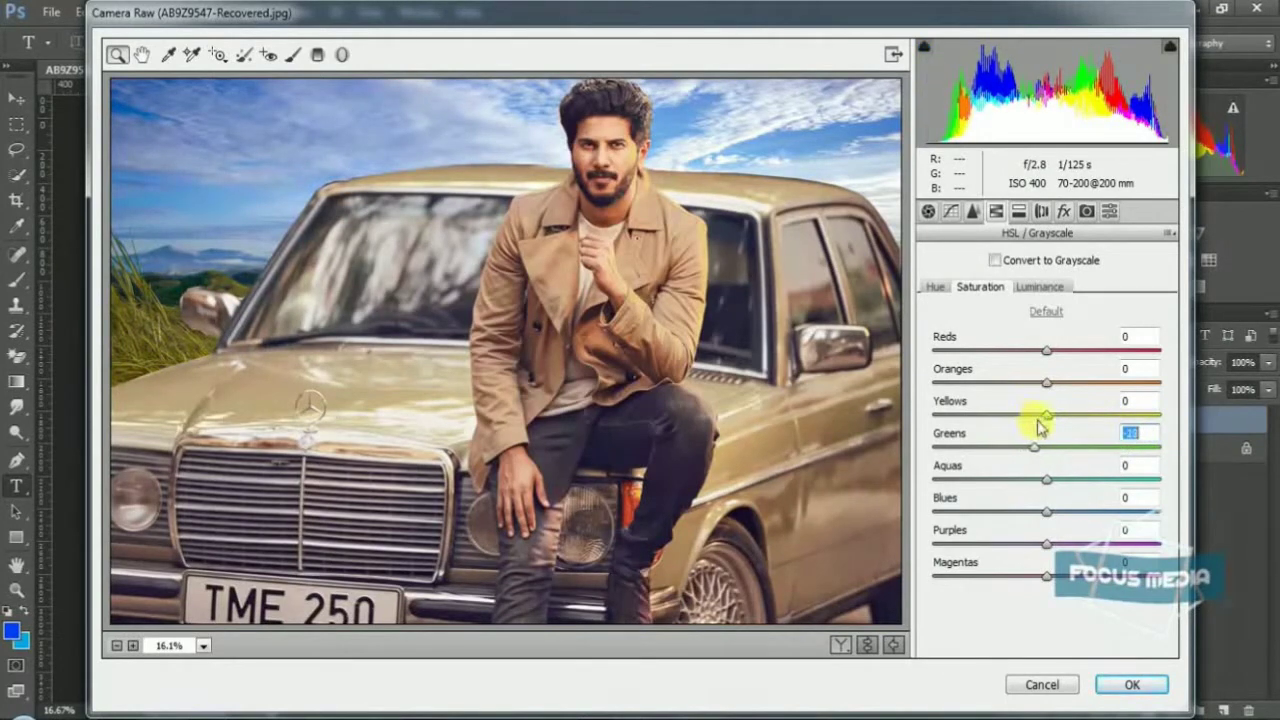
{"action": "mouse_move", "coordinate": [1040, 427]}
{"action": "left_mouse_down"}
{"action": "mouse_move", "coordinate": [1100, 412]}
{"action": "mouse_move", "coordinate": [972, 416]}
{"action": "left_mouse_up"}
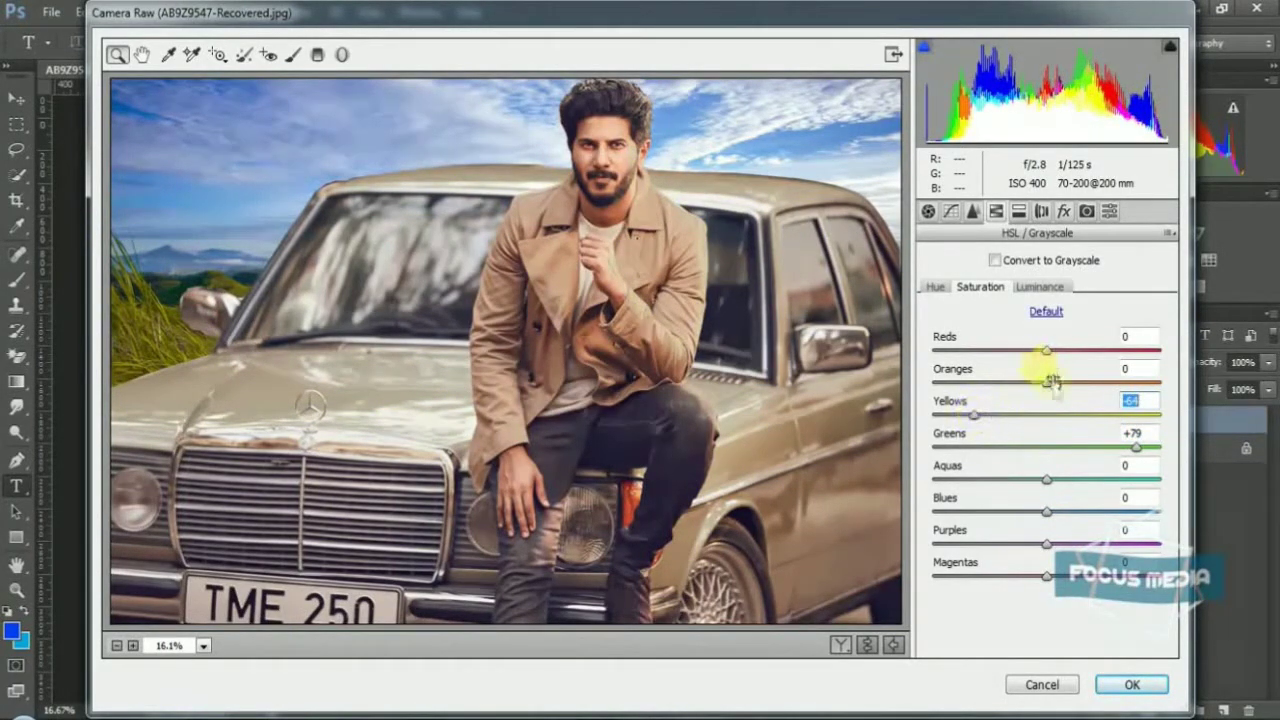
{"action": "mouse_move", "coordinate": [1050, 390]}
{"action": "left_mouse_down"}
{"action": "mouse_move", "coordinate": [1000, 386]}
{"action": "mouse_move", "coordinate": [1027, 396]}
{"action": "mouse_move", "coordinate": [1043, 389]}
{"action": "mouse_move", "coordinate": [1034, 376]}
{"action": "mouse_move", "coordinate": [1100, 382]}
{"action": "left_mouse_up"}
{"action": "left_click", "coordinate": [1038, 288]}
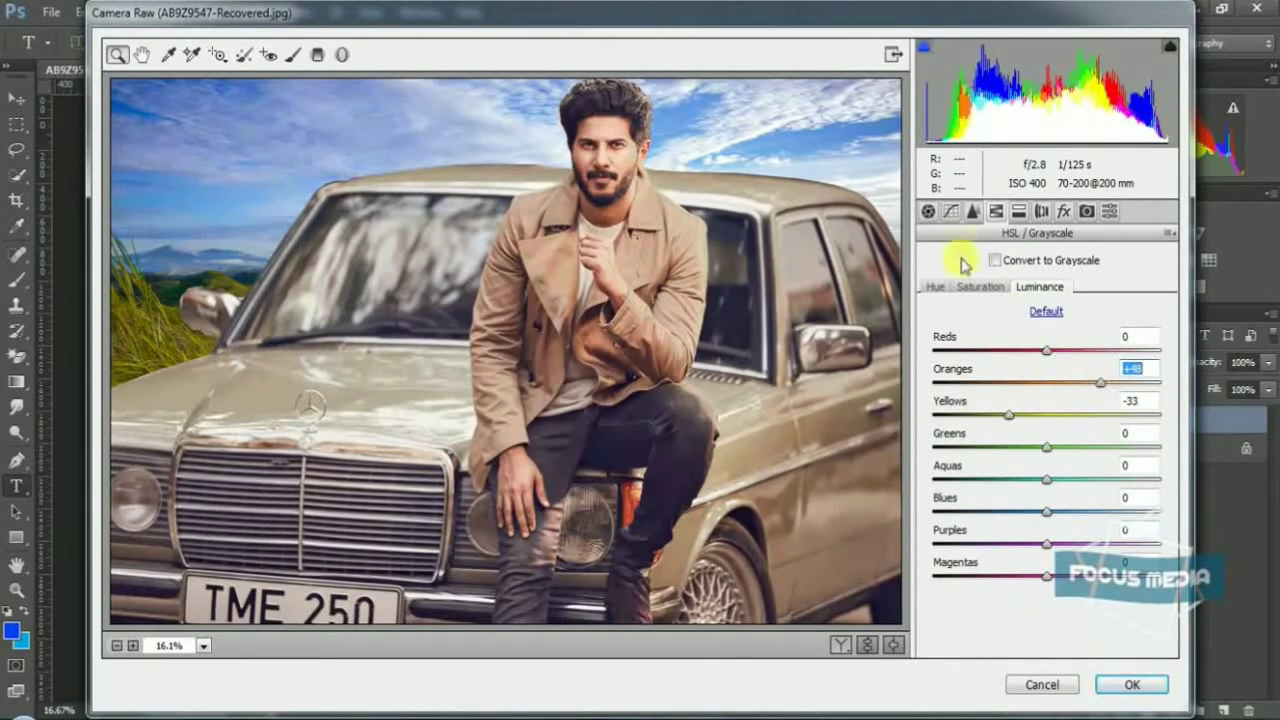
{"action": "left_click", "coordinate": [936, 287]}
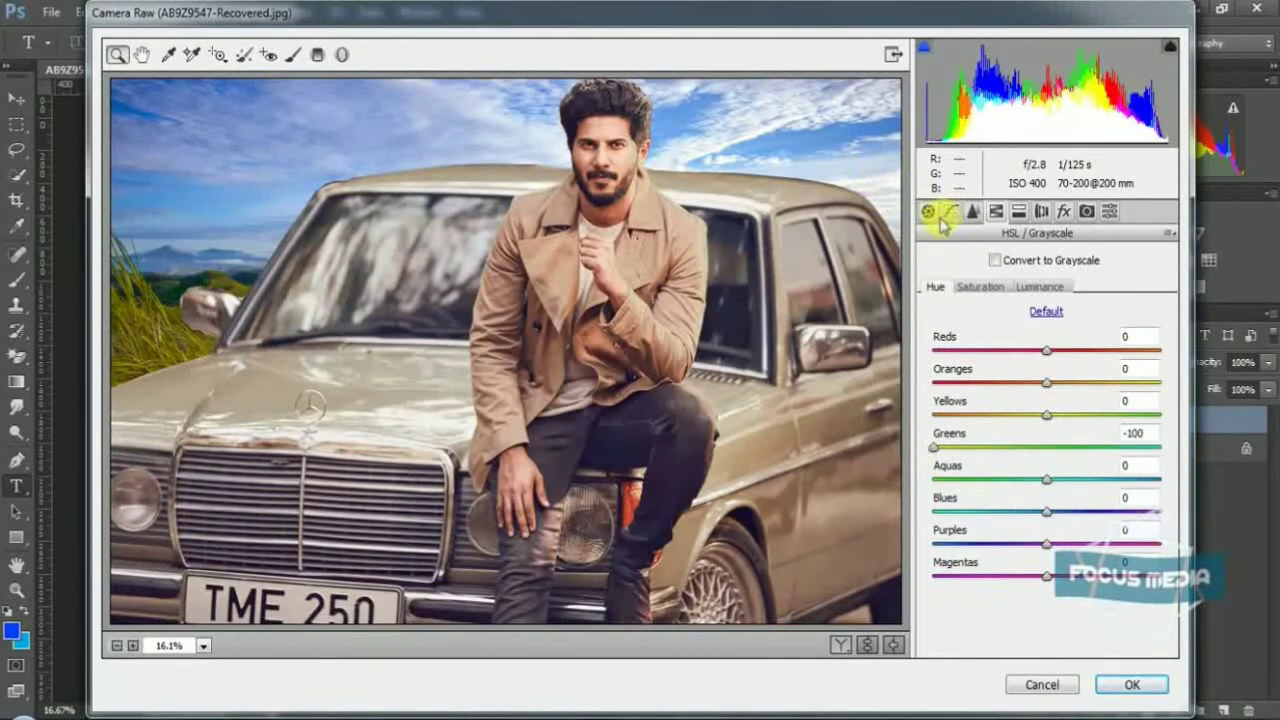
Set Camera Raw's Post Crop Vignetting Amount to about -40
{"action": "left_click", "coordinate": [929, 212]}
{"action": "left_click", "coordinate": [1063, 212]}
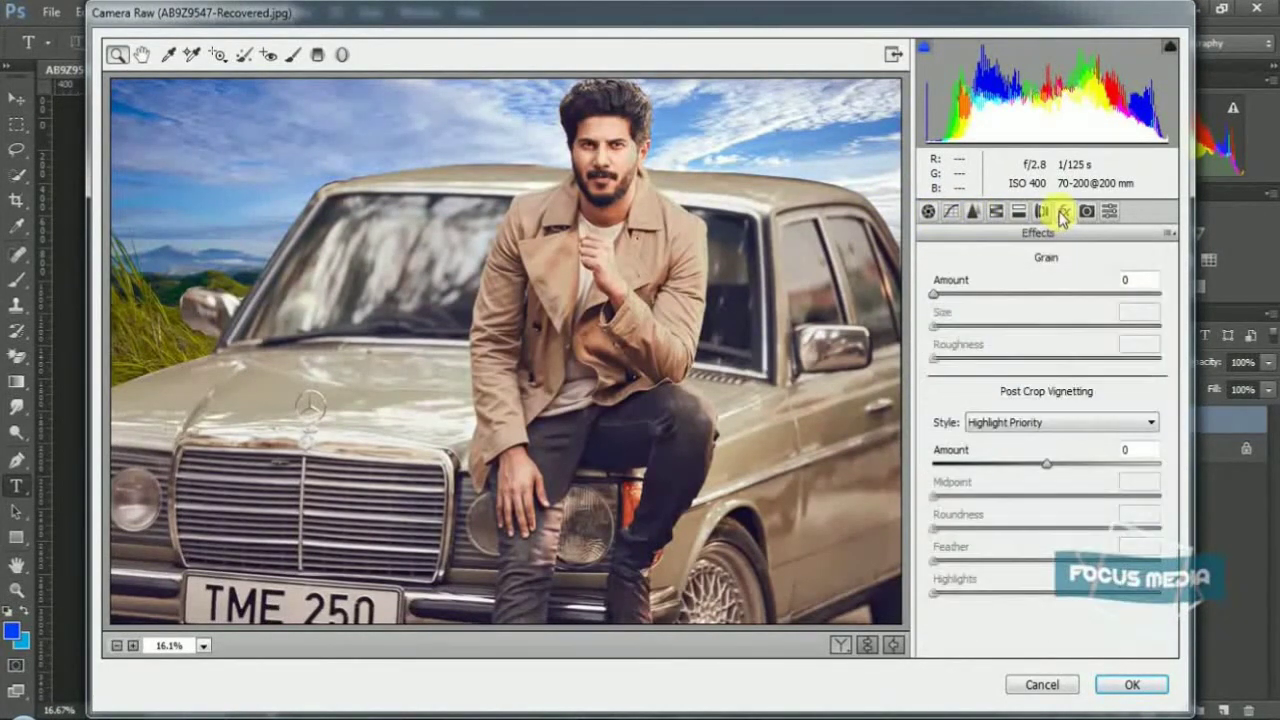
{"action": "left_click_drag", "start_coordinate": [1047, 470], "coordinate": [1003, 470]}
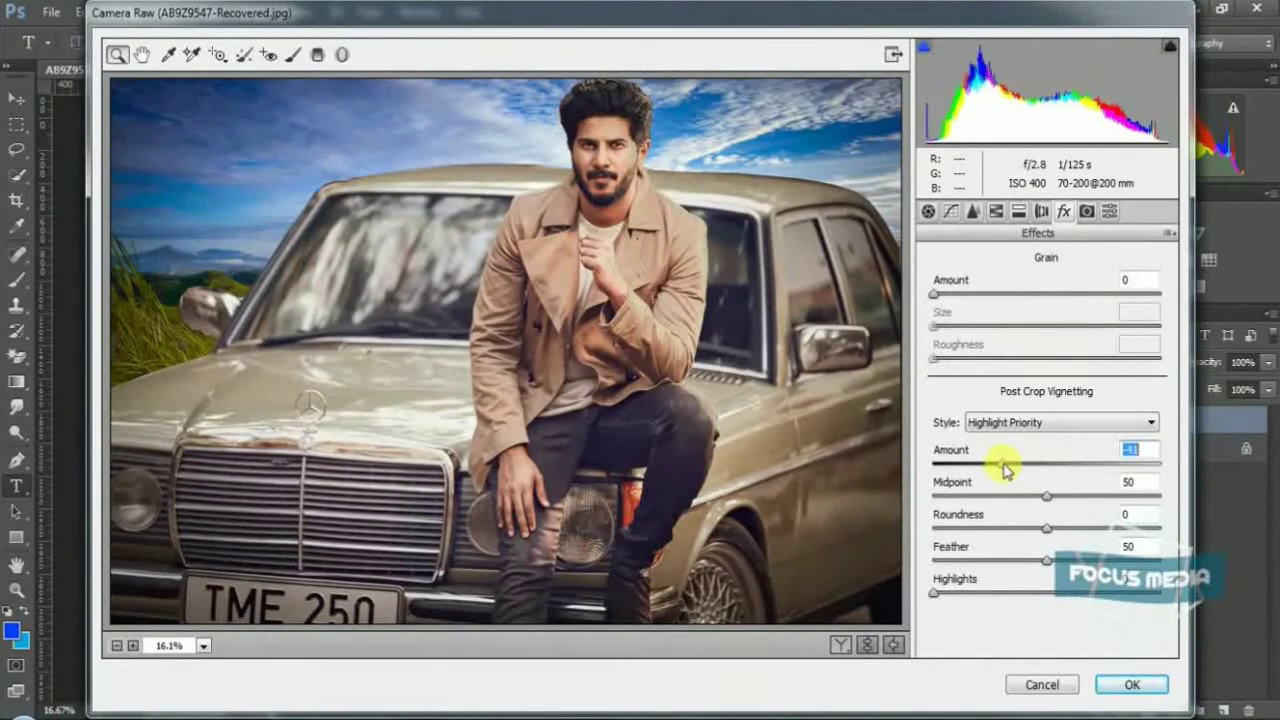
{"action": "left_click", "coordinate": [997, 213]}
Raise Blues saturation, shift Blues hue to -63 for a teal sky, and commit the Camera Raw grade
{"action": "left_click", "coordinate": [980, 287]}
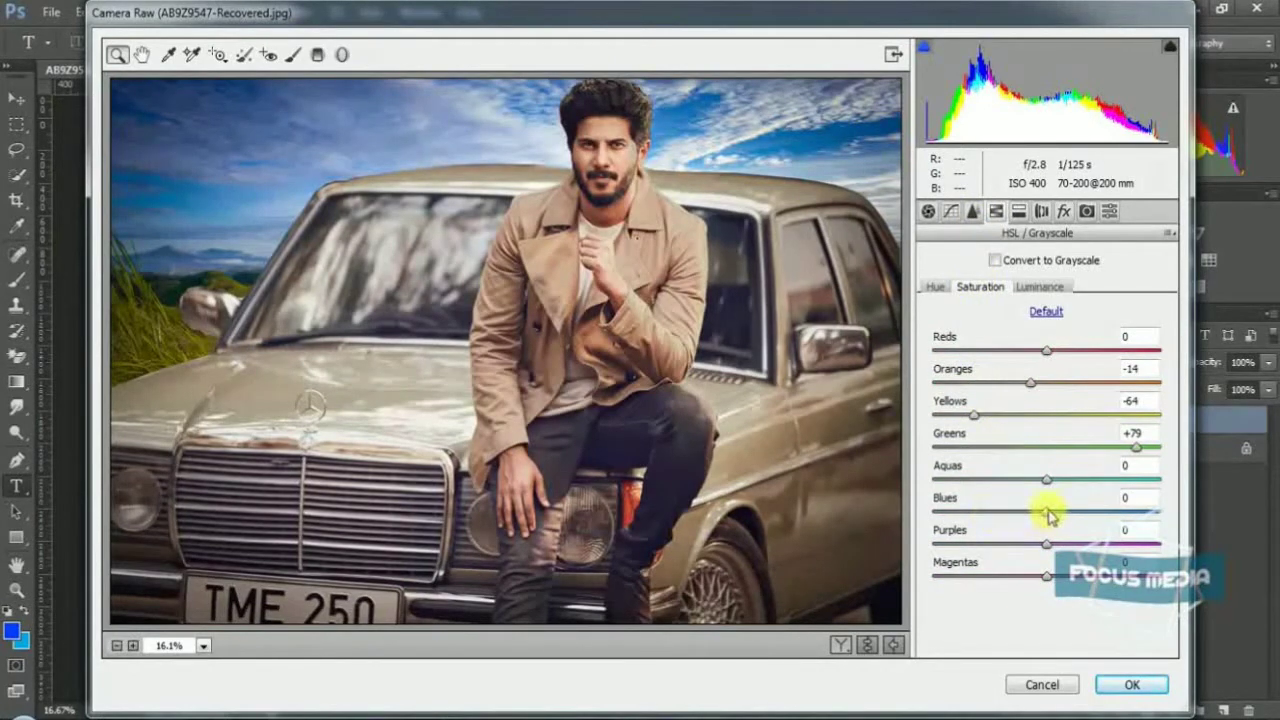
{"action": "mouse_move", "coordinate": [1047, 515]}
{"action": "left_mouse_down"}
{"action": "mouse_move", "coordinate": [1110, 517]}
{"action": "mouse_move", "coordinate": [1092, 518]}
{"action": "left_mouse_up"}
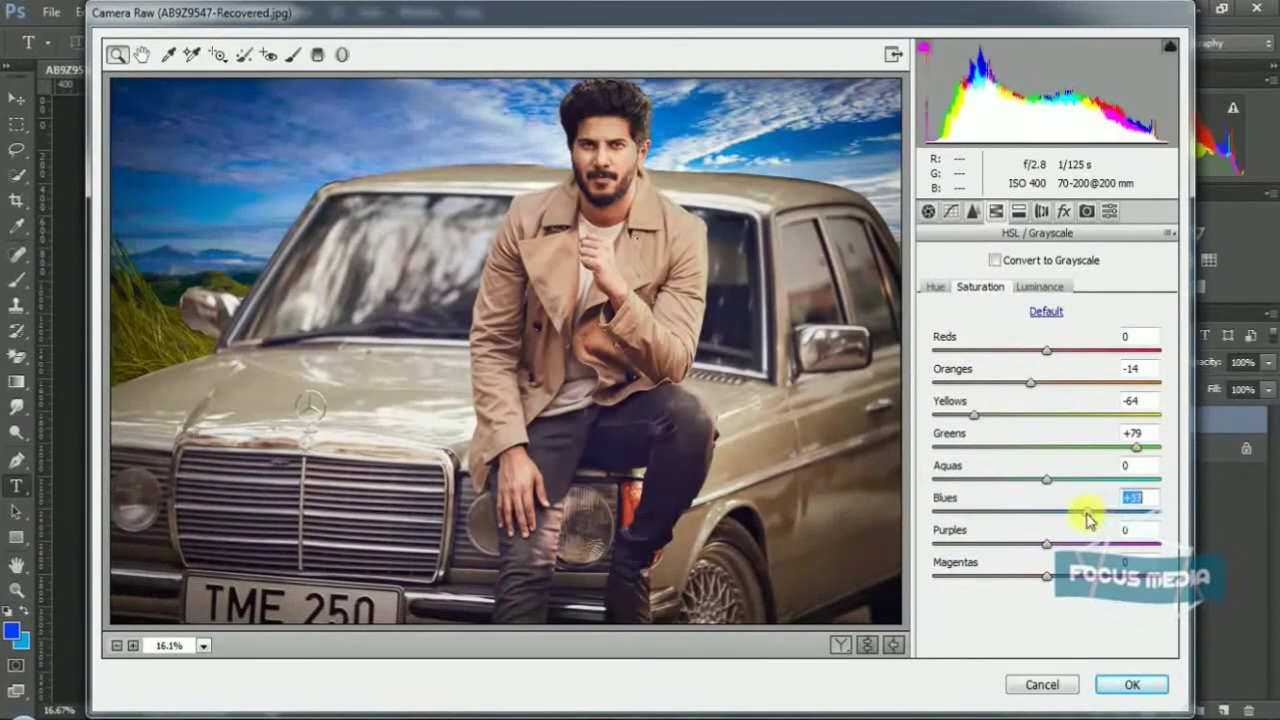
{"action": "left_click", "coordinate": [935, 287]}
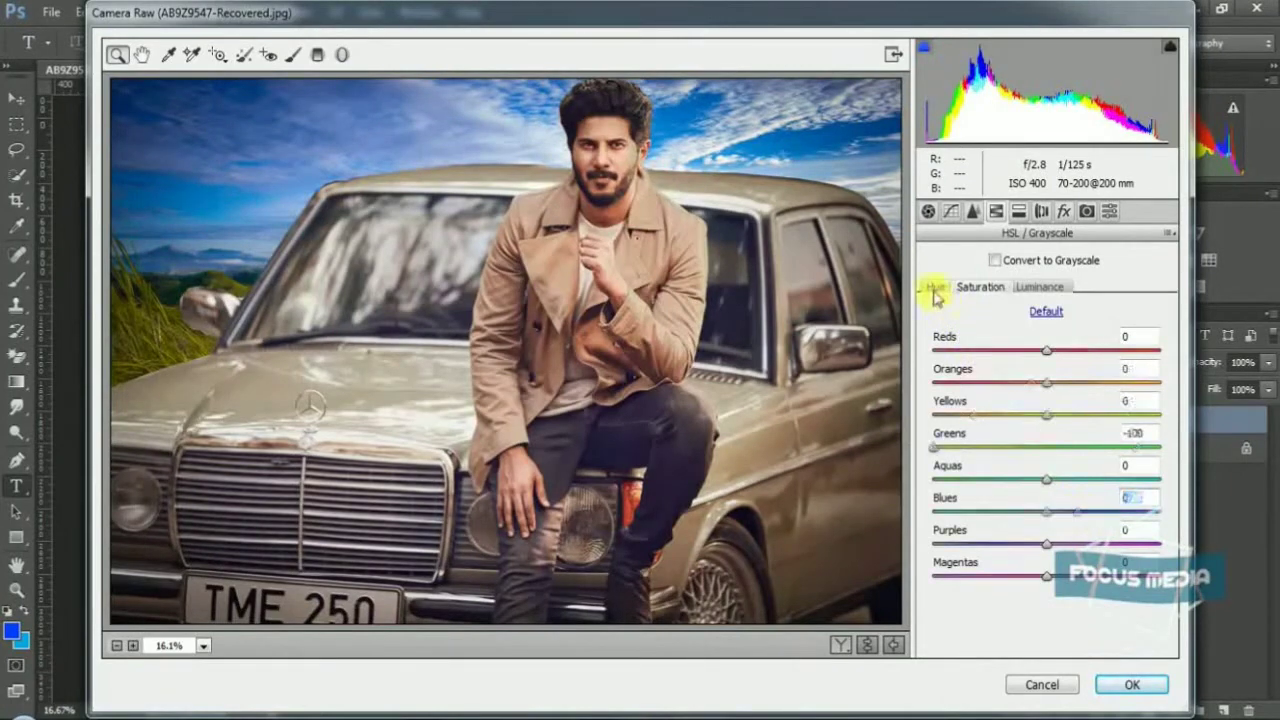
{"action": "mouse_move", "coordinate": [1040, 518]}
{"action": "left_mouse_down"}
{"action": "mouse_move", "coordinate": [958, 503]}
{"action": "mouse_move", "coordinate": [1015, 503]}
{"action": "mouse_move", "coordinate": [955, 515]}
{"action": "left_mouse_up"}
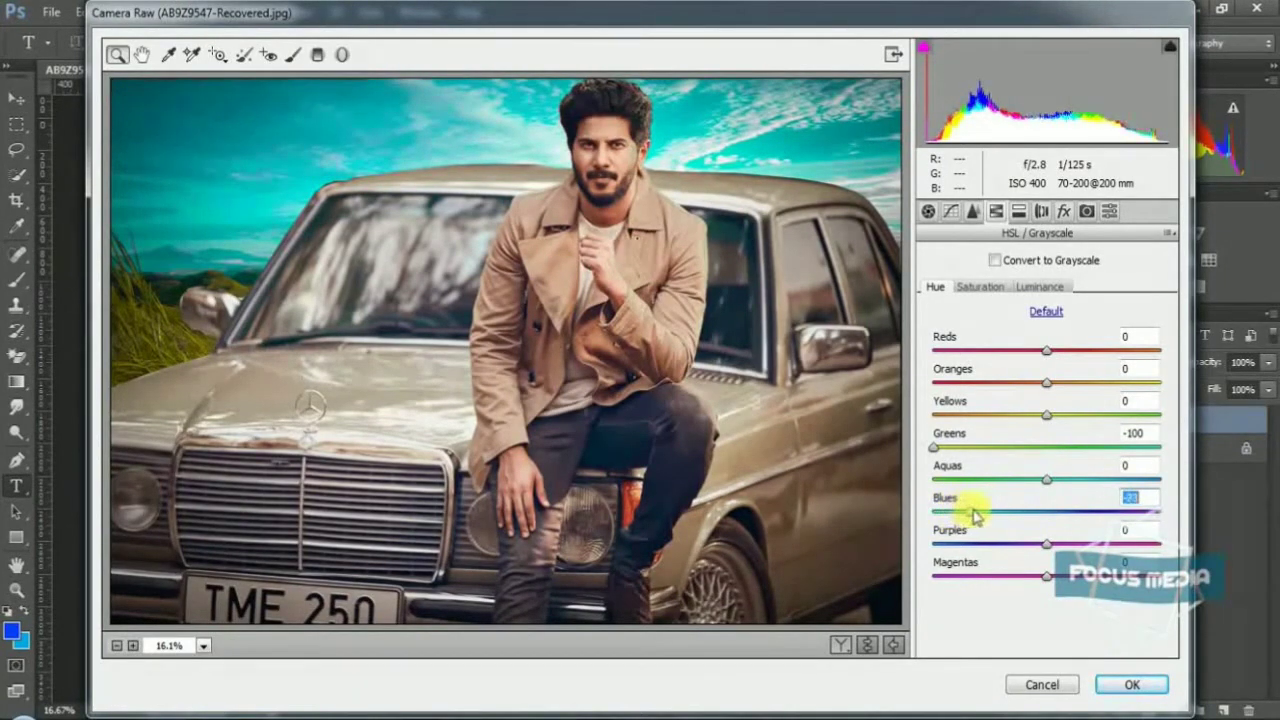
{"action": "mouse_move", "coordinate": [980, 515]}
{"action": "left_mouse_down"}
{"action": "mouse_move", "coordinate": [1145, 515]}
{"action": "mouse_move", "coordinate": [979, 498]}
{"action": "left_mouse_up"}
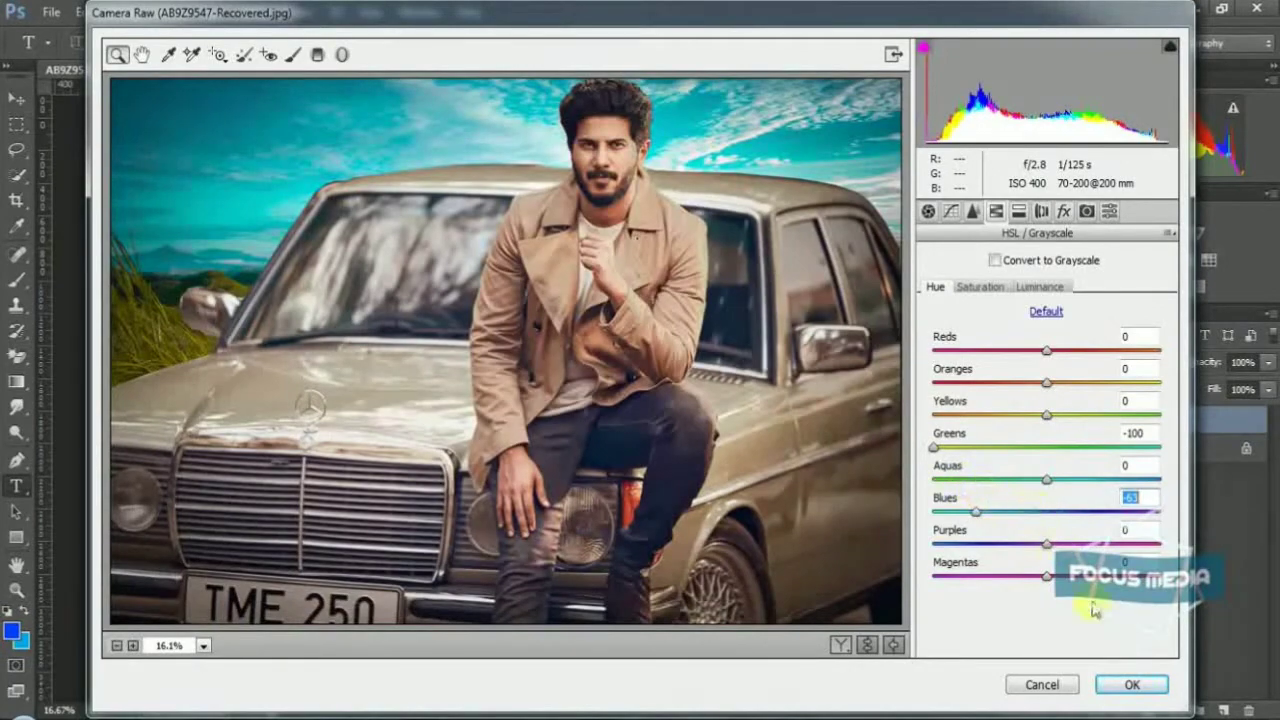
{"action": "left_click", "coordinate": [1133, 684]}
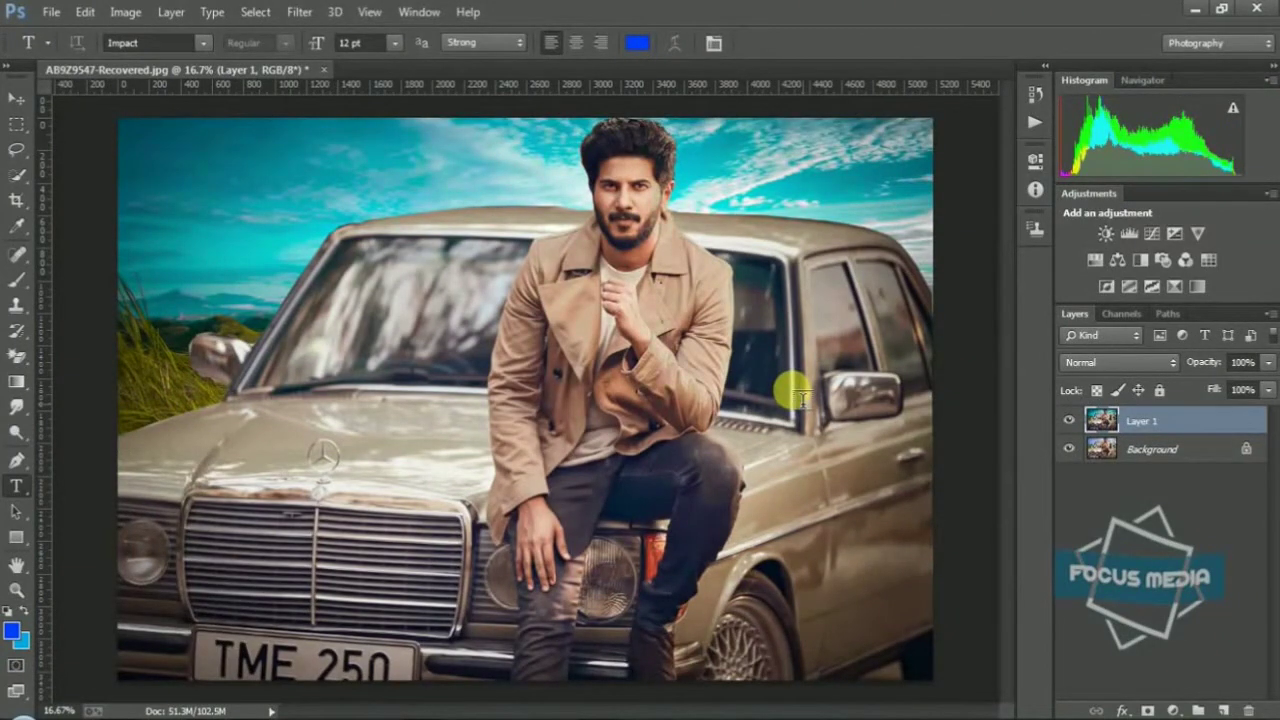
Merge the layers into a single Background and duplicate it
{"action": "right_click", "coordinate": [1158, 420]}
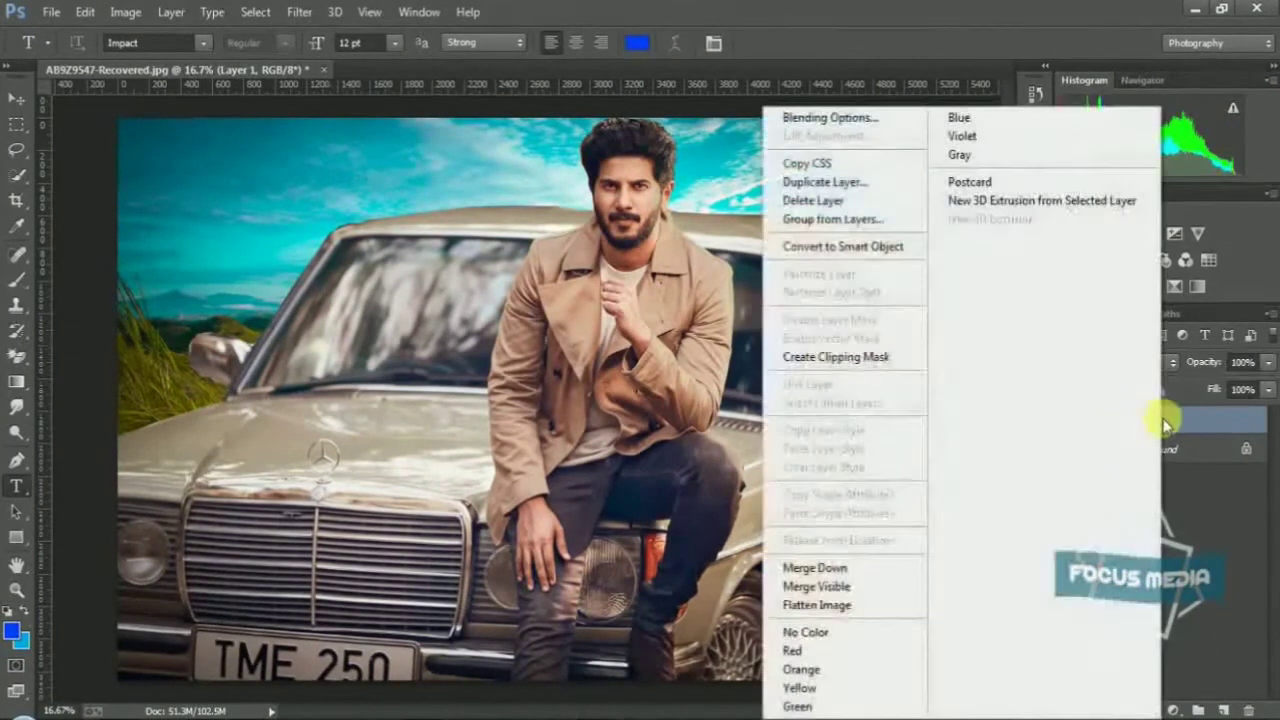
{"action": "left_click", "coordinate": [897, 588]}
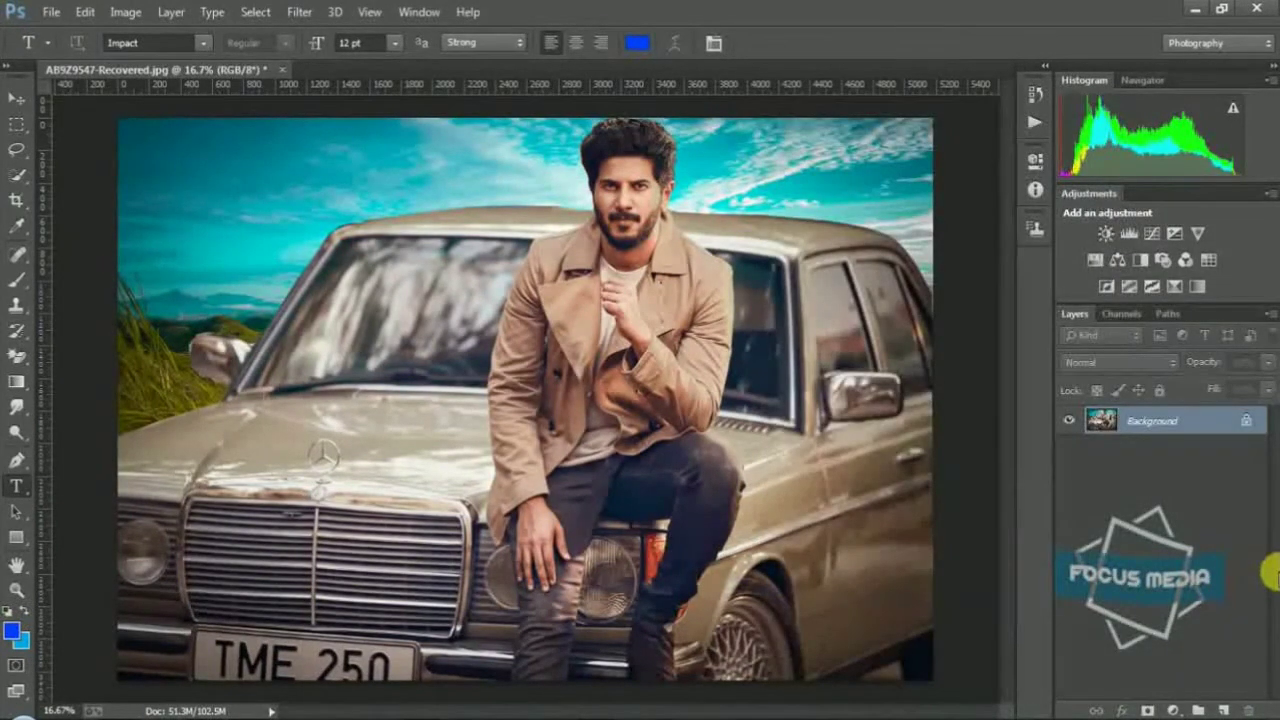
{"action": "key", "text": "ctrl+j"}
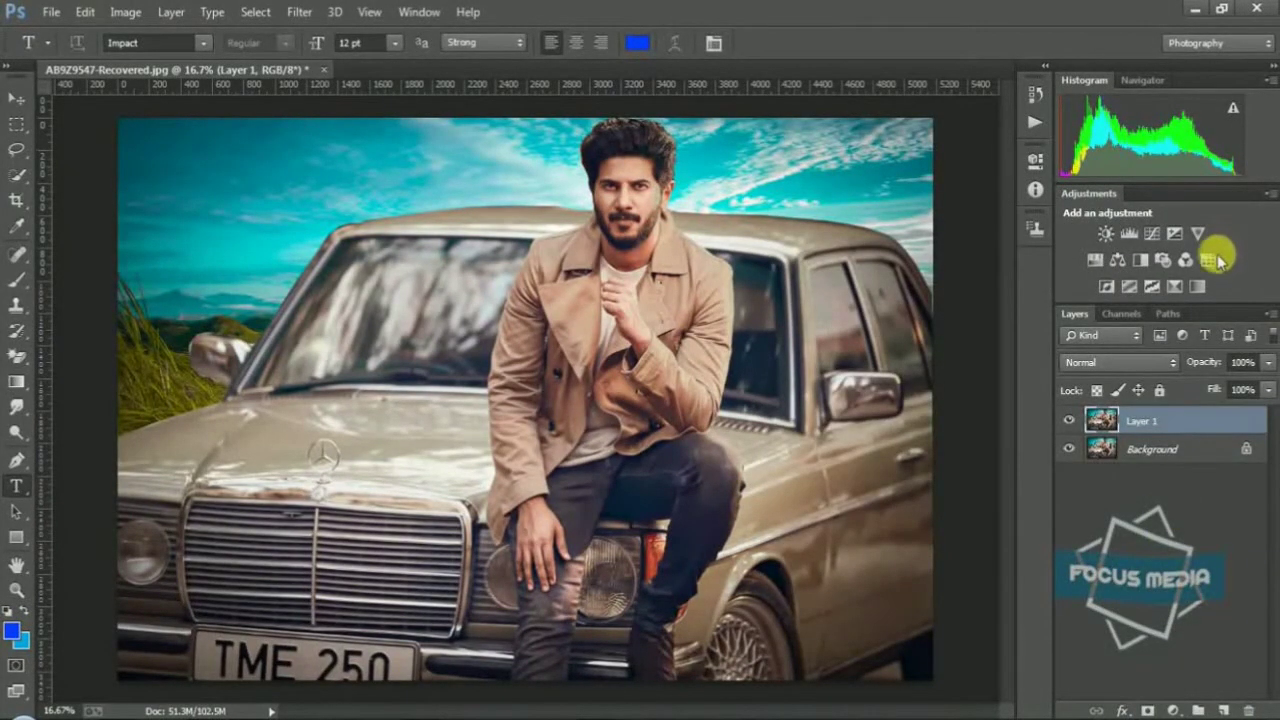
Add a Color Lookup layer, preview presets like 2Strip and EdgyAmber, and lower it to 13% opacity
{"action": "left_click", "coordinate": [1209, 260]}
{"action": "left_click", "coordinate": [945, 208]}
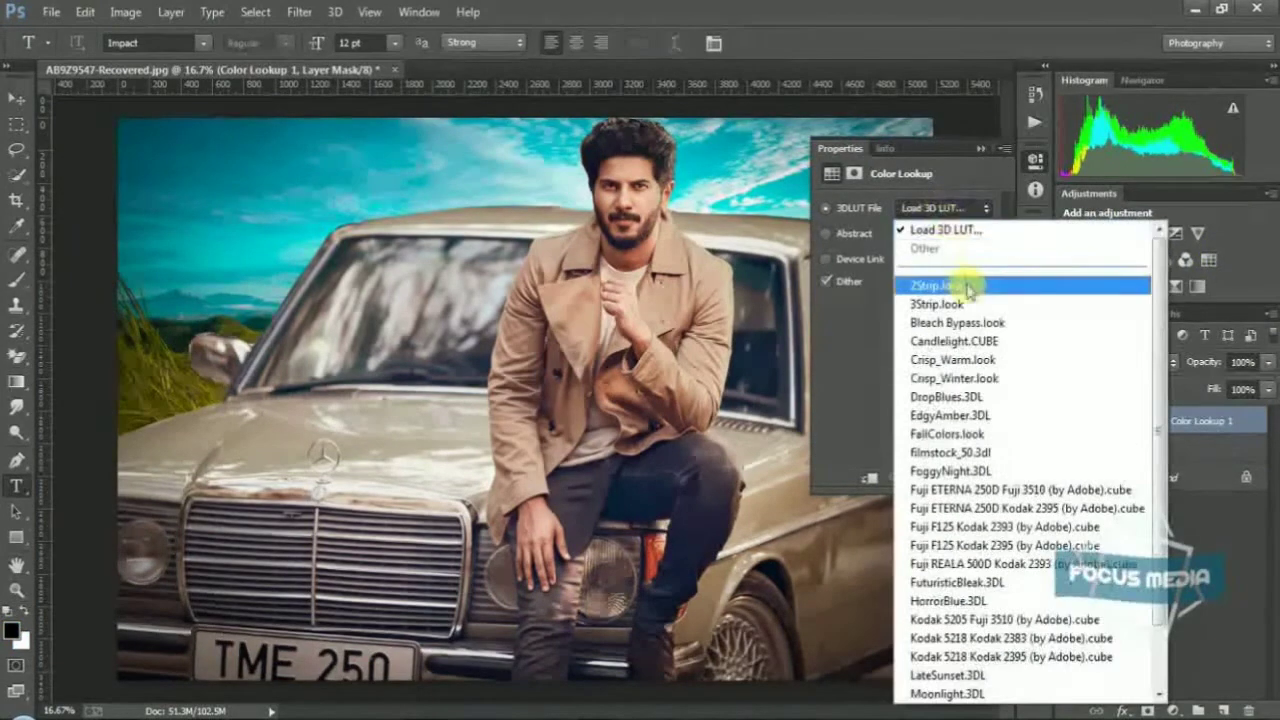
{"action": "left_click", "coordinate": [968, 282]}
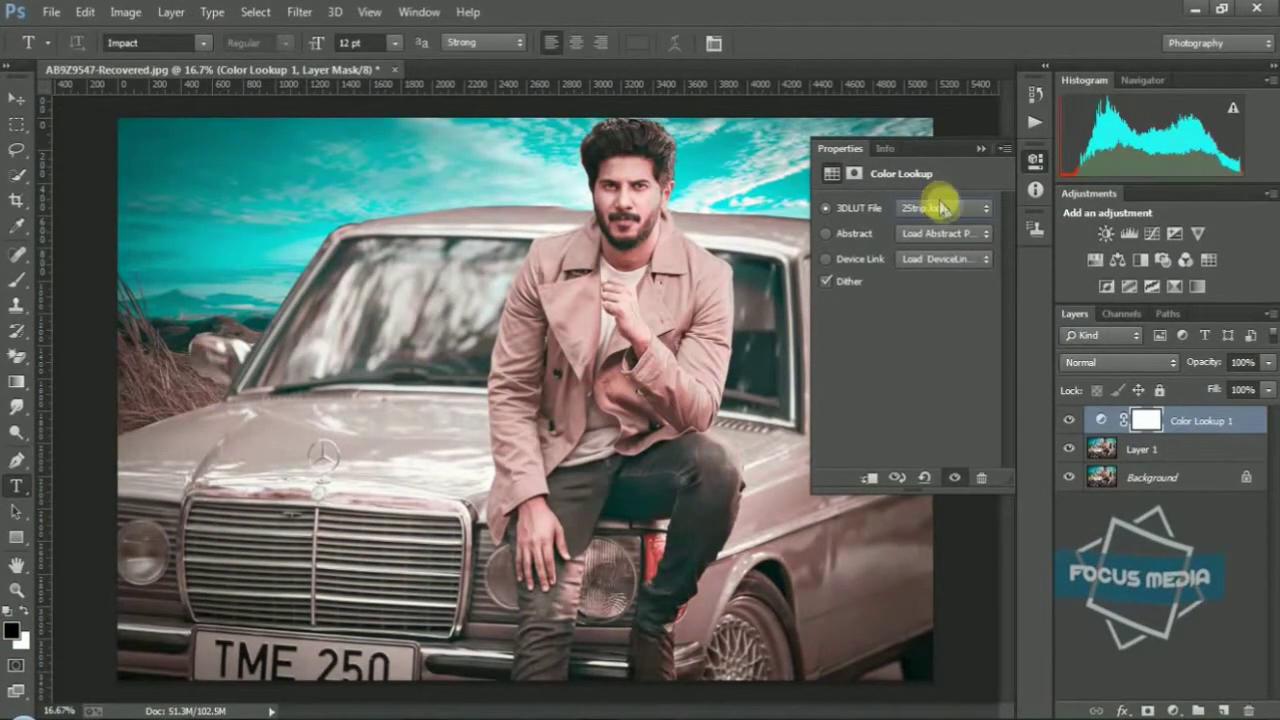
{"action": "key", "text": "Down"}
{"action": "key", "text": "Down"}
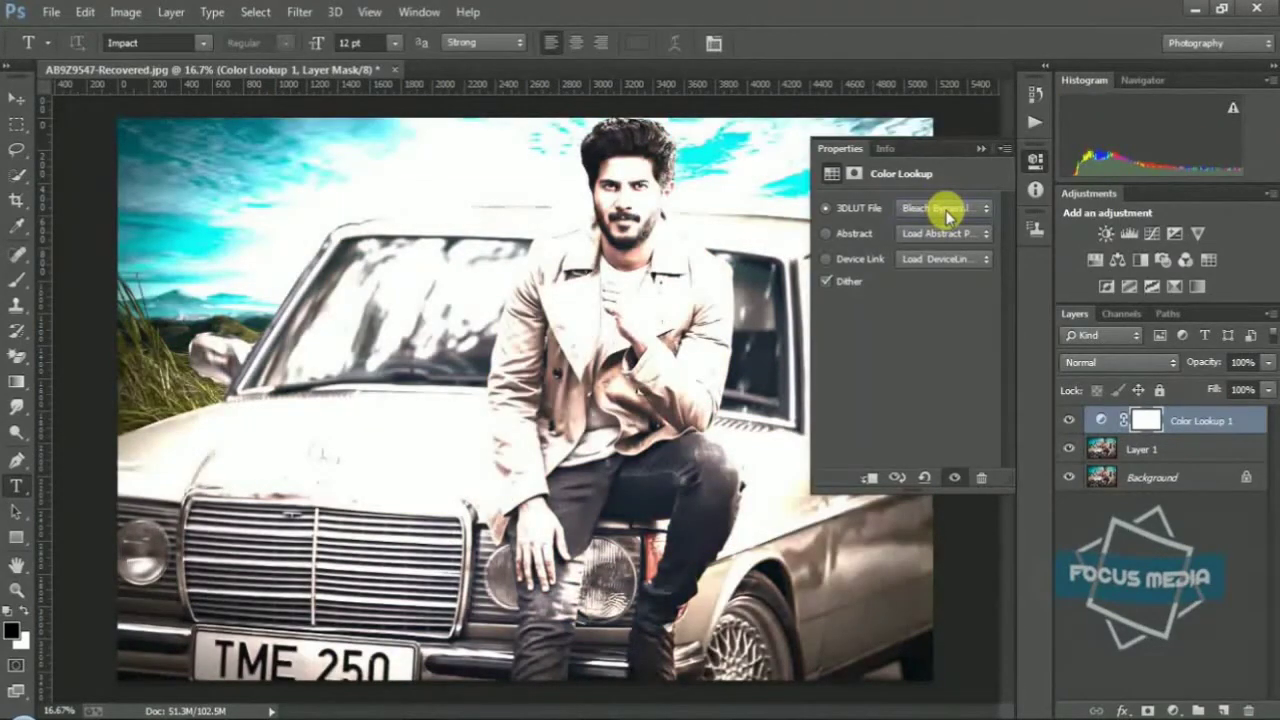
{"action": "key", "text": "Down"}
{"action": "key", "text": "Down"}
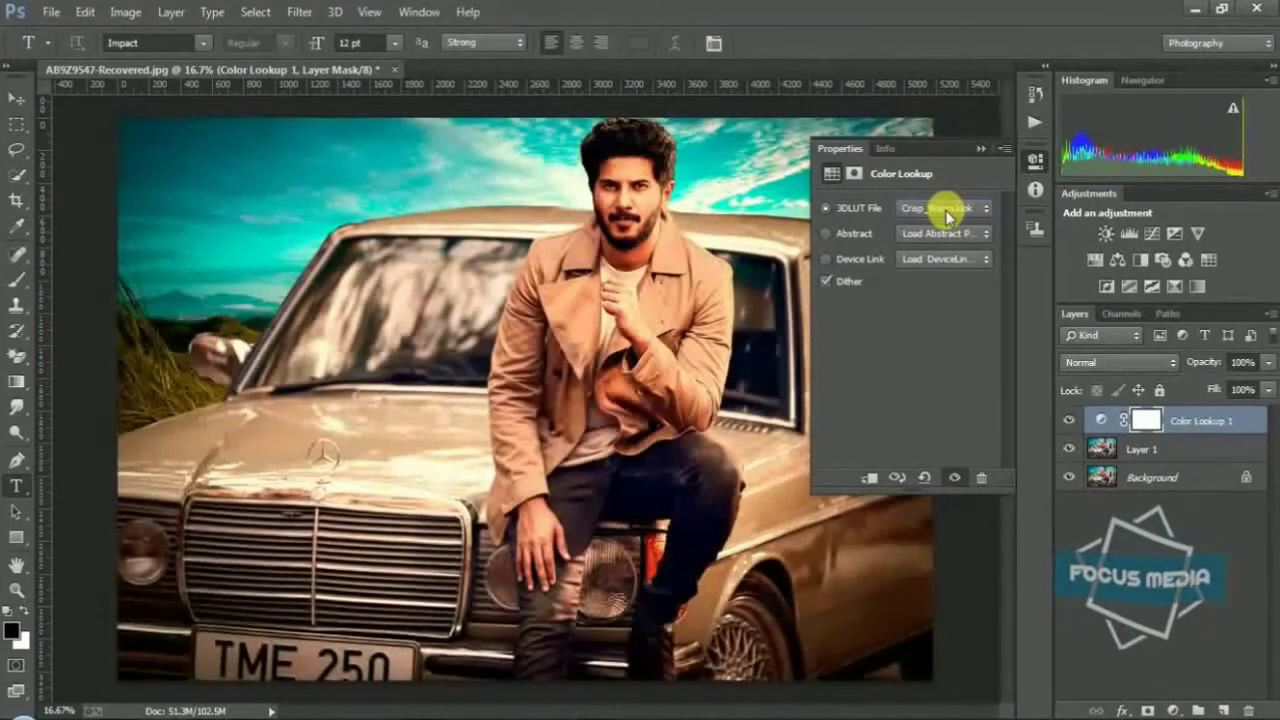
{"action": "key", "text": "Down"}
{"action": "key", "text": "Down"}
{"action": "key", "text": "Down"}
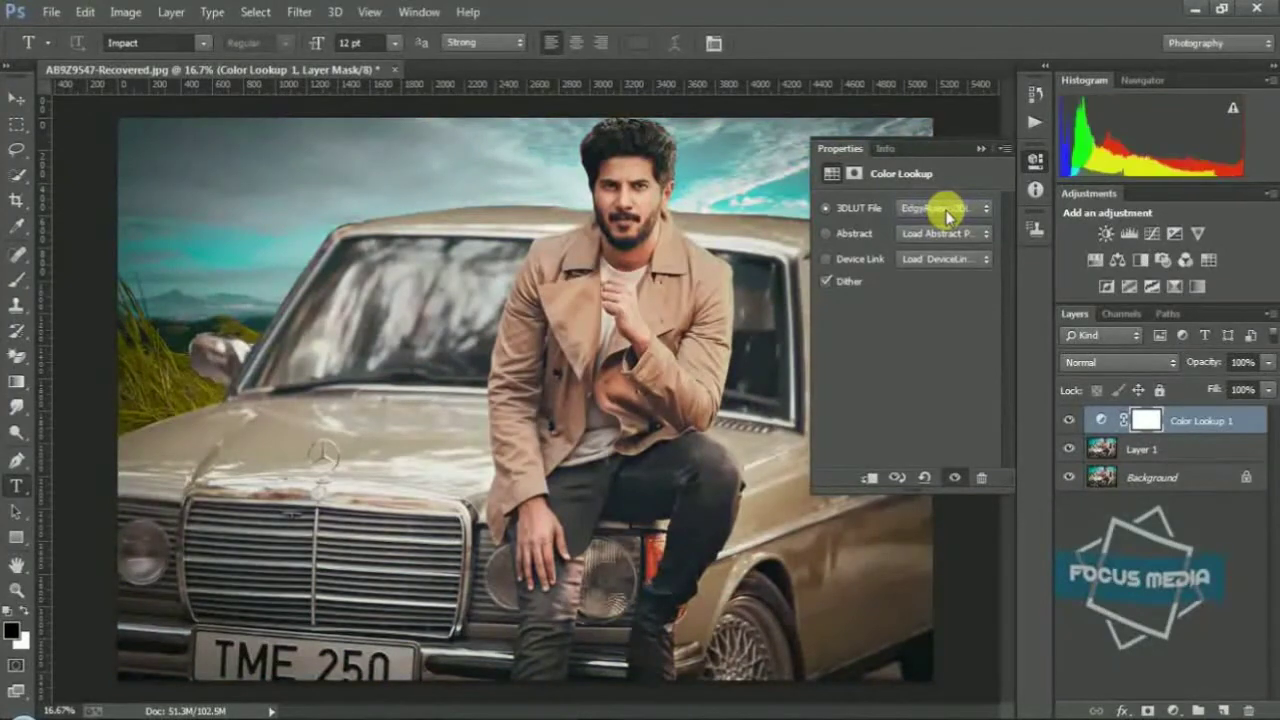
{"action": "key", "text": "Down"}
{"action": "key", "text": "Down"}
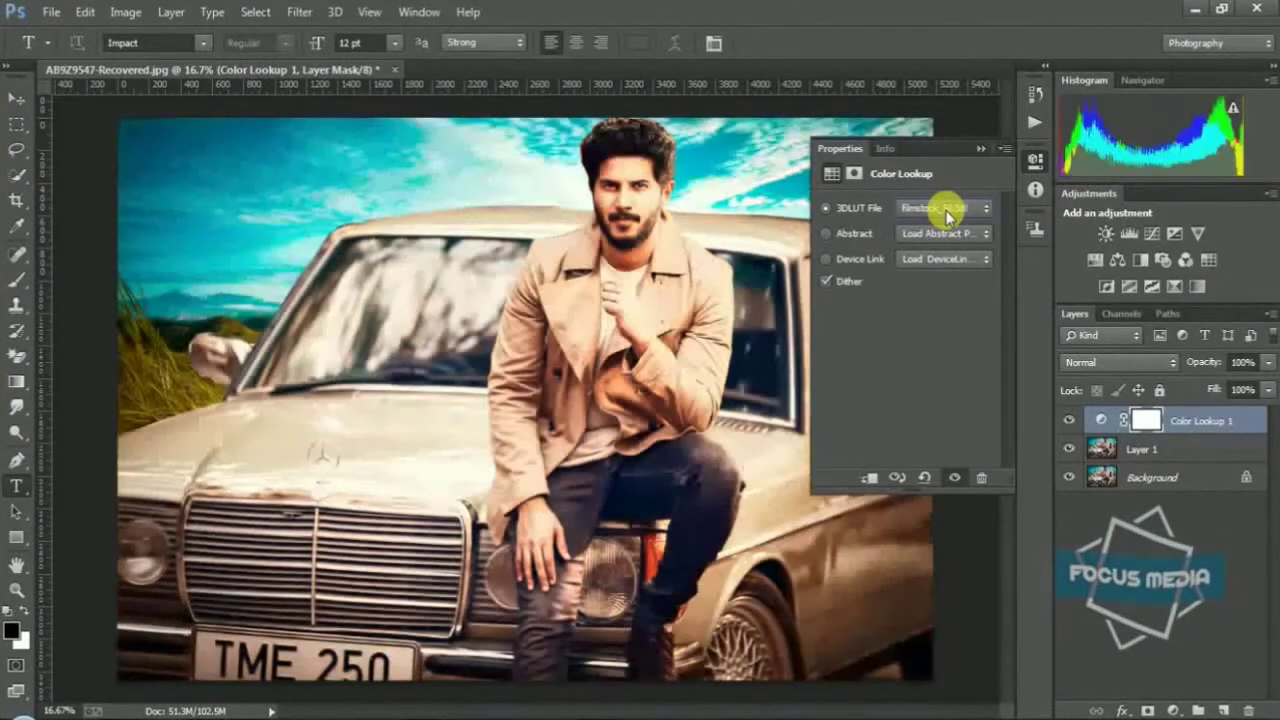
{"action": "key", "text": "Down"}
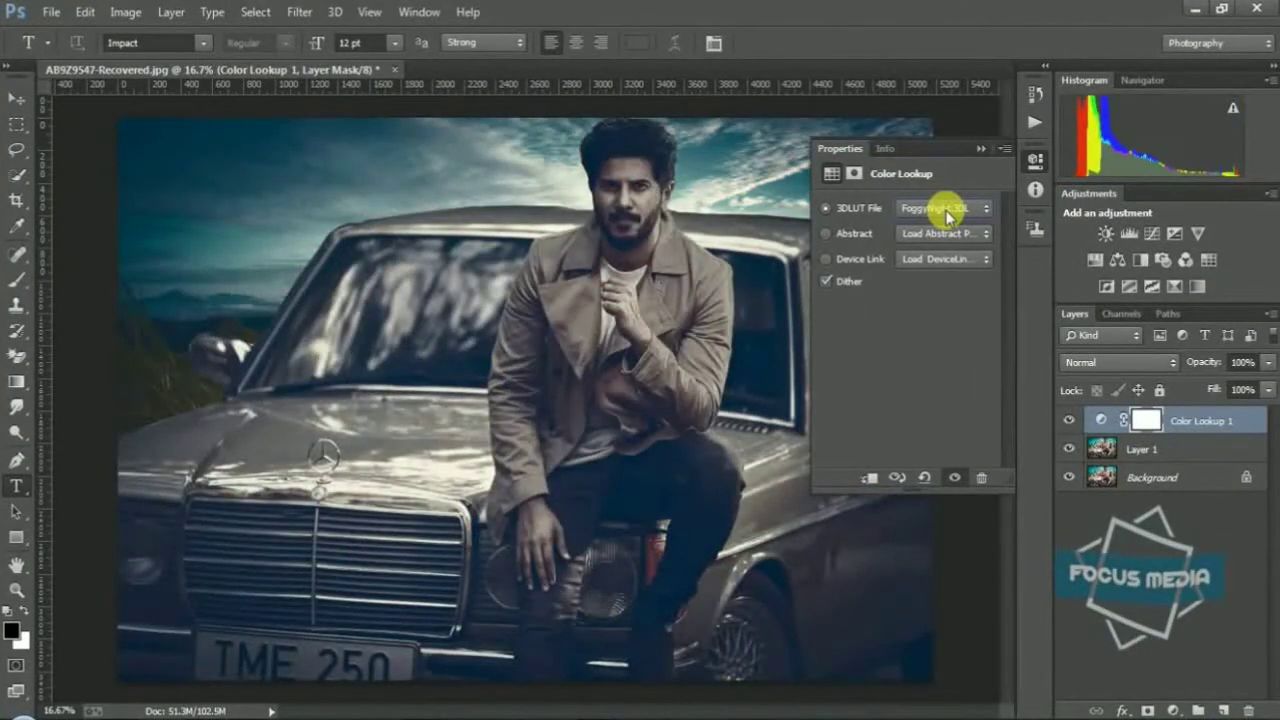
{"action": "left_click", "coordinate": [981, 150]}
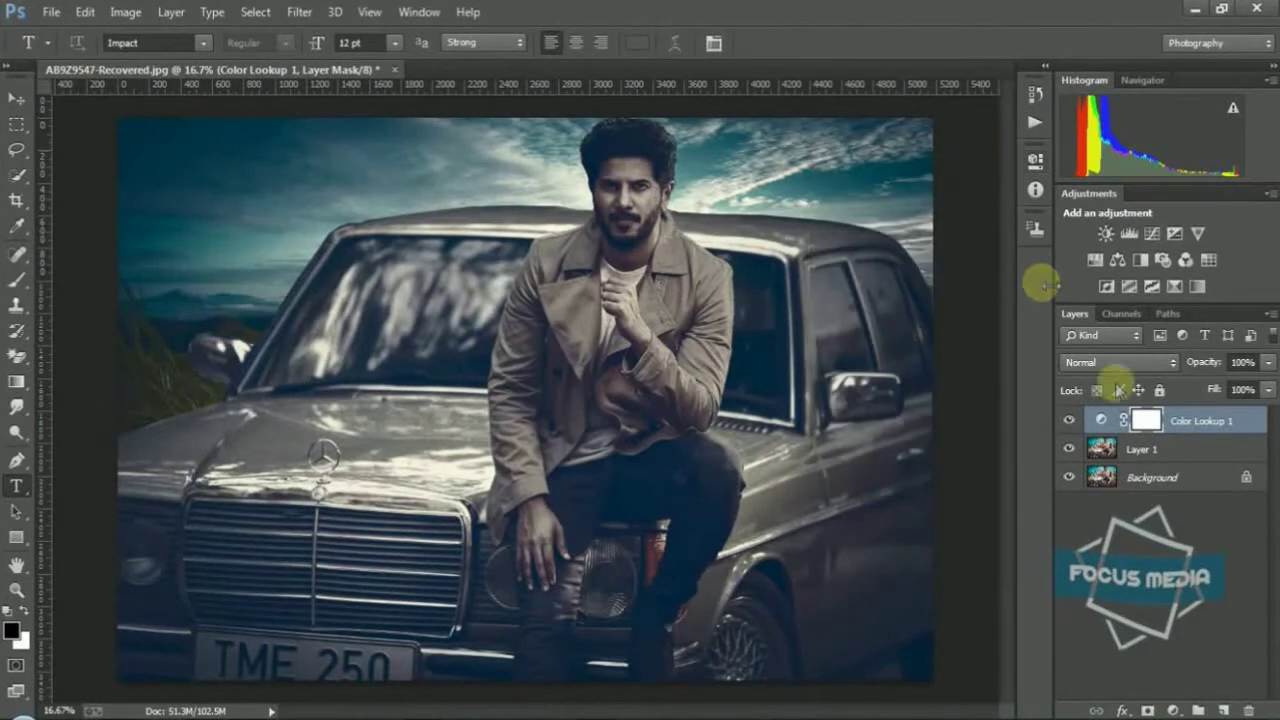
{"action": "mouse_move", "coordinate": [1185, 362]}
{"action": "left_mouse_down"}
{"action": "mouse_move", "coordinate": [1206, 366]}
{"action": "mouse_move", "coordinate": [1190, 366]}
{"action": "left_mouse_up"}
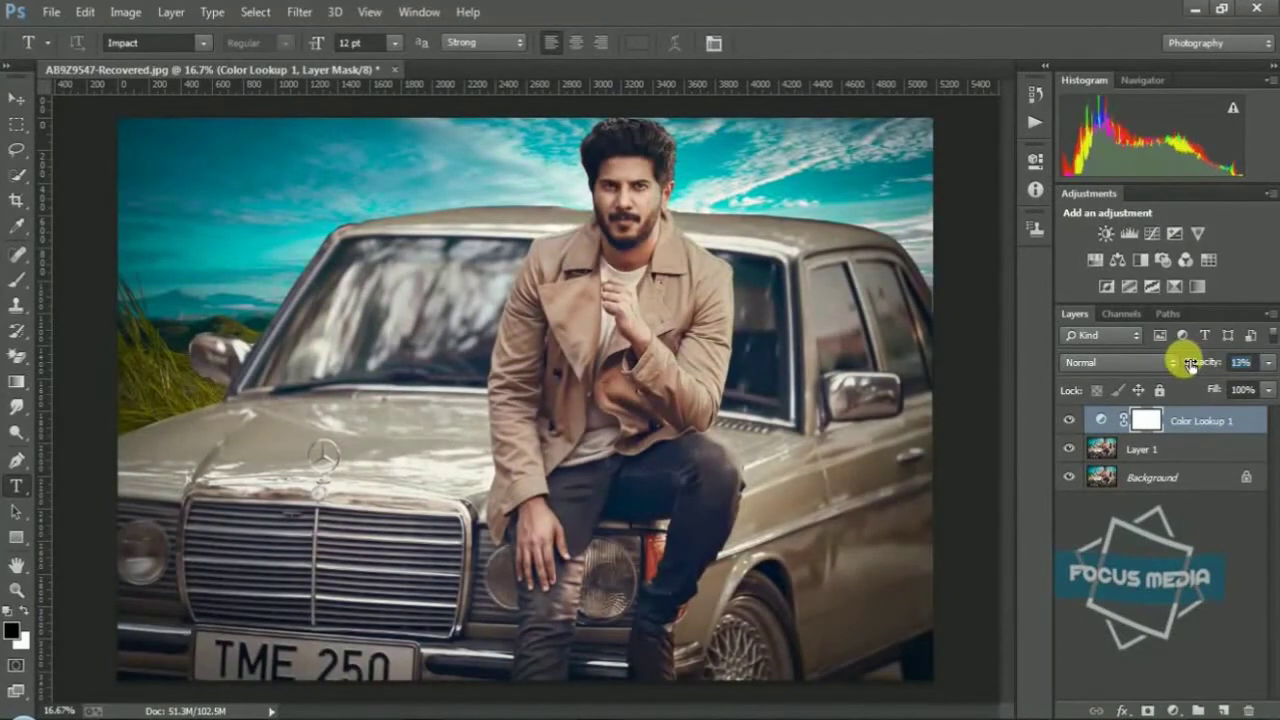
Compare the image with and without the lookup, then merge and duplicate the result
{"action": "left_click", "coordinate": [1066, 421]}
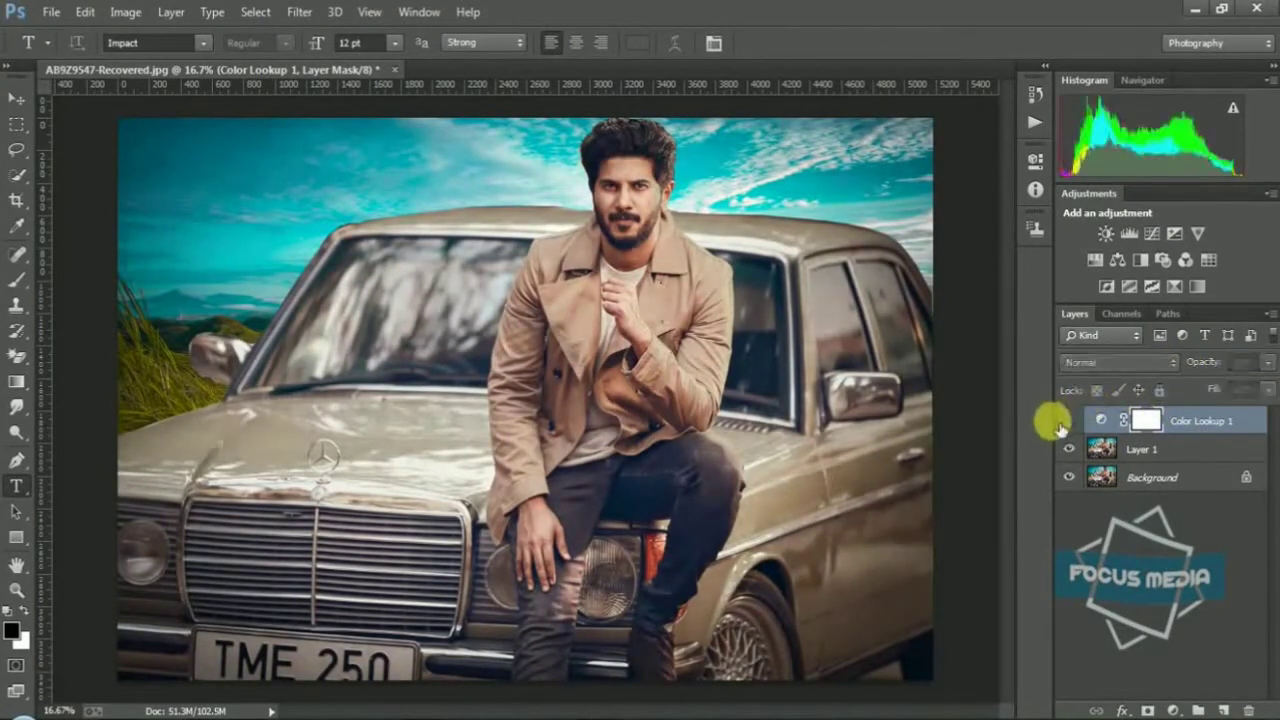
{"action": "left_click", "coordinate": [1066, 421]}
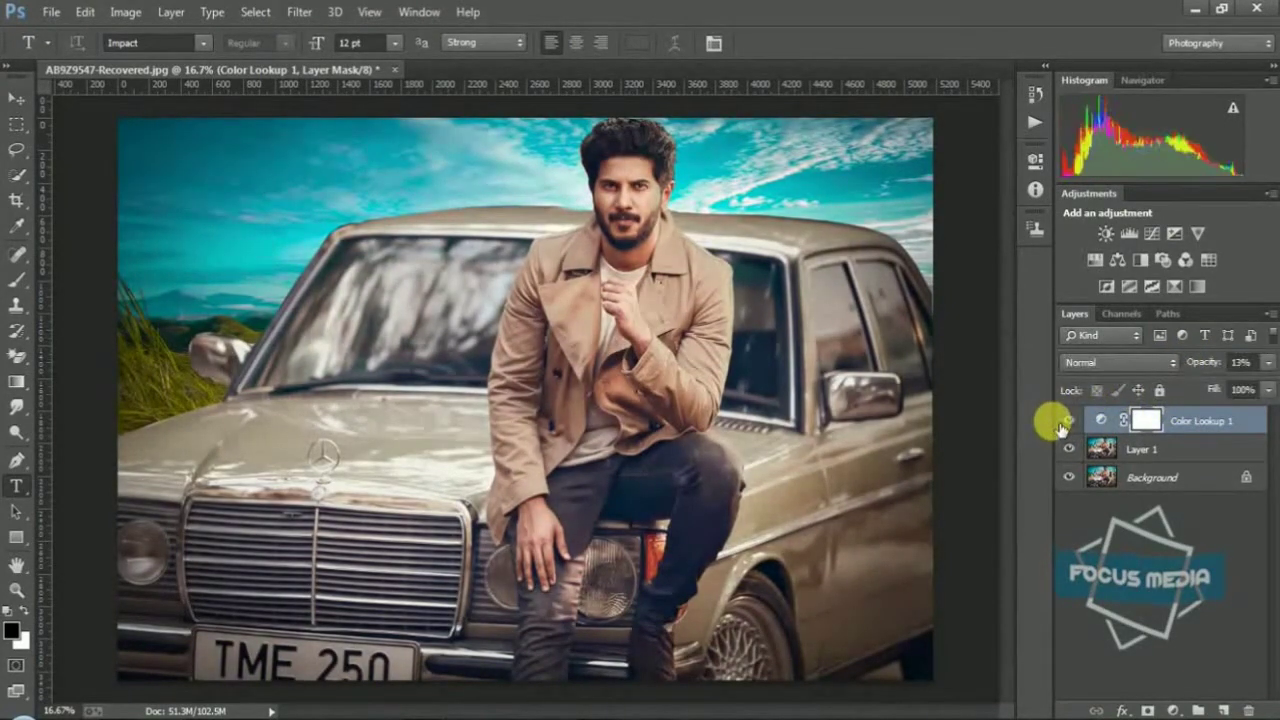
{"action": "right_click", "coordinate": [1214, 428]}
{"action": "key", "text": "Escape"}
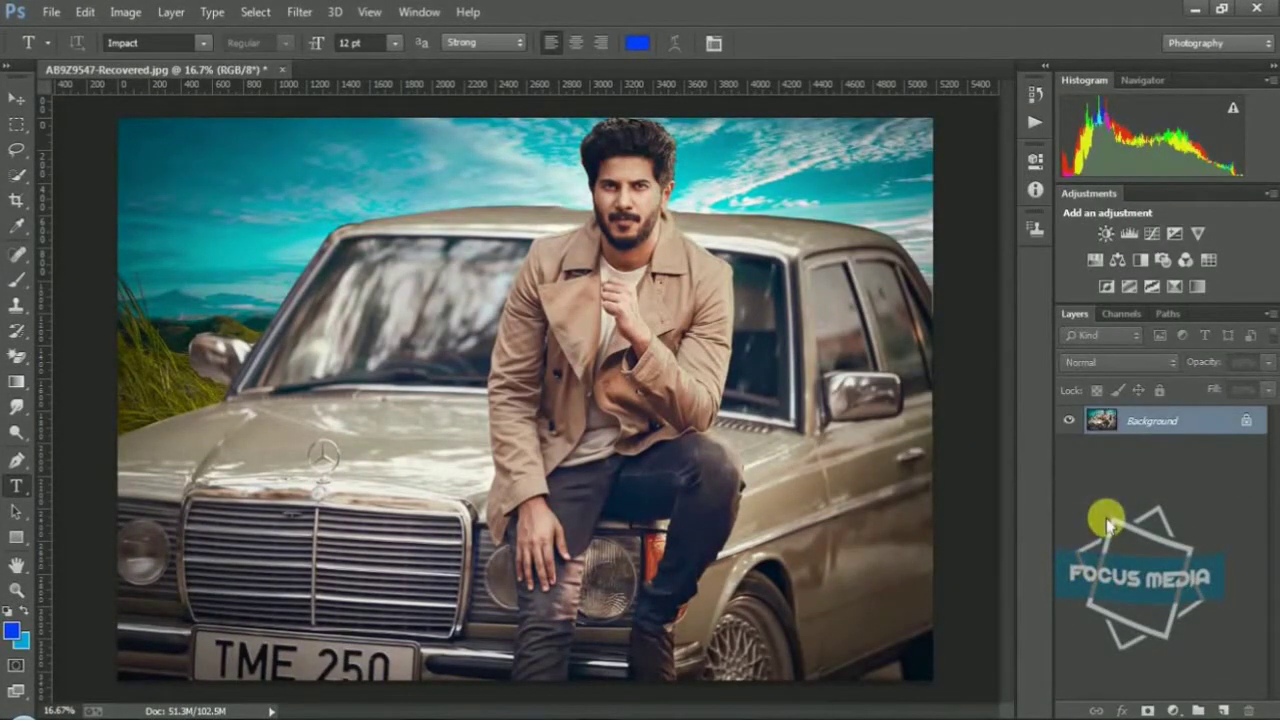
{"action": "key", "text": "ctrl+j"}
Open Color Efex Pro 4 on the layer with Detail Extractor at 4% and add a second filter slot
{"action": "left_click", "coordinate": [305, 12]}
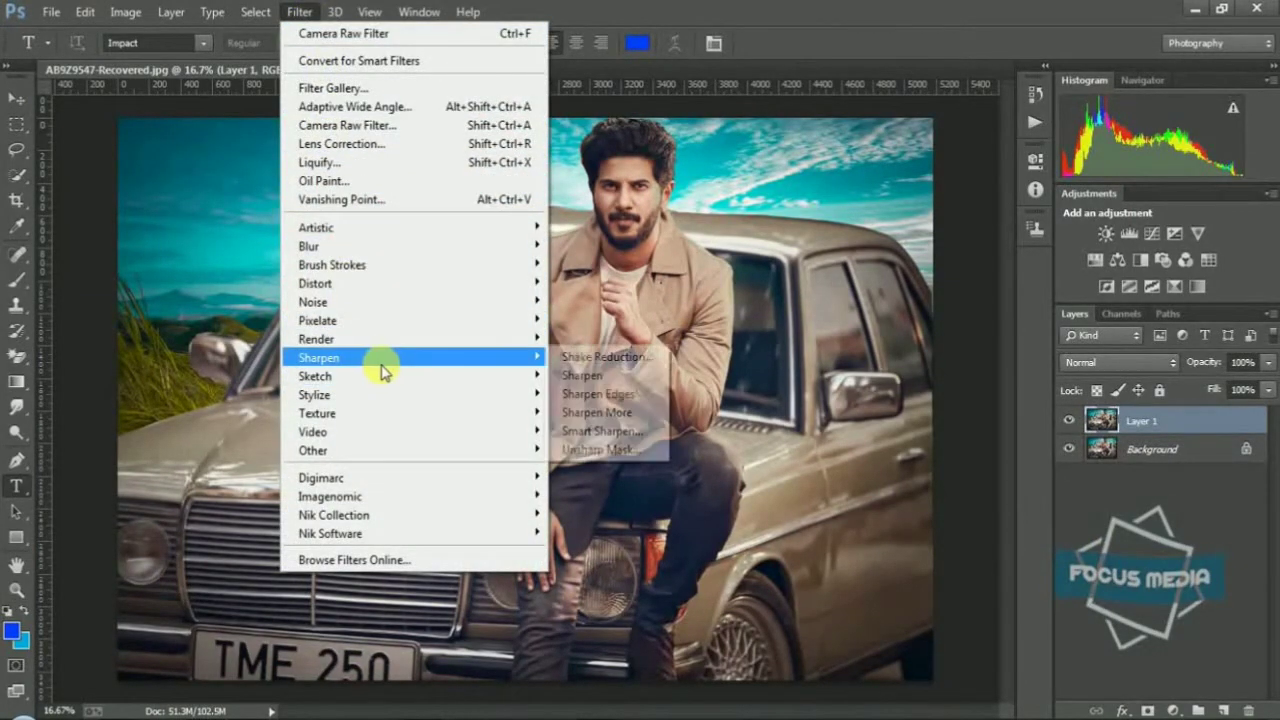
{"action": "mouse_move", "coordinate": [334, 515]}
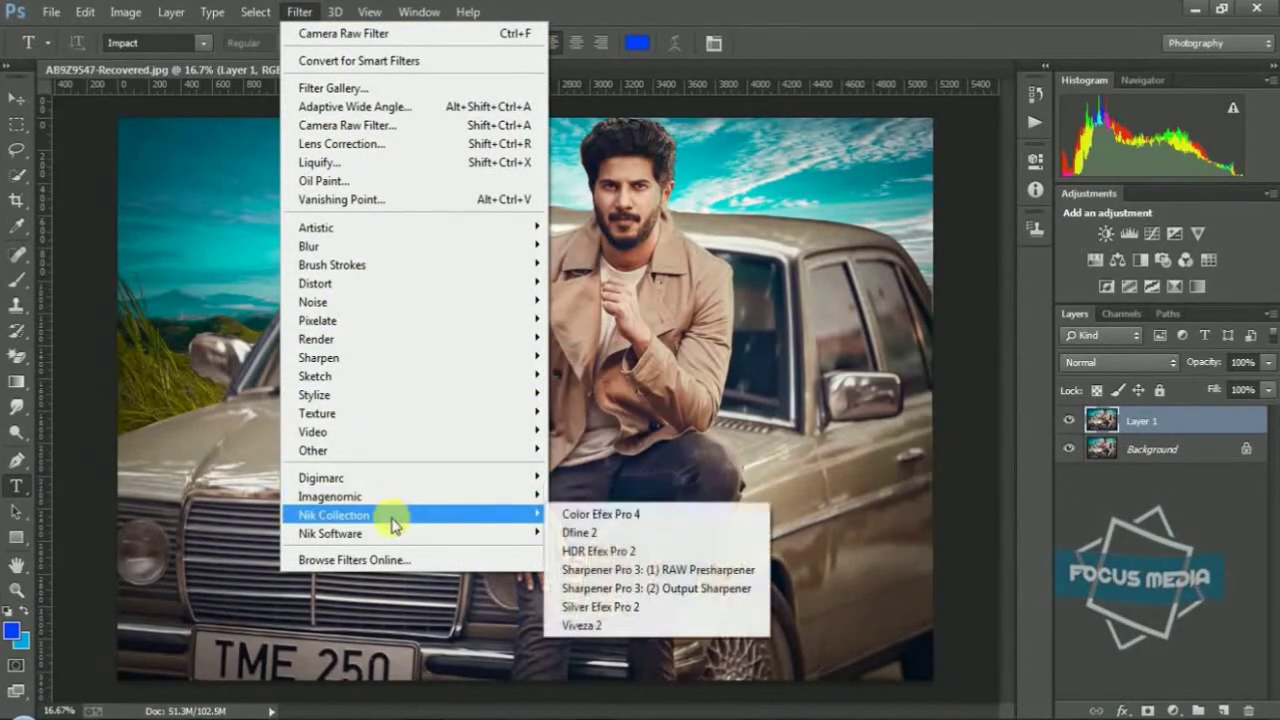
{"action": "left_click", "coordinate": [630, 515]}
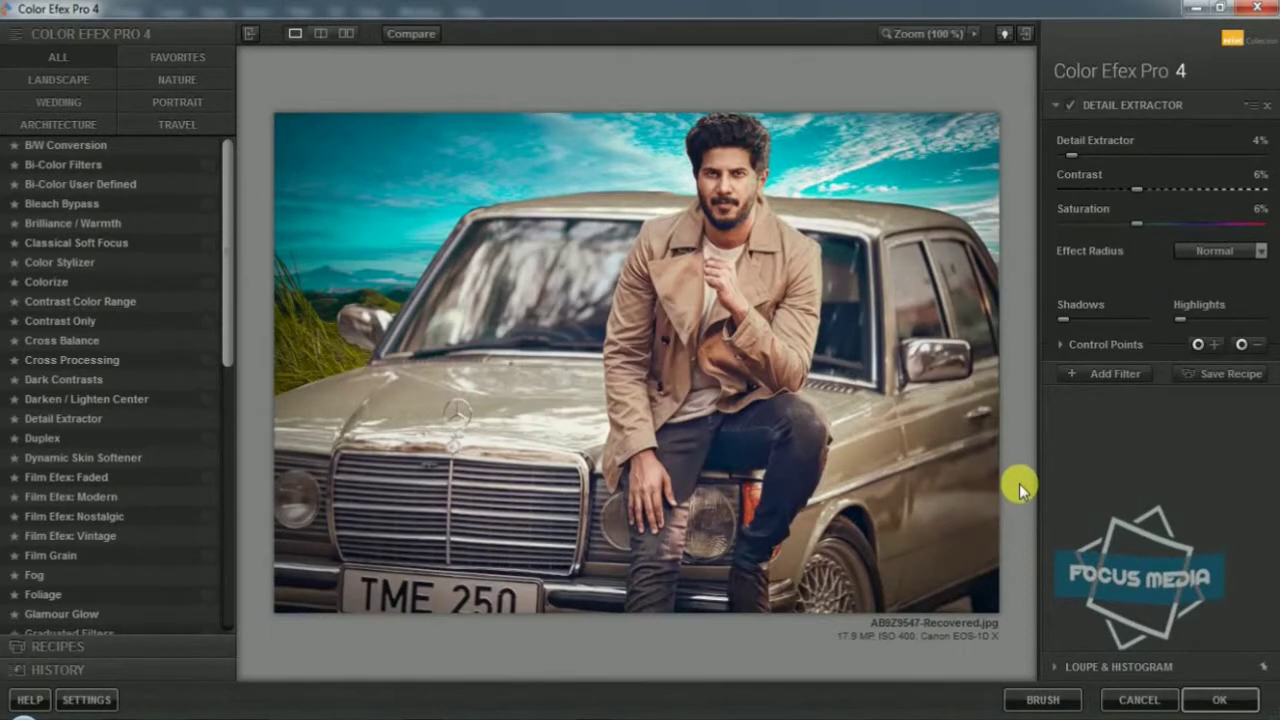
{"action": "left_click", "coordinate": [1103, 372]}
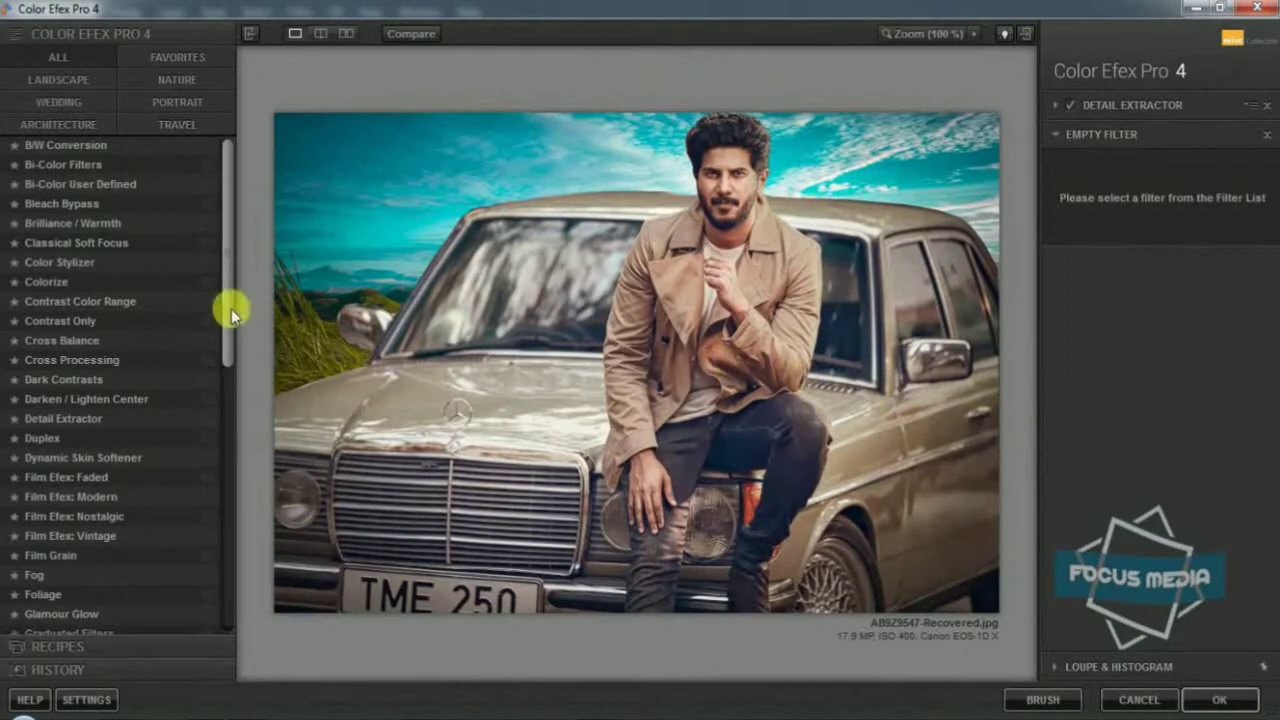
Add Photo Stylizer (Varitone) at 38% opacity, then another empty filter slot
{"action": "scroll", "coordinate": [137, 357], "scroll_direction": "down", "scroll_amount": 2}
{"action": "scroll", "coordinate": [106, 429], "scroll_direction": "down", "scroll_amount": 3}
{"action": "scroll", "coordinate": [98, 415], "scroll_direction": "down", "scroll_amount": 3}
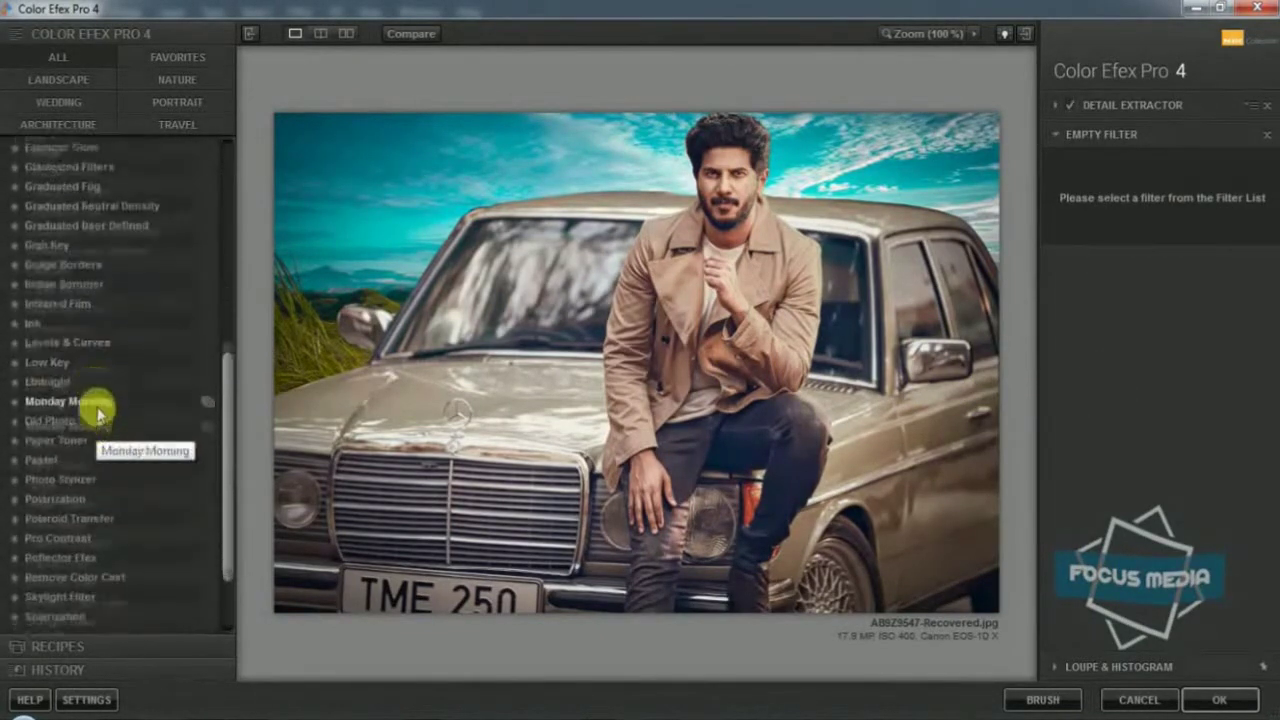
{"action": "scroll", "coordinate": [98, 412], "scroll_direction": "down", "scroll_amount": 2}
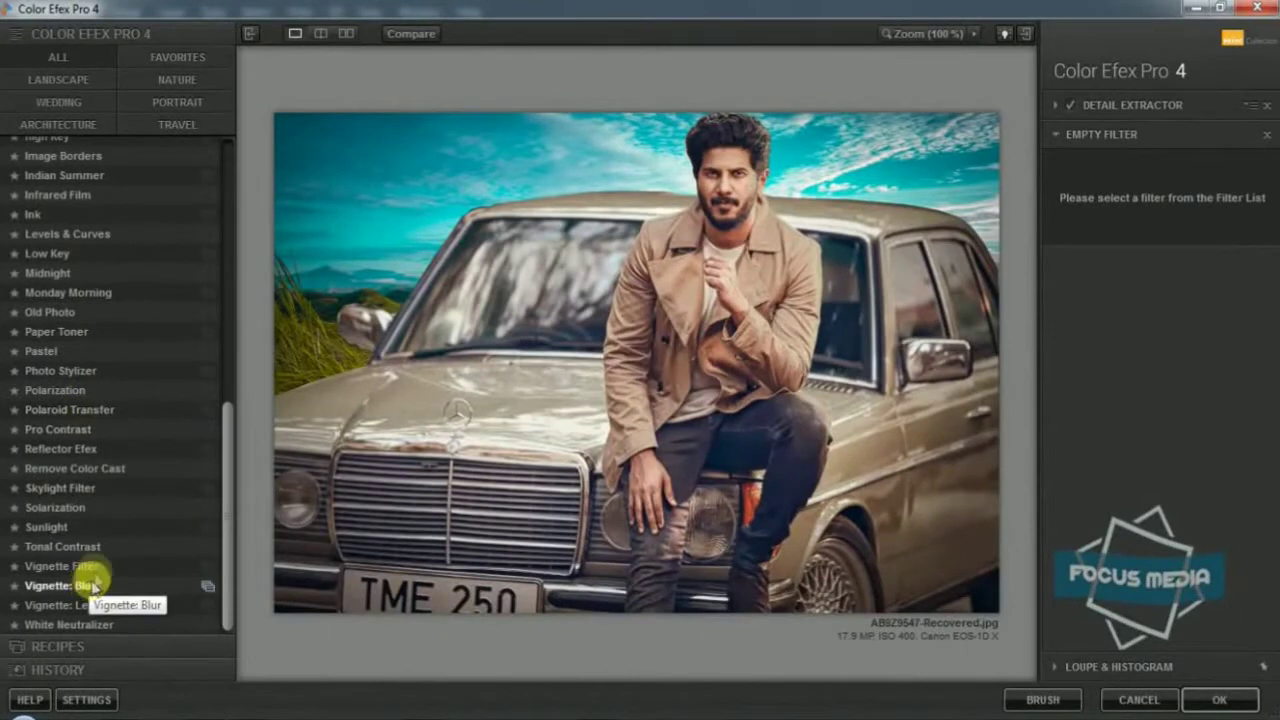
{"action": "left_click", "coordinate": [60, 371]}
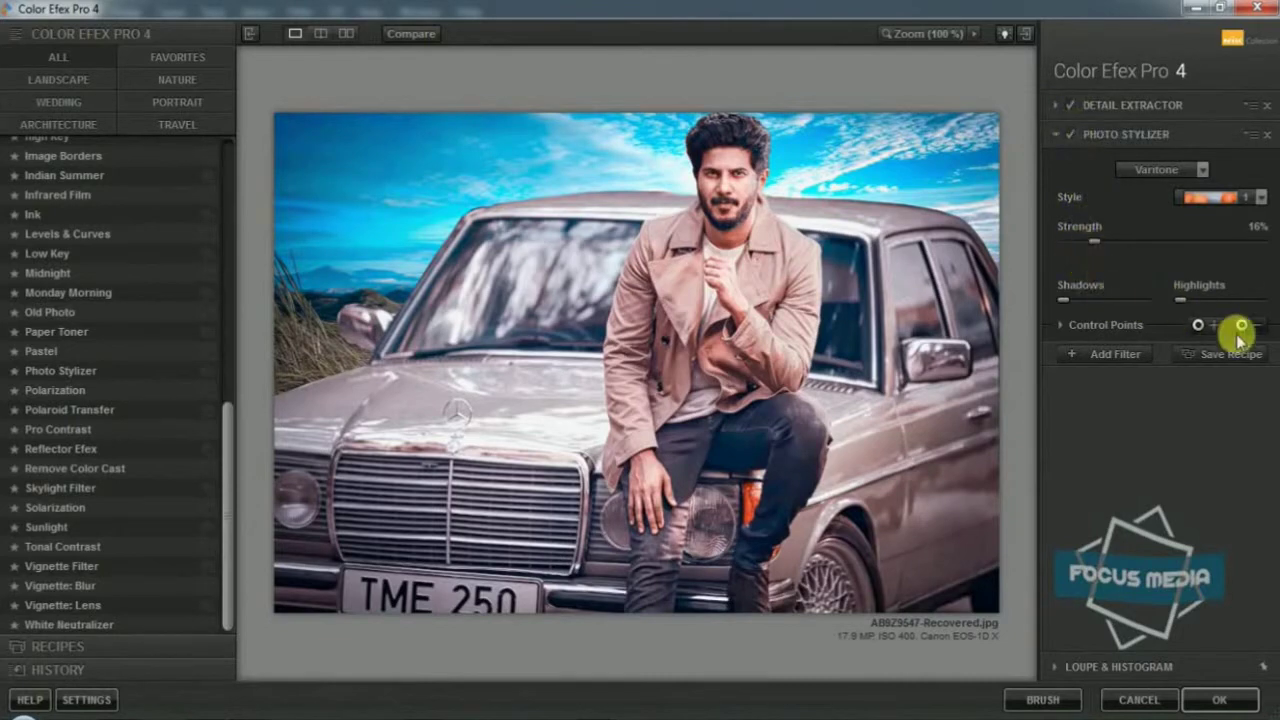
{"action": "left_click", "coordinate": [1088, 326]}
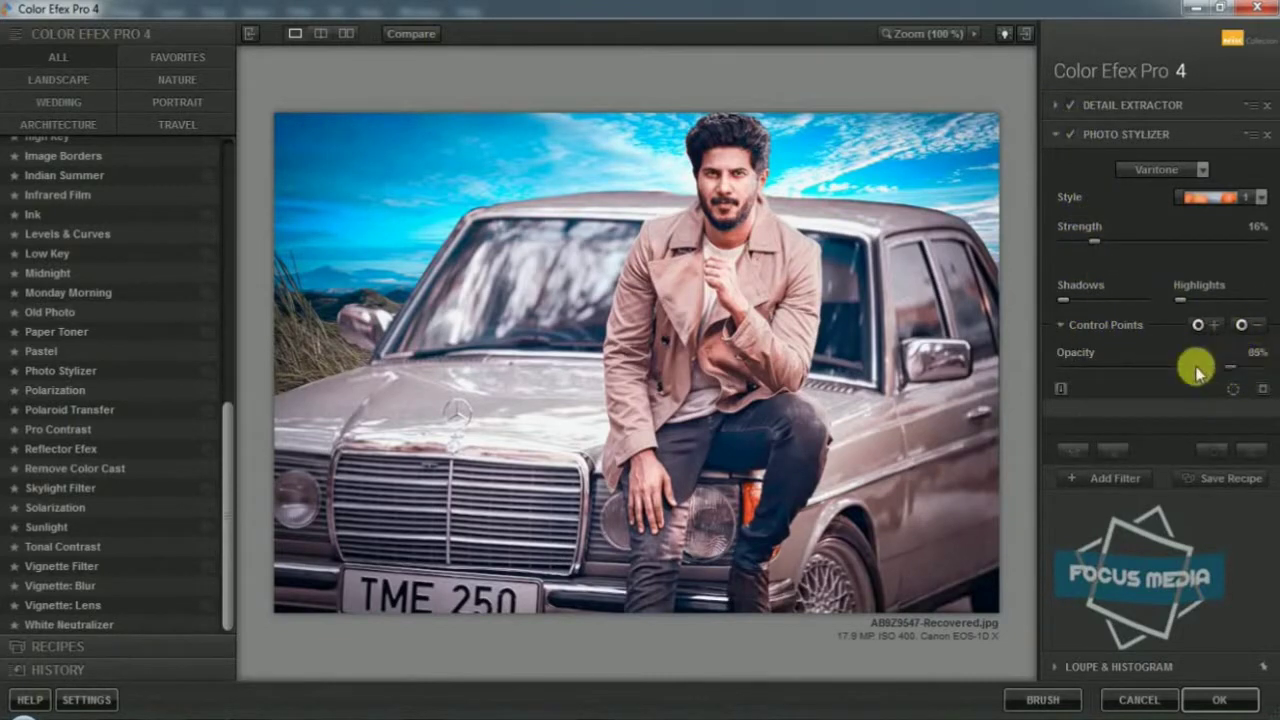
{"action": "left_click_drag", "start_coordinate": [1197, 370], "coordinate": [1160, 374]}
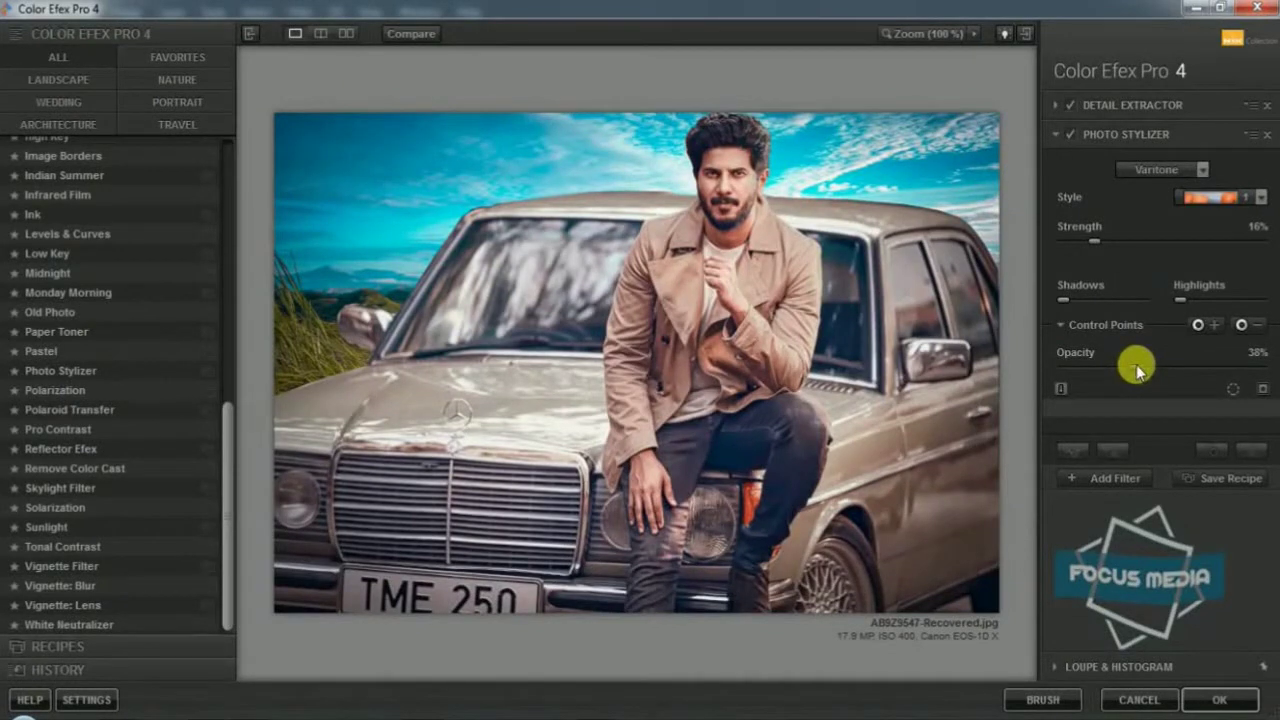
{"action": "left_click", "coordinate": [1100, 478]}
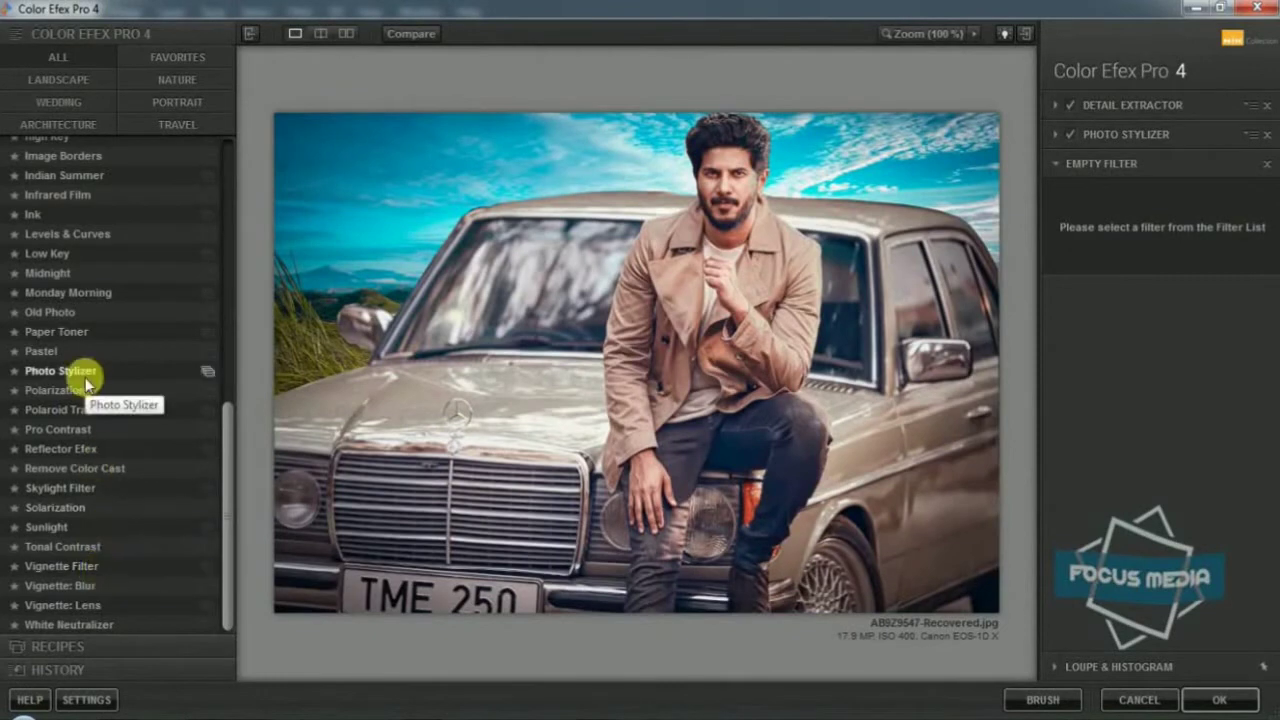
Add Indian Summer with Enhance Foliage 22% and opacity 66%, then another filter slot
{"action": "scroll", "coordinate": [85, 380], "scroll_direction": "up", "scroll_amount": 1}
{"action": "scroll", "coordinate": [88, 375], "scroll_direction": "up", "scroll_amount": 4}
{"action": "scroll", "coordinate": [92, 375], "scroll_direction": "up", "scroll_amount": 3}
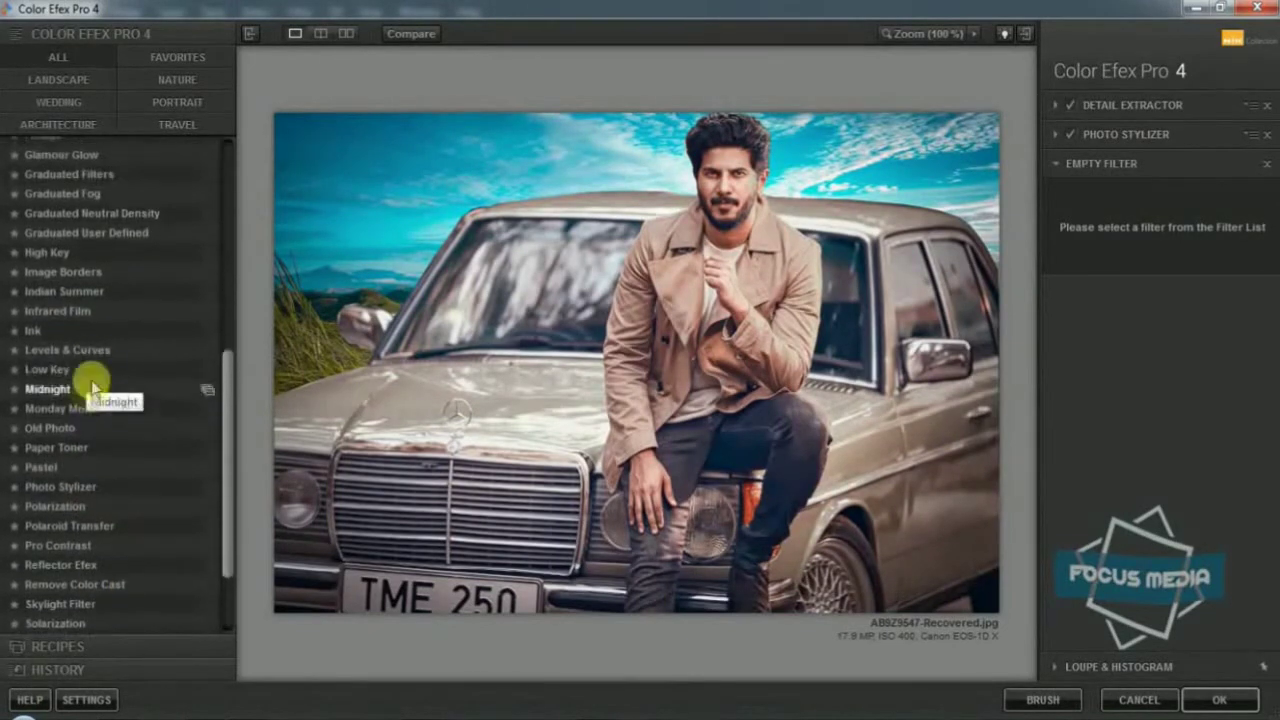
{"action": "left_click", "coordinate": [92, 300]}
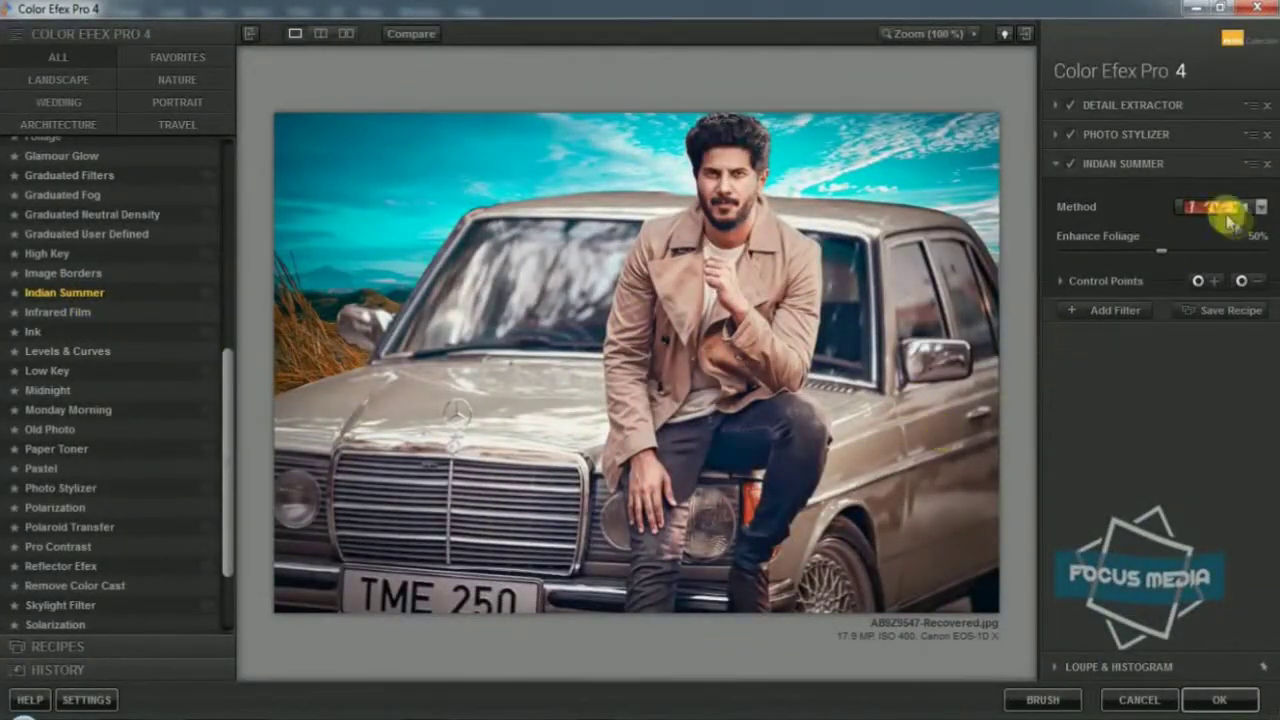
{"action": "left_click", "coordinate": [1108, 252]}
{"action": "left_click", "coordinate": [1118, 280]}
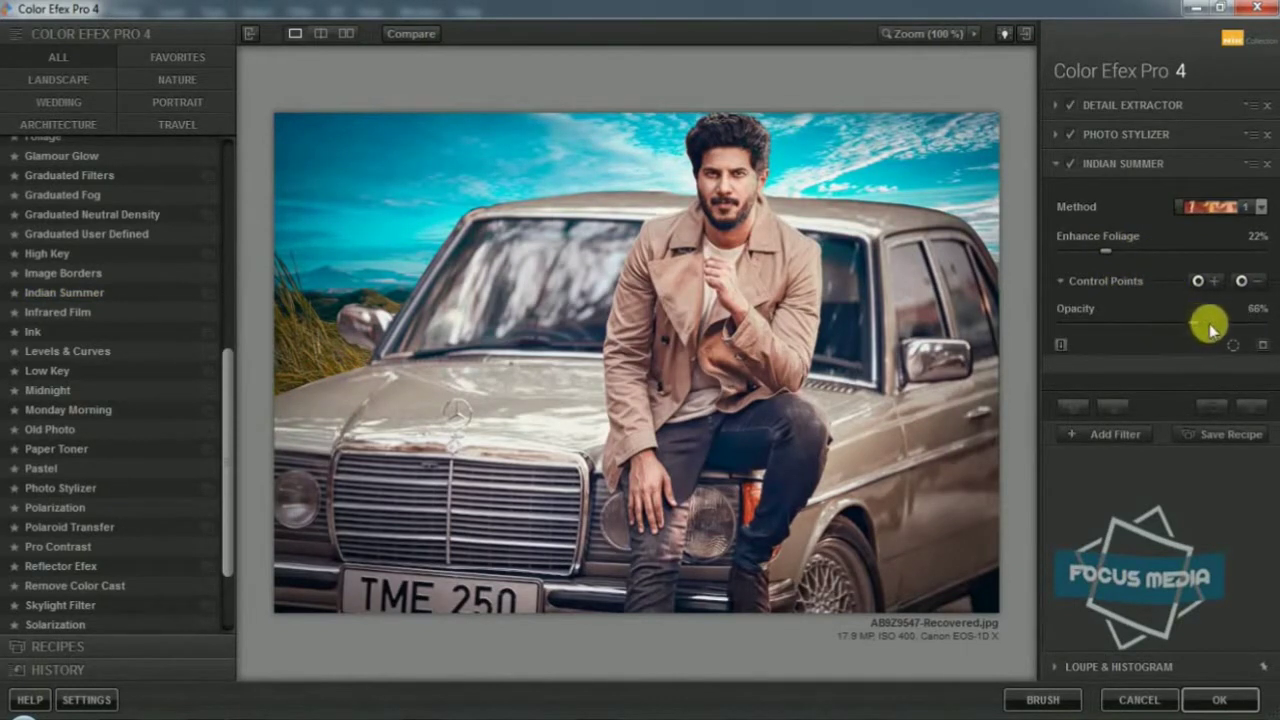
{"action": "left_click", "coordinate": [1118, 434]}
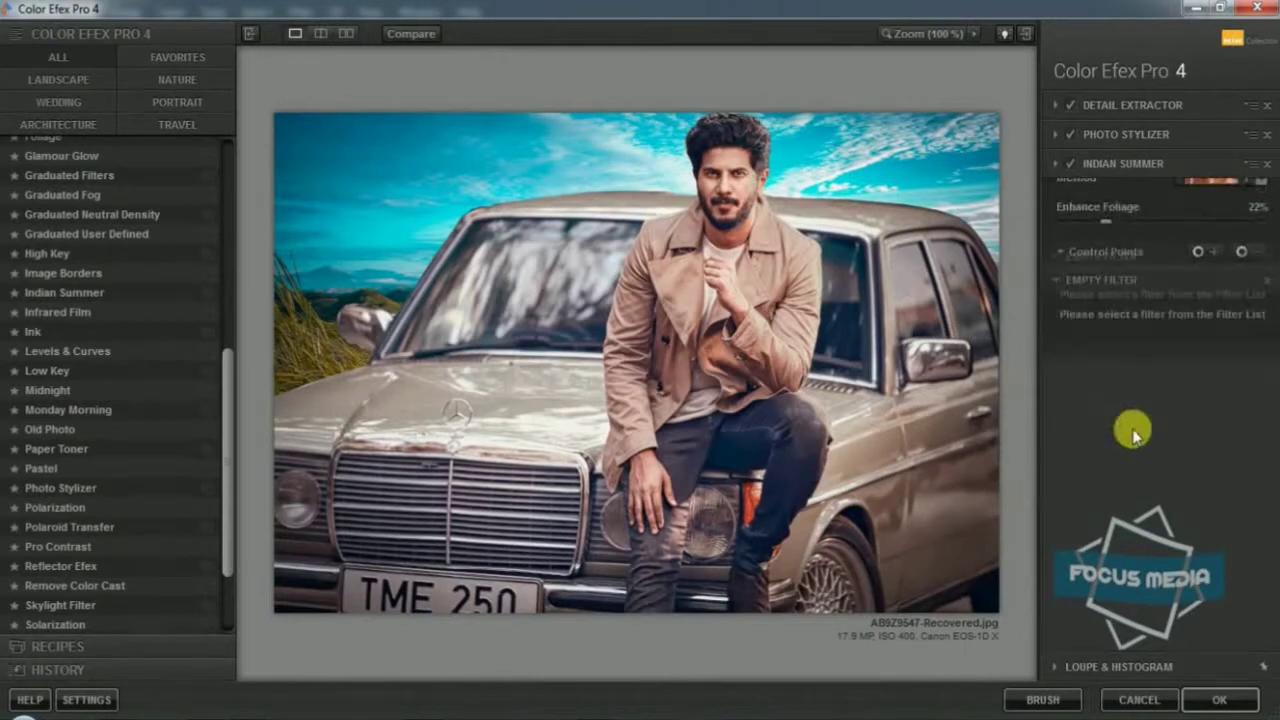
{"action": "scroll", "coordinate": [100, 371], "scroll_direction": "down", "scroll_amount": 3}
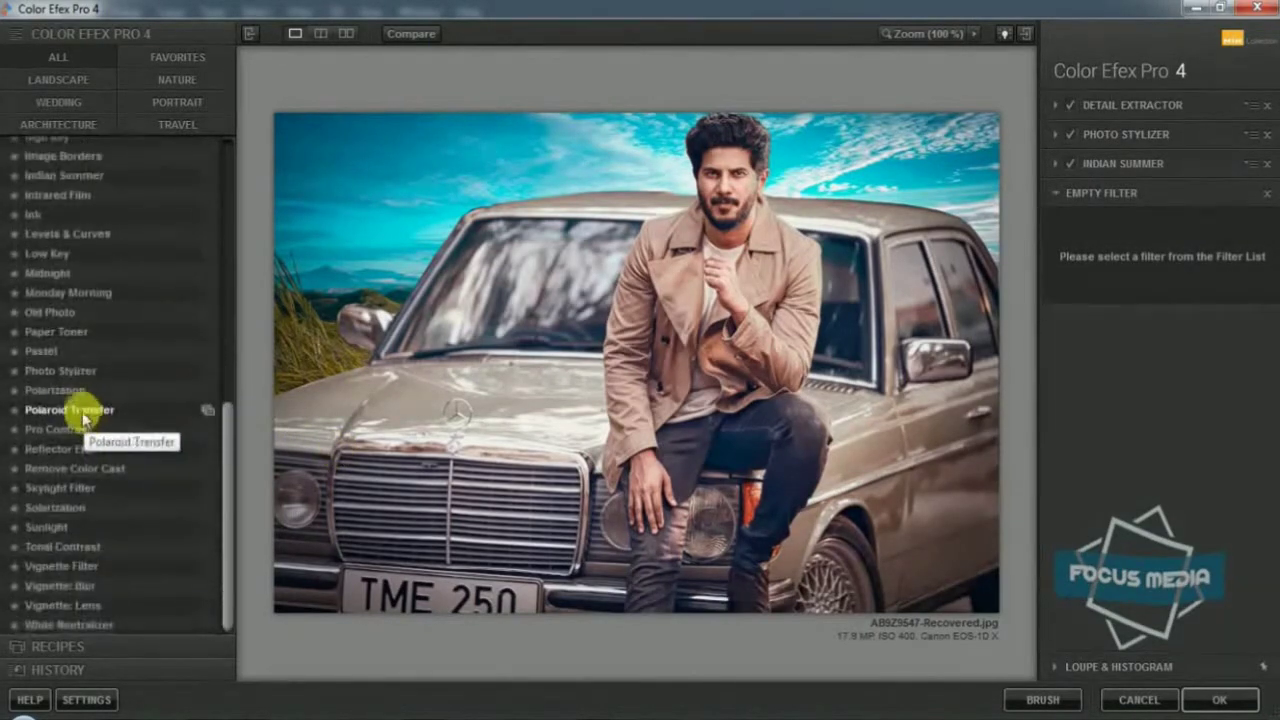
{"action": "scroll", "coordinate": [86, 320], "scroll_direction": "up", "scroll_amount": 1}
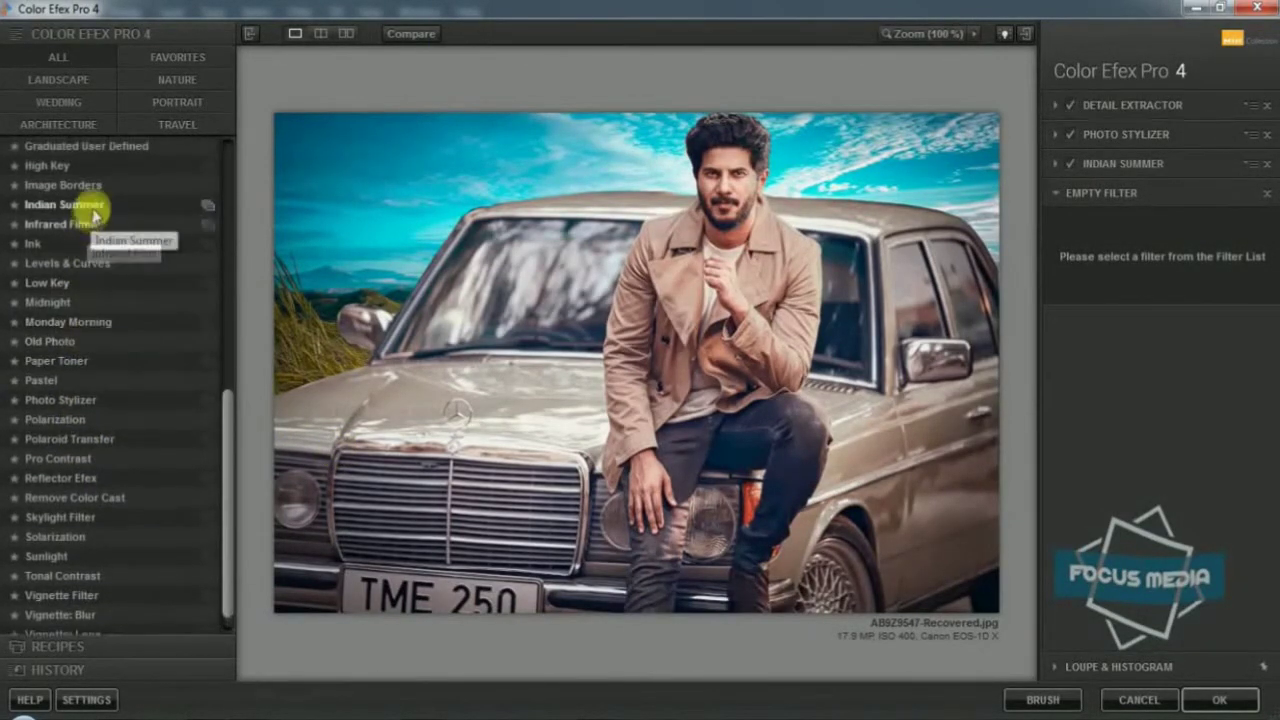
{"action": "scroll", "coordinate": [140, 545], "scroll_direction": "down", "scroll_amount": 1}
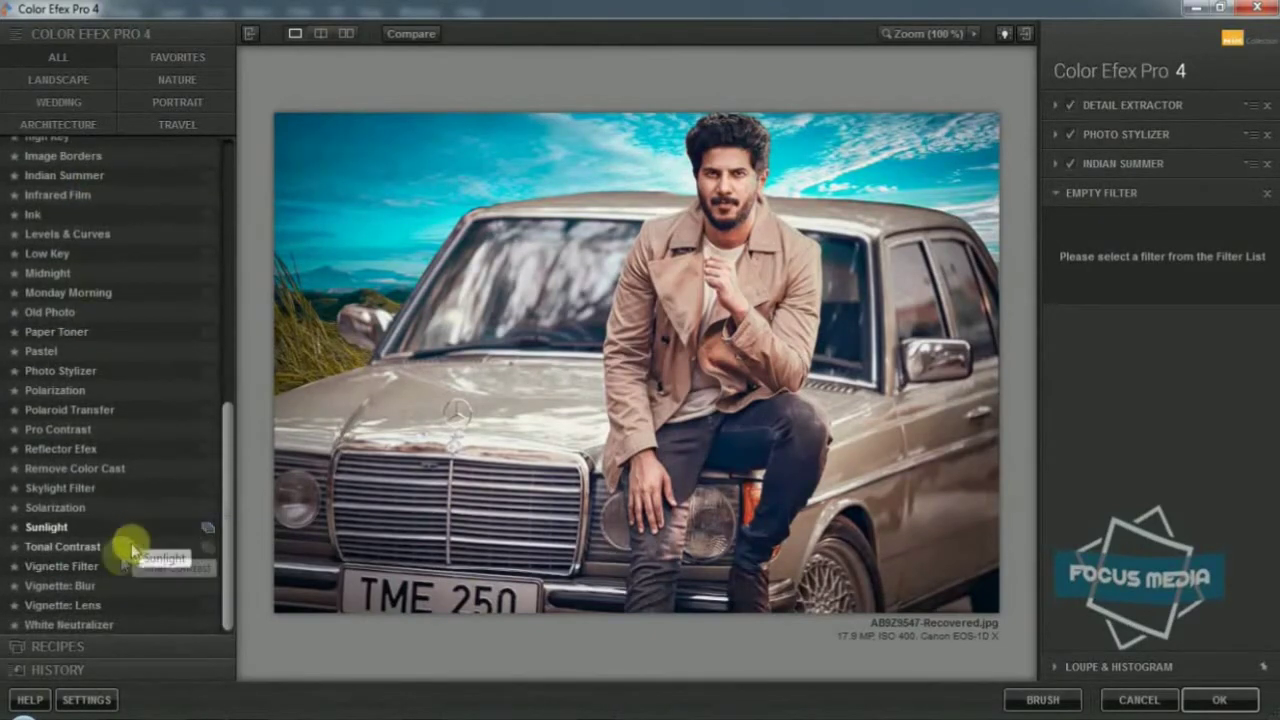
Add Vignette: Lens at Amount -19%, then another empty filter slot
{"action": "left_click", "coordinate": [90, 605]}
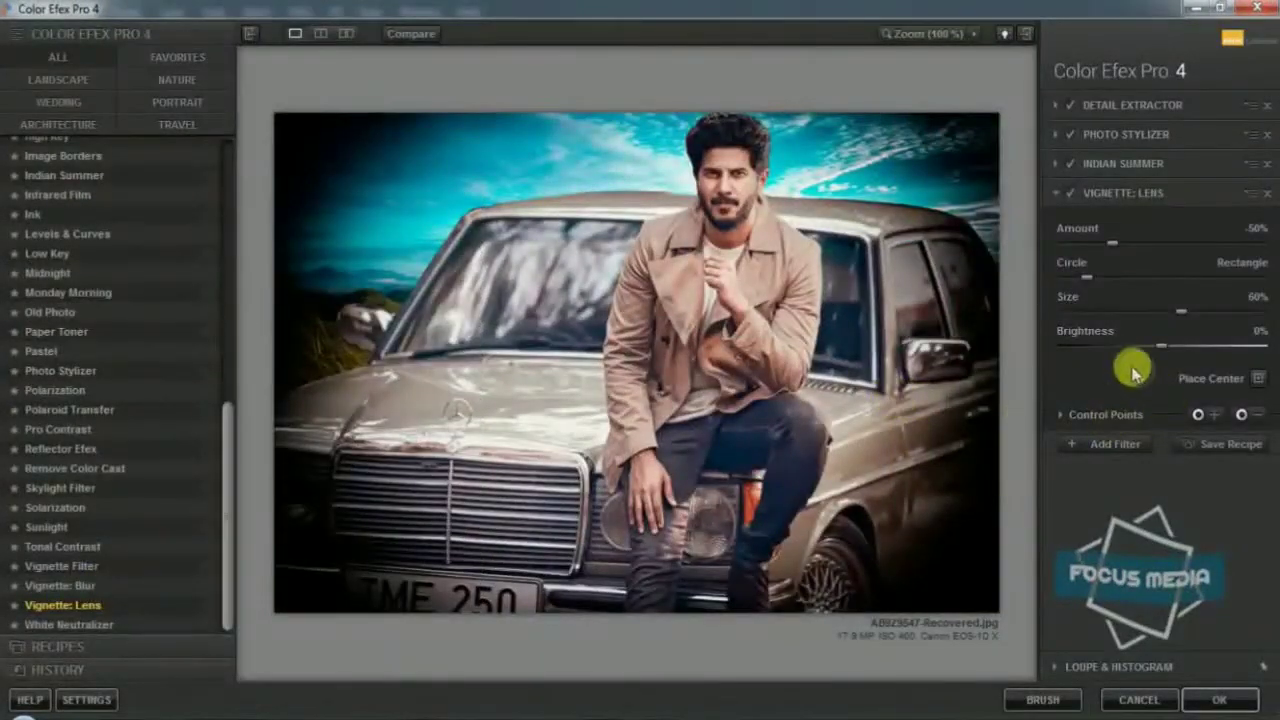
{"action": "left_click", "coordinate": [1084, 242]}
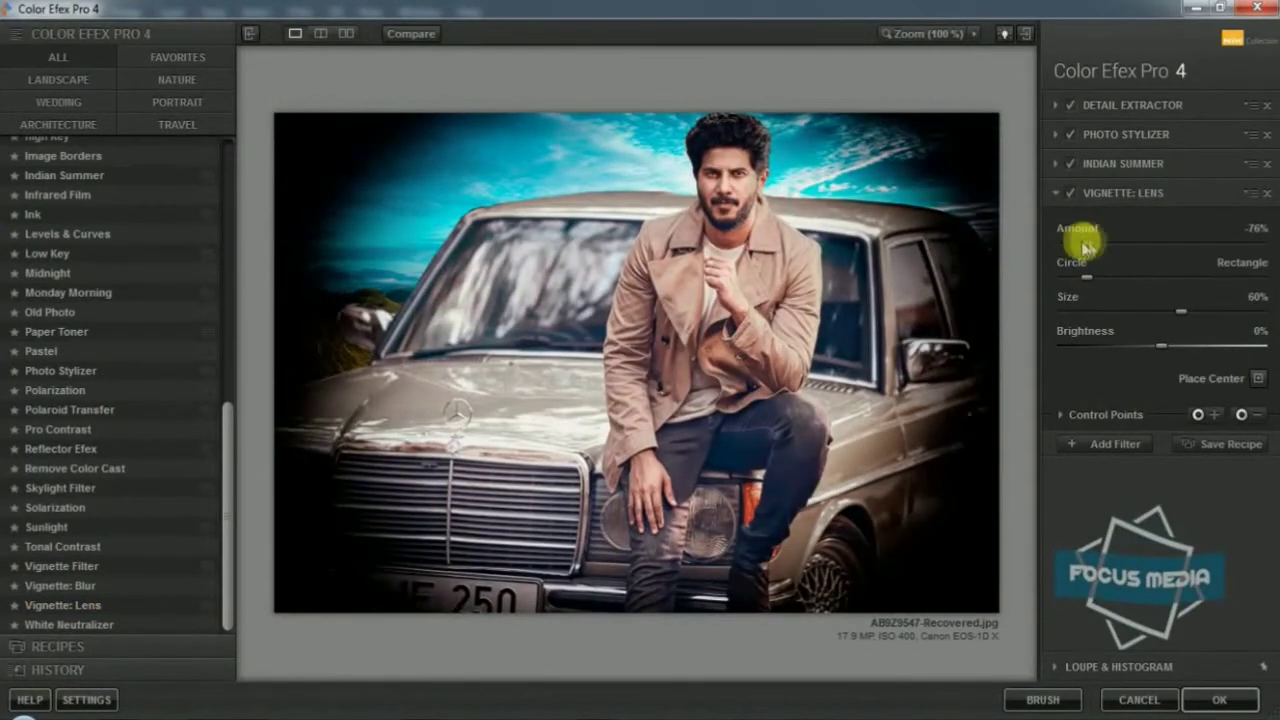
{"action": "left_click_drag", "start_coordinate": [1084, 242], "coordinate": [1165, 248]}
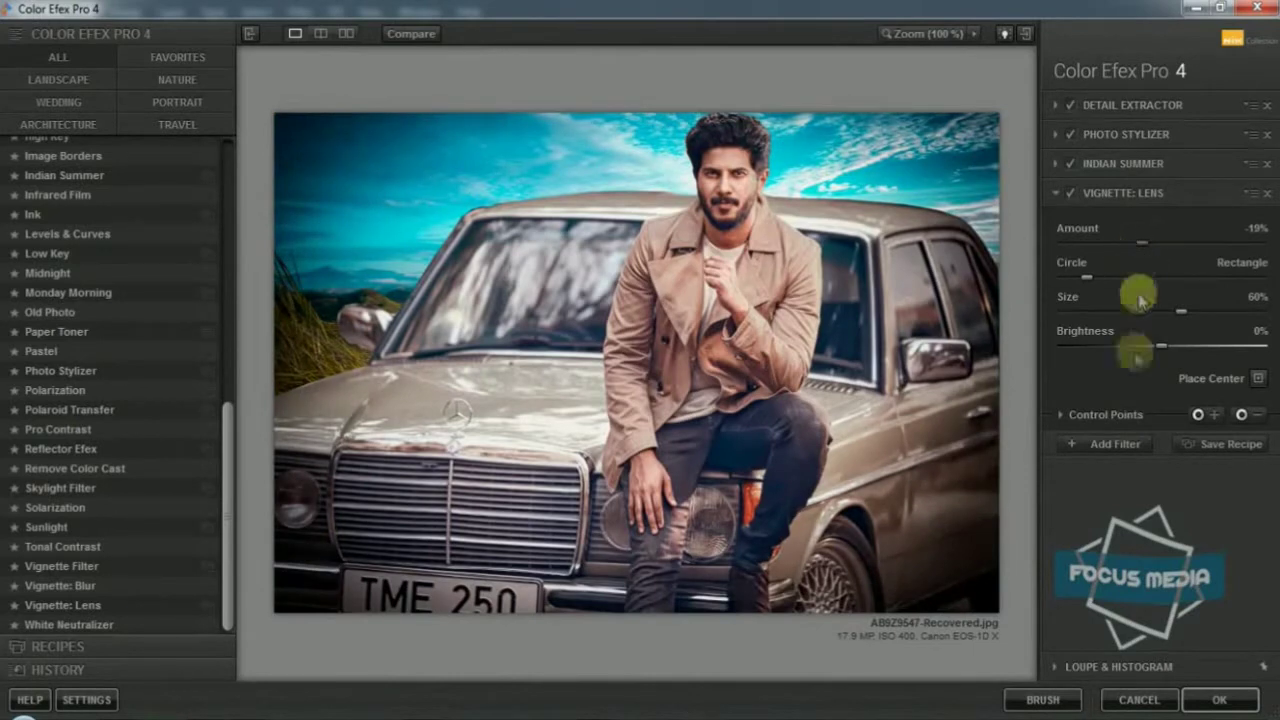
{"action": "left_click", "coordinate": [1120, 447]}
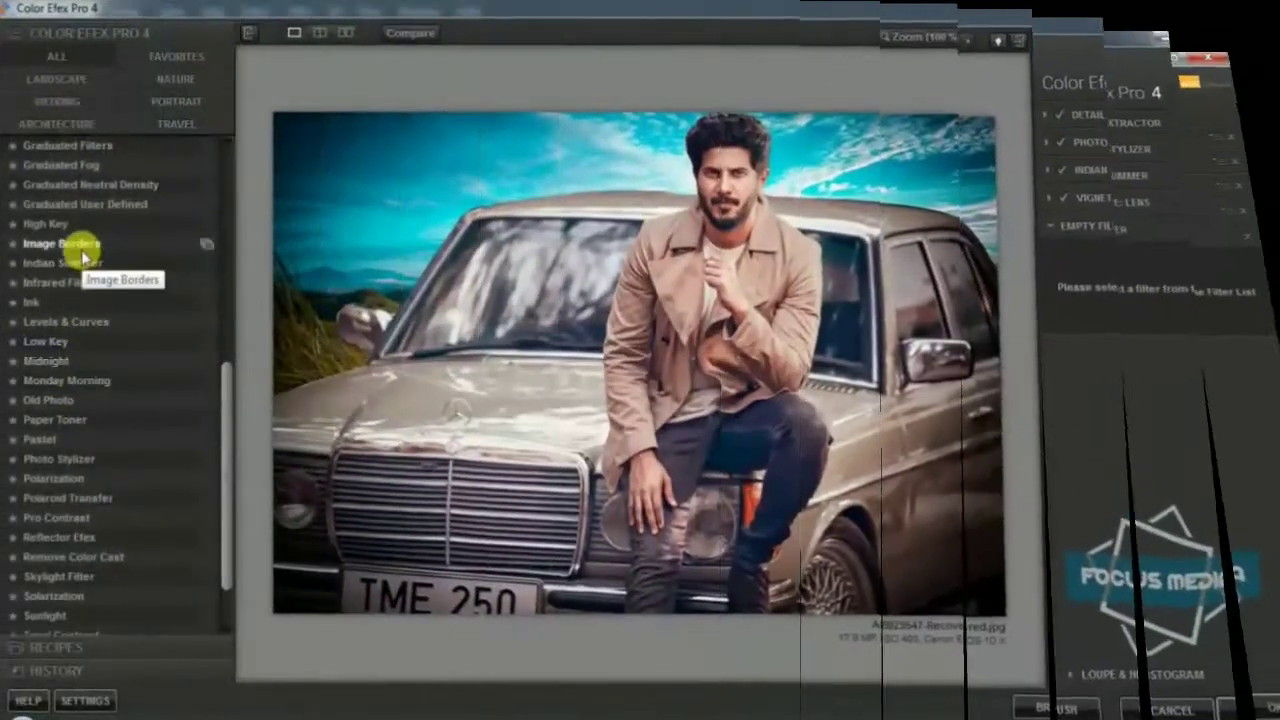
Add a Type 1 Image Borders frame with Size -89% and Spread -75%
{"action": "left_click", "coordinate": [84, 250]}
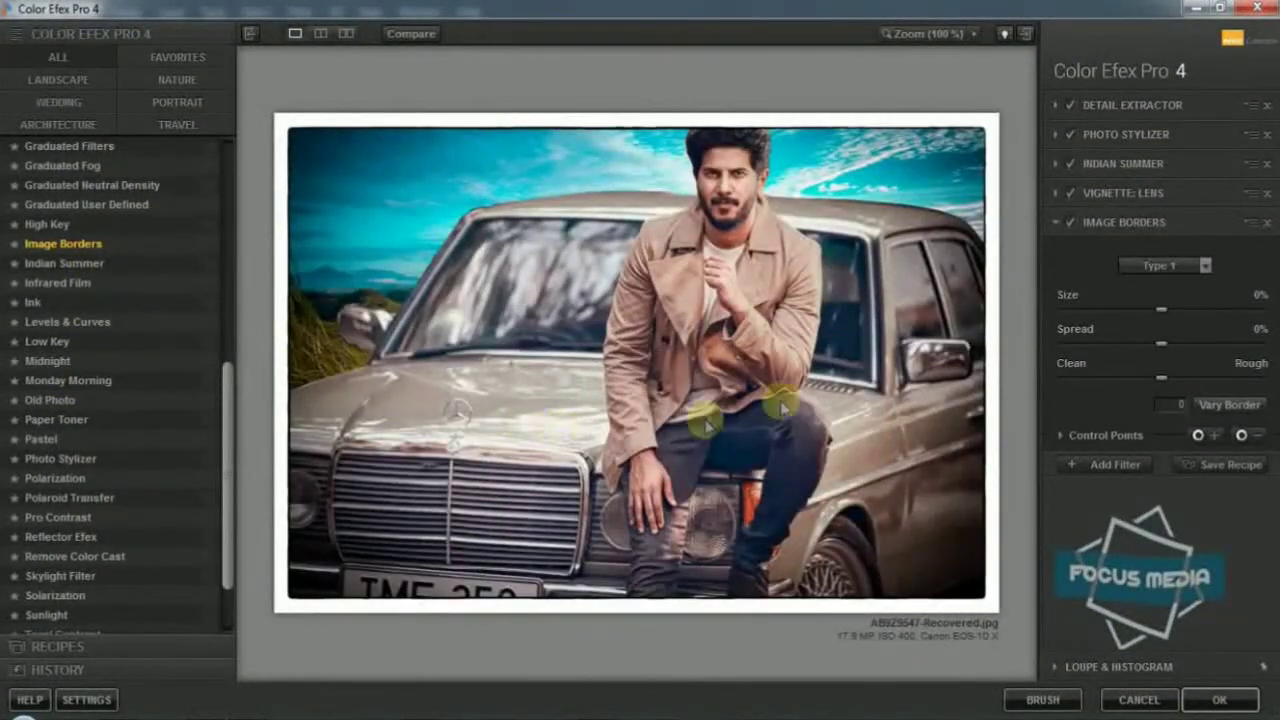
{"action": "left_click", "coordinate": [1092, 310]}
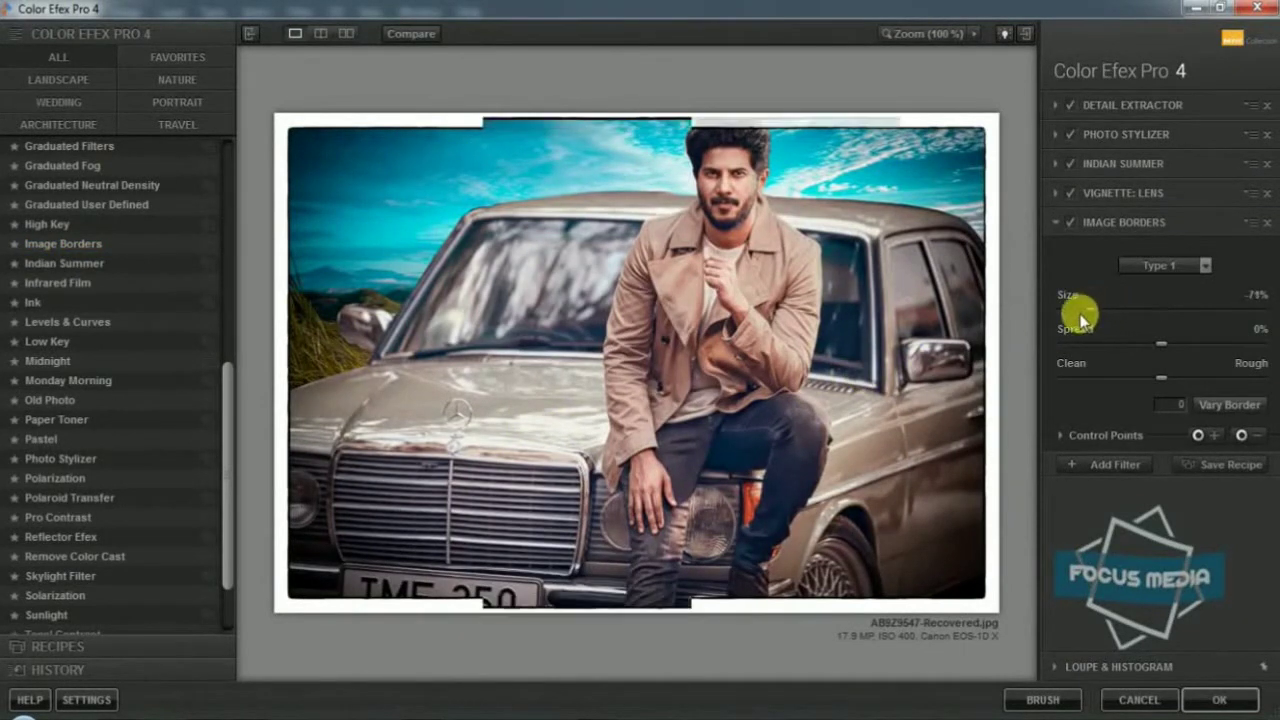
{"action": "left_click", "coordinate": [1089, 344]}
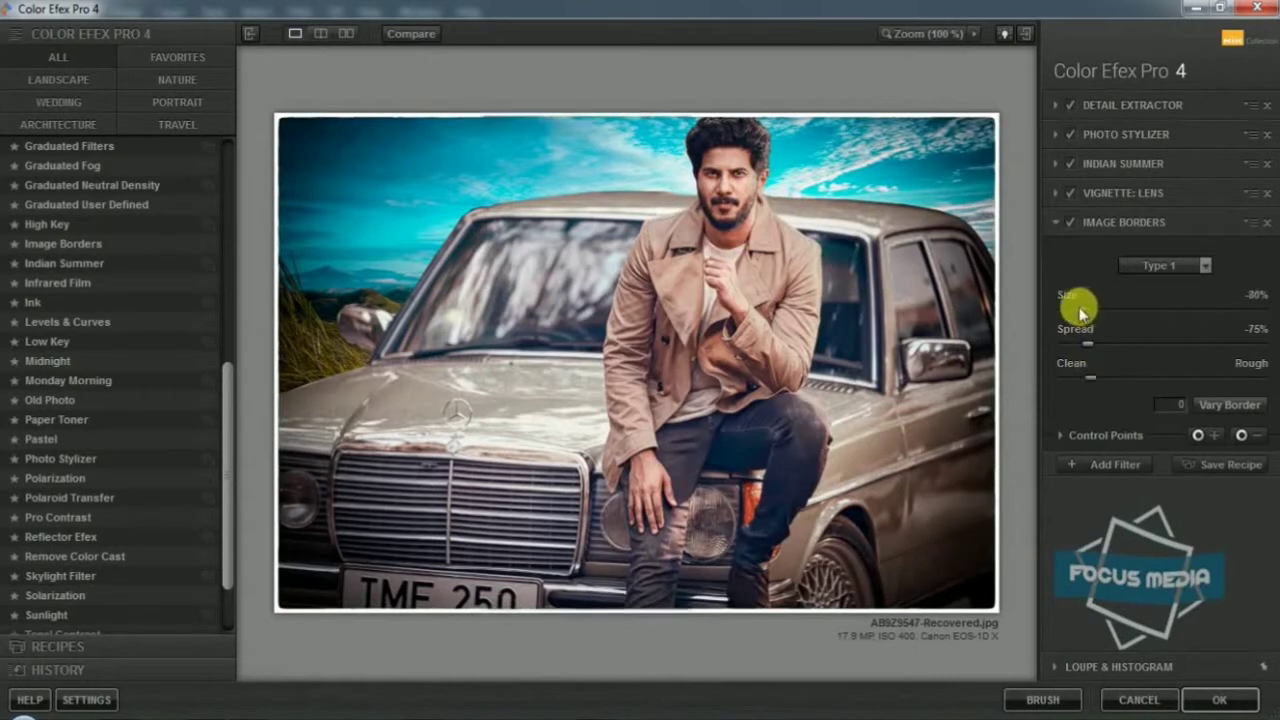
{"action": "left_click_drag", "start_coordinate": [1076, 312], "coordinate": [1070, 311]}
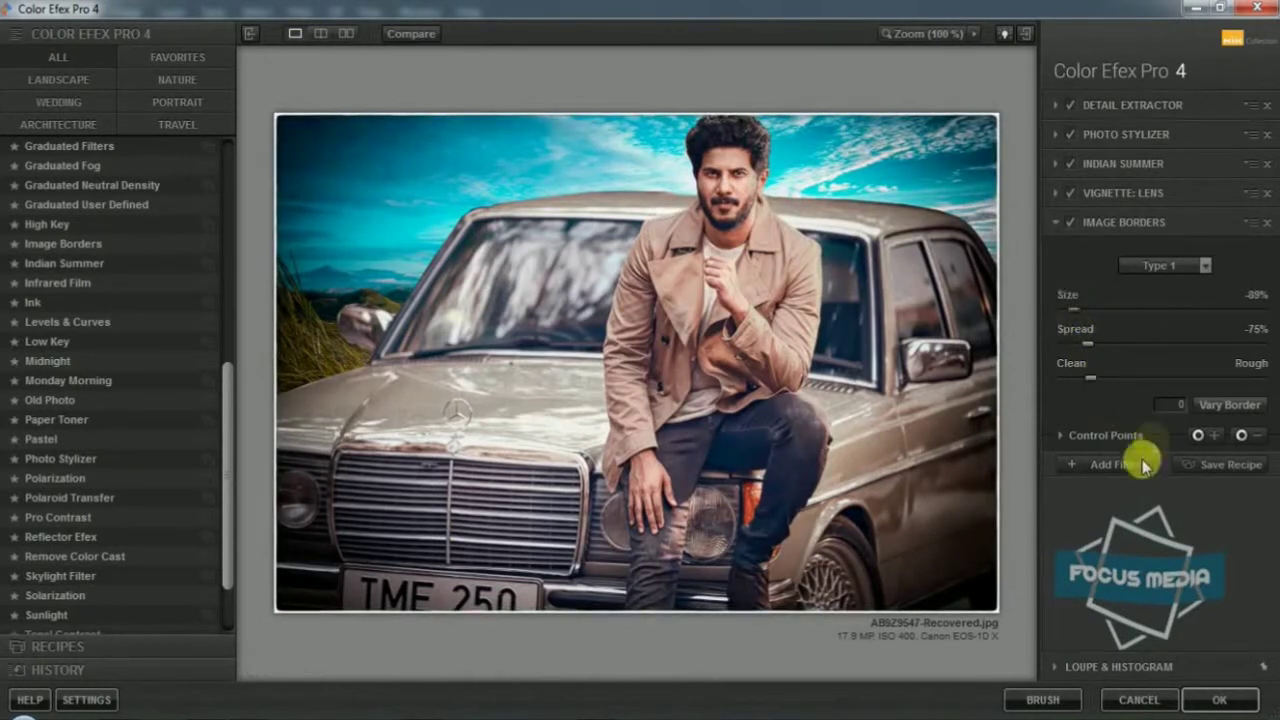
{"action": "left_click", "coordinate": [1091, 466]}
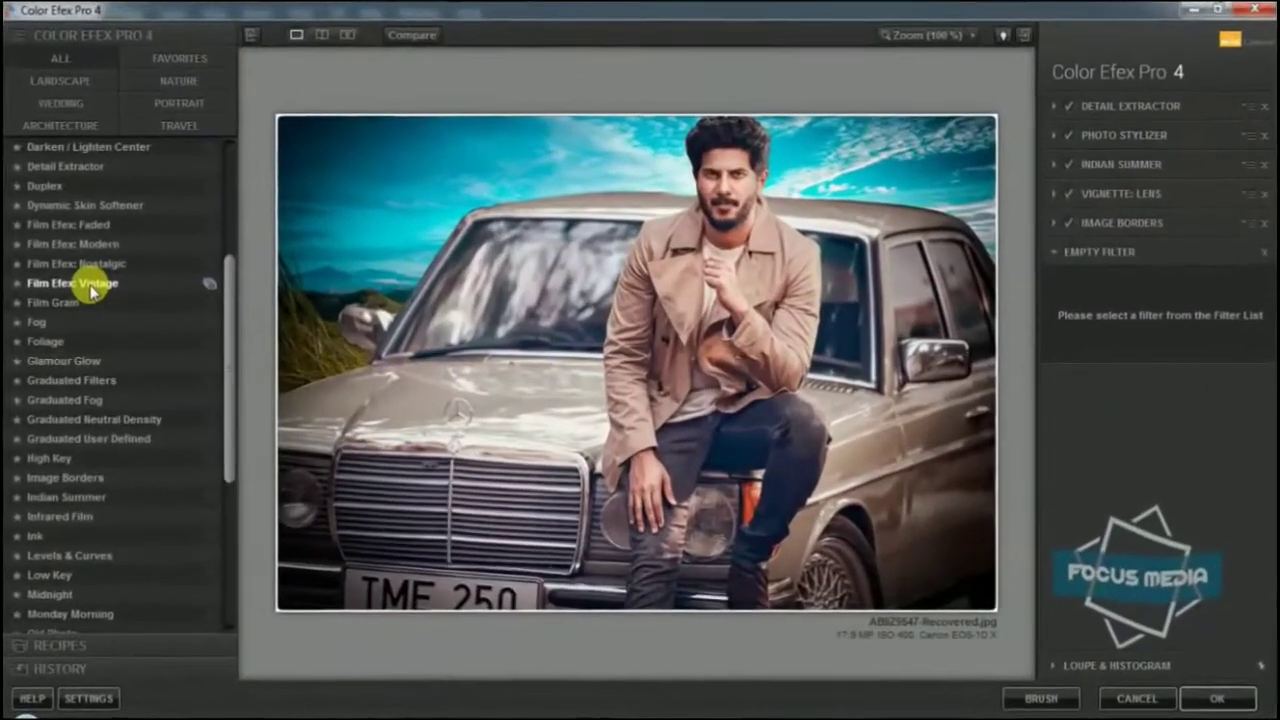
Add Film Efex: Vintage with saturation 43%, warmth 18%, vignette -11%, and apply it to Photoshop
{"action": "left_click", "coordinate": [88, 286]}
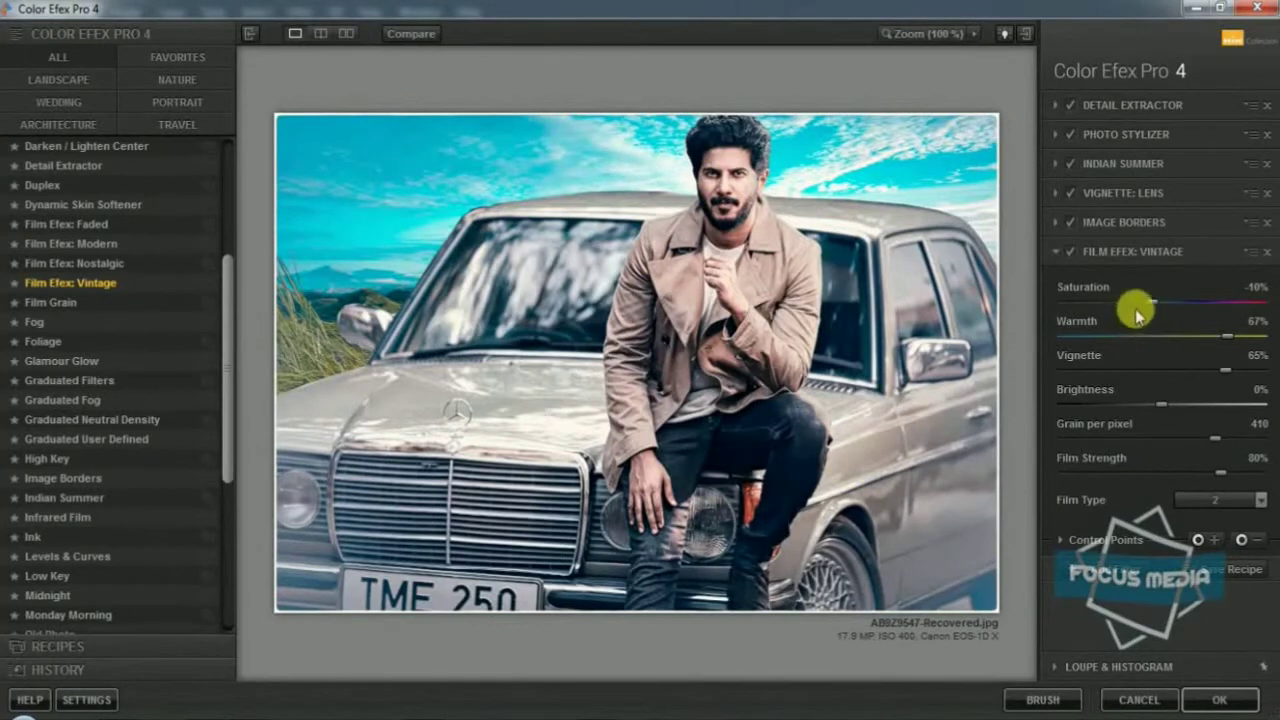
{"action": "left_click", "coordinate": [1066, 542]}
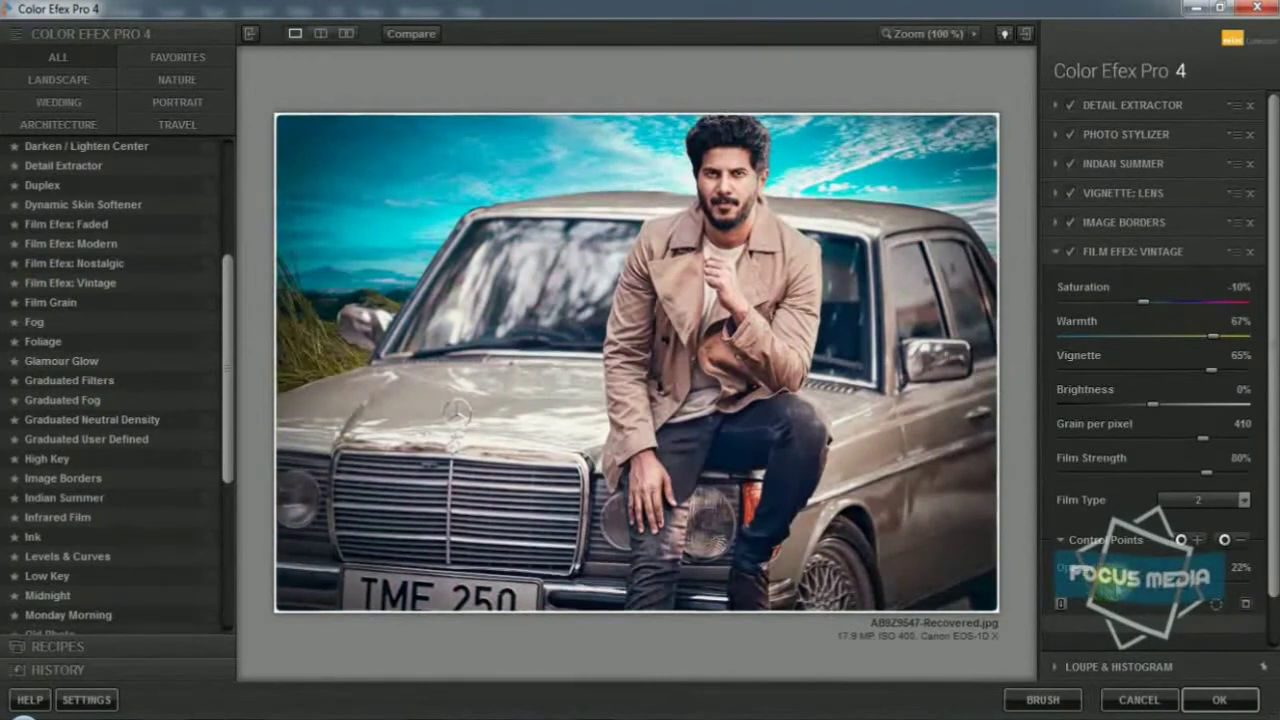
{"action": "left_click_drag", "start_coordinate": [1088, 591], "coordinate": [1093, 591]}
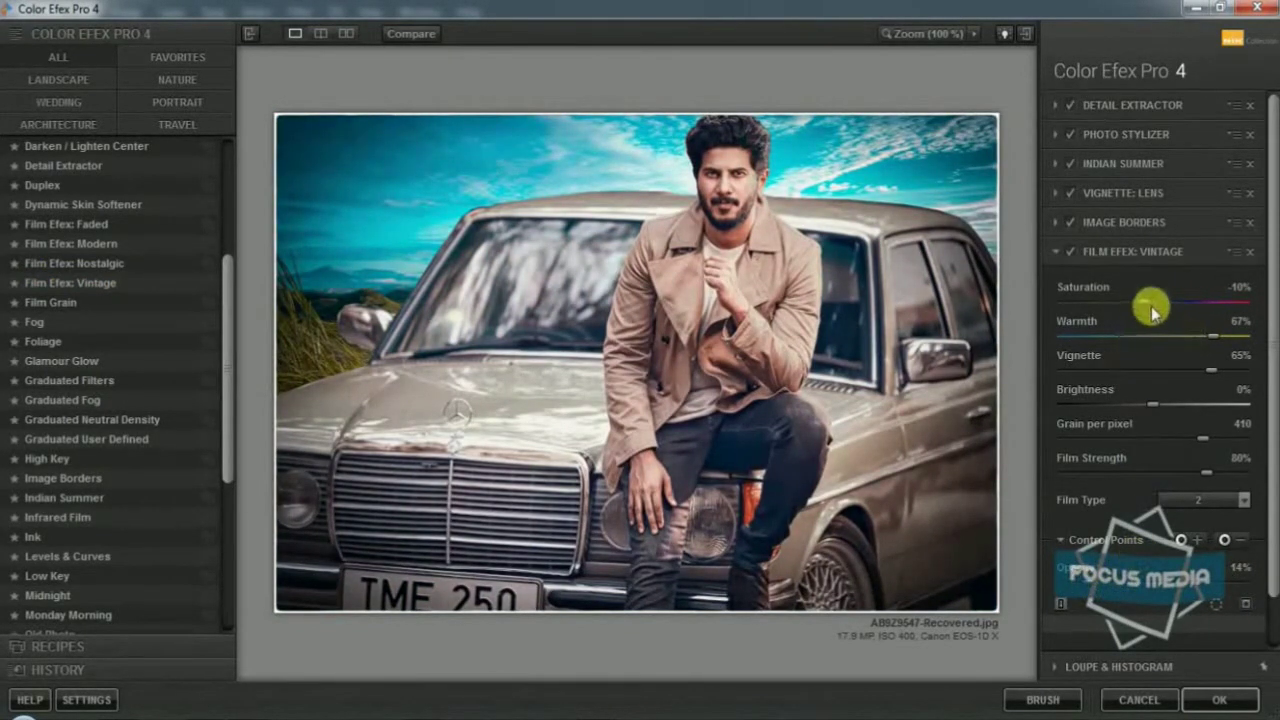
{"action": "left_click_drag", "start_coordinate": [1147, 301], "coordinate": [1196, 301]}
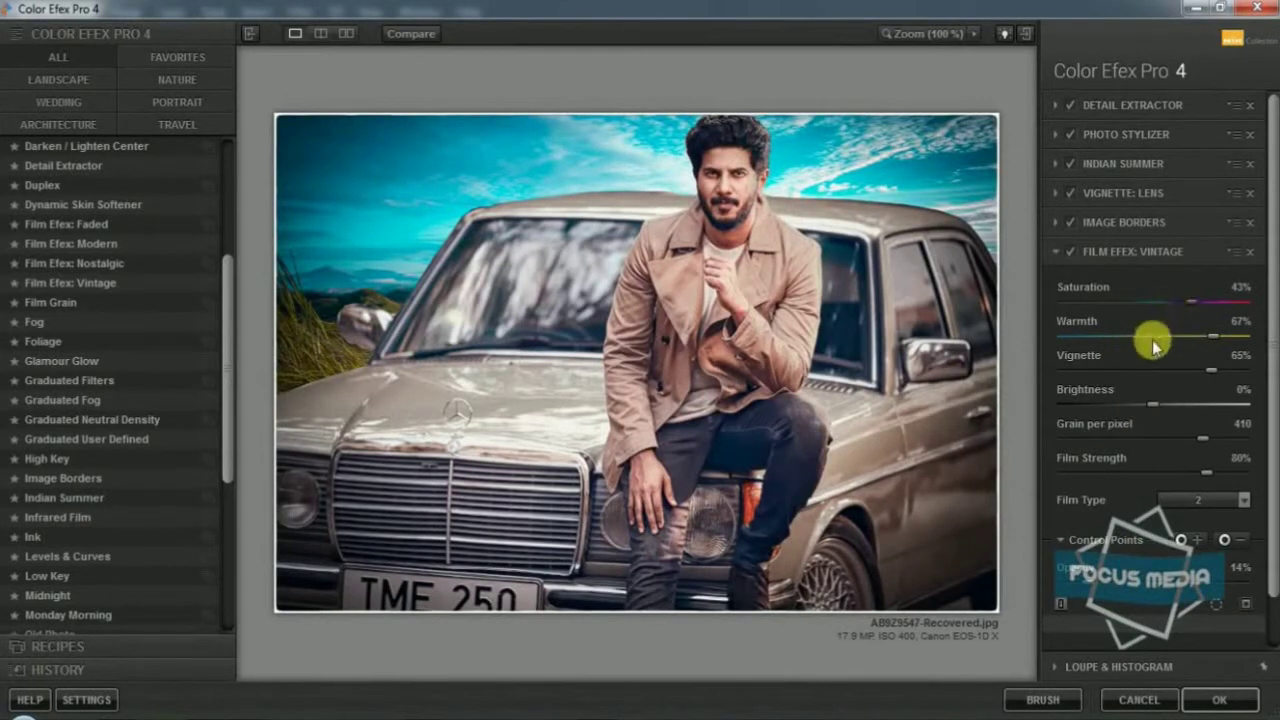
{"action": "mouse_move", "coordinate": [1153, 343]}
{"action": "left_mouse_down"}
{"action": "mouse_move", "coordinate": [1099, 337]}
{"action": "mouse_move", "coordinate": [1169, 342]}
{"action": "left_mouse_up"}
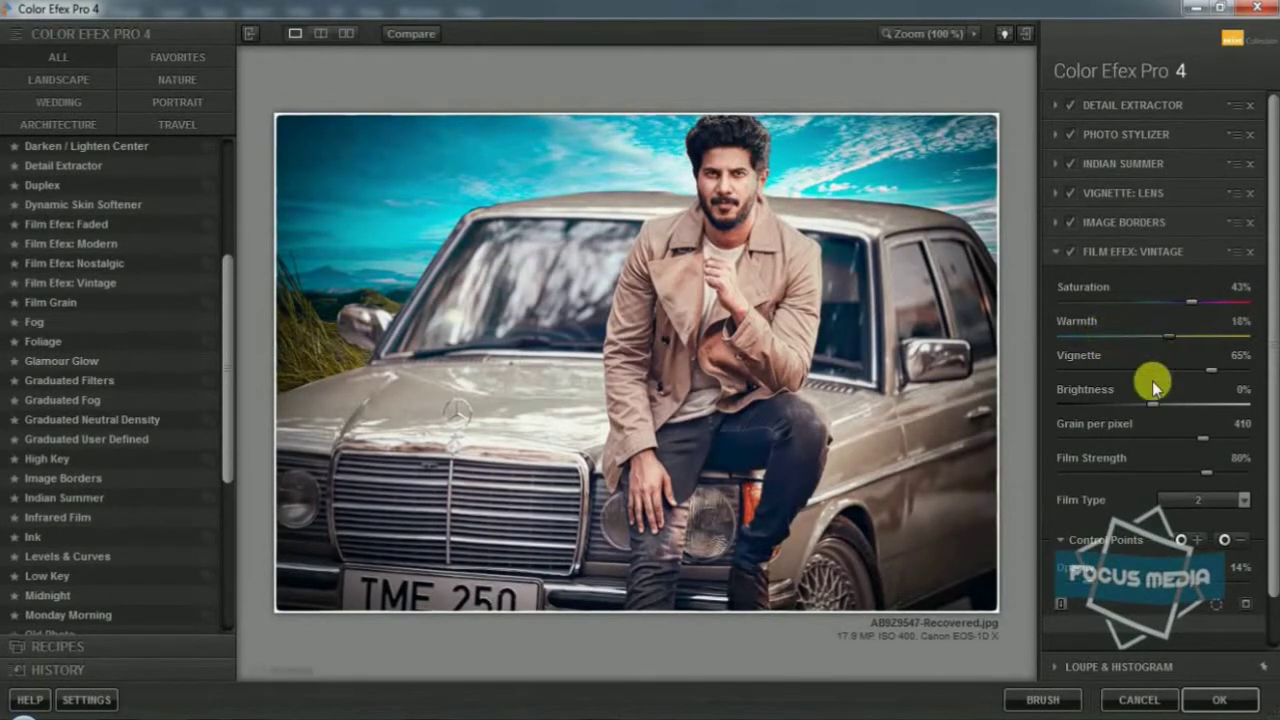
{"action": "left_click", "coordinate": [1160, 369]}
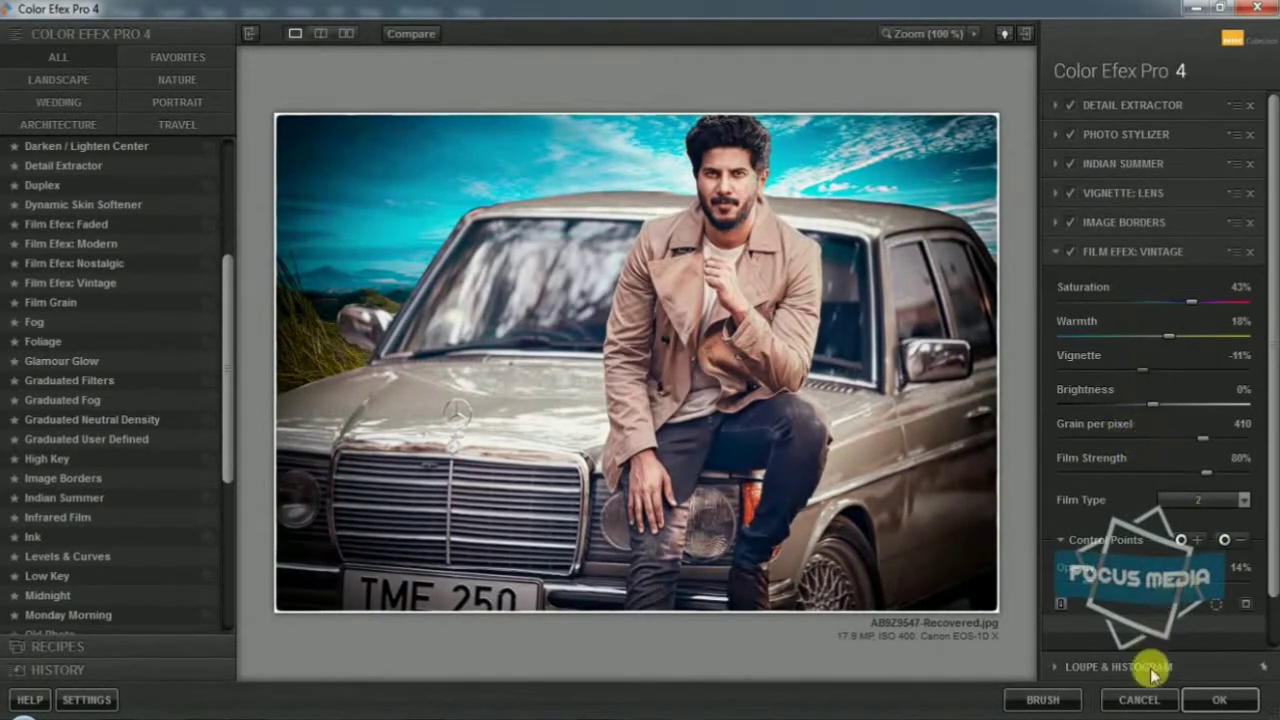
{"action": "scroll", "coordinate": [1136, 497], "scroll_direction": "down", "scroll_amount": 1}
{"action": "left_click", "coordinate": [1219, 699]}
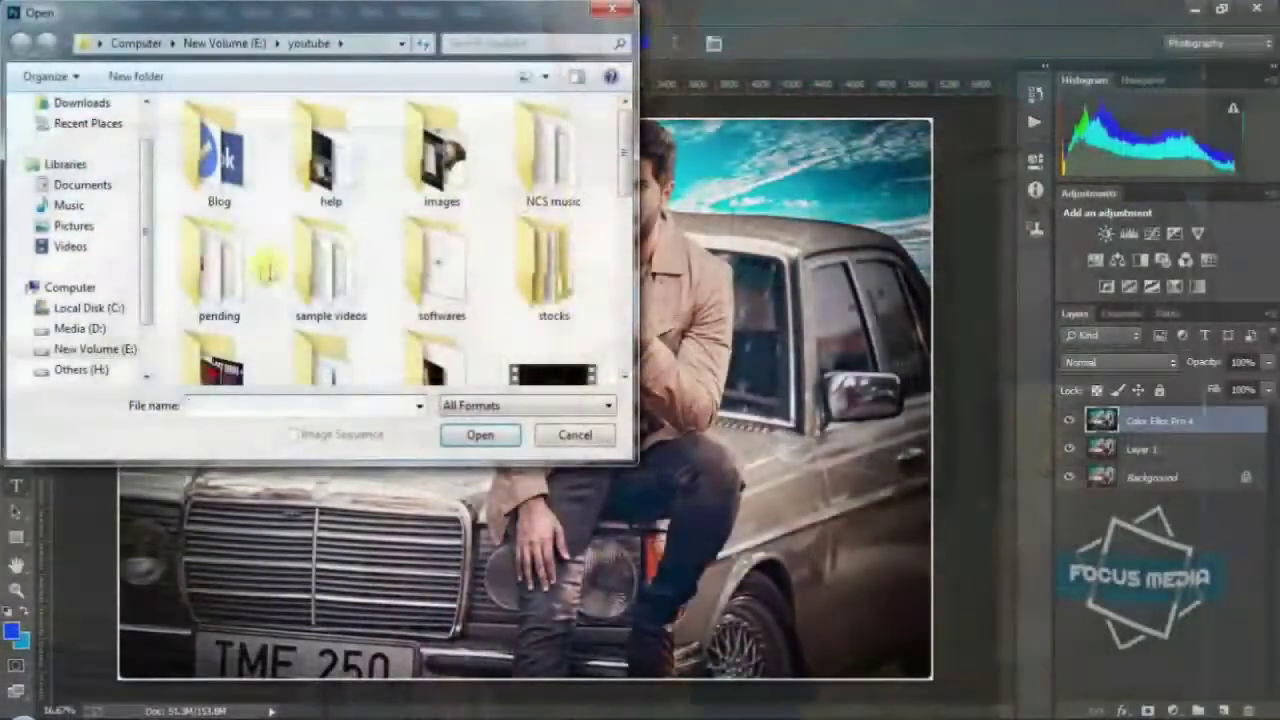
Open emblm111.psd from the edt folder on drive E:, dismissing the missing-fonts warning
{"action": "left_click", "coordinate": [95, 348]}
{"action": "left_click", "coordinate": [330, 290]}
{"action": "scroll", "coordinate": [366, 214], "scroll_direction": "up", "scroll_amount": 3}
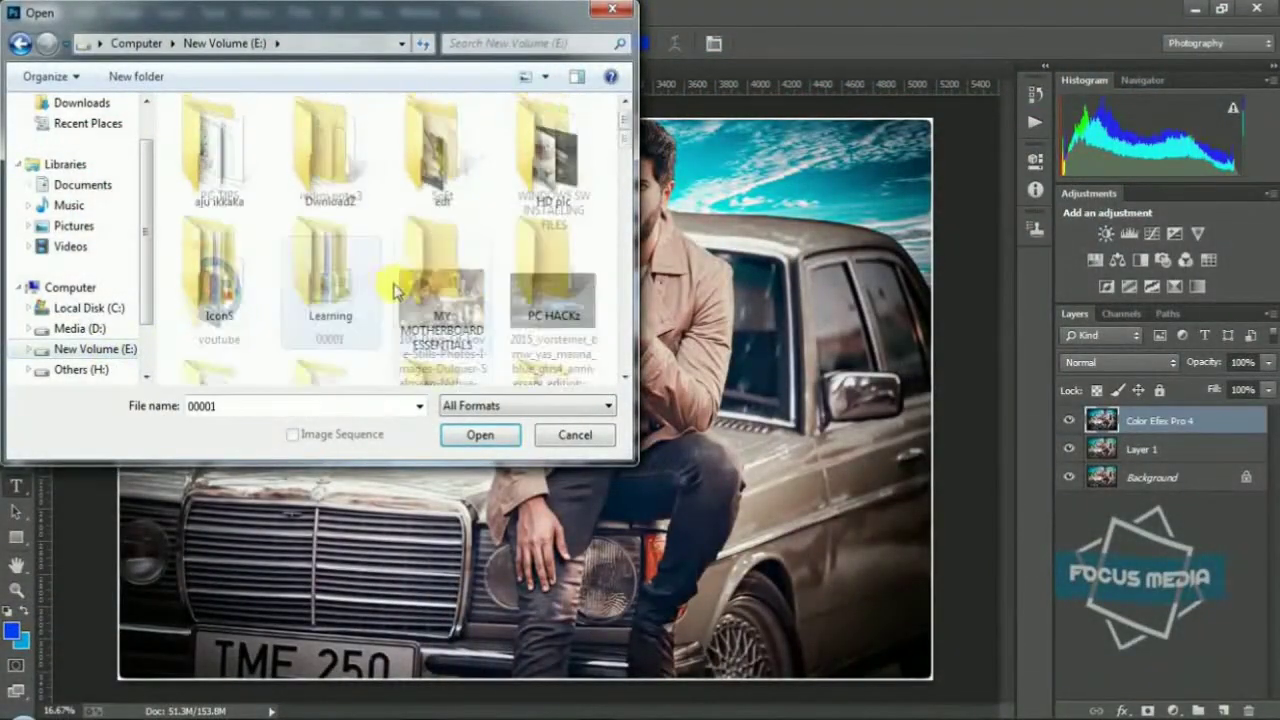
{"action": "double_click", "coordinate": [437, 160]}
{"action": "scroll", "coordinate": [510, 300], "scroll_direction": "down", "scroll_amount": 3}
{"action": "scroll", "coordinate": [508, 288], "scroll_direction": "down", "scroll_amount": 3}
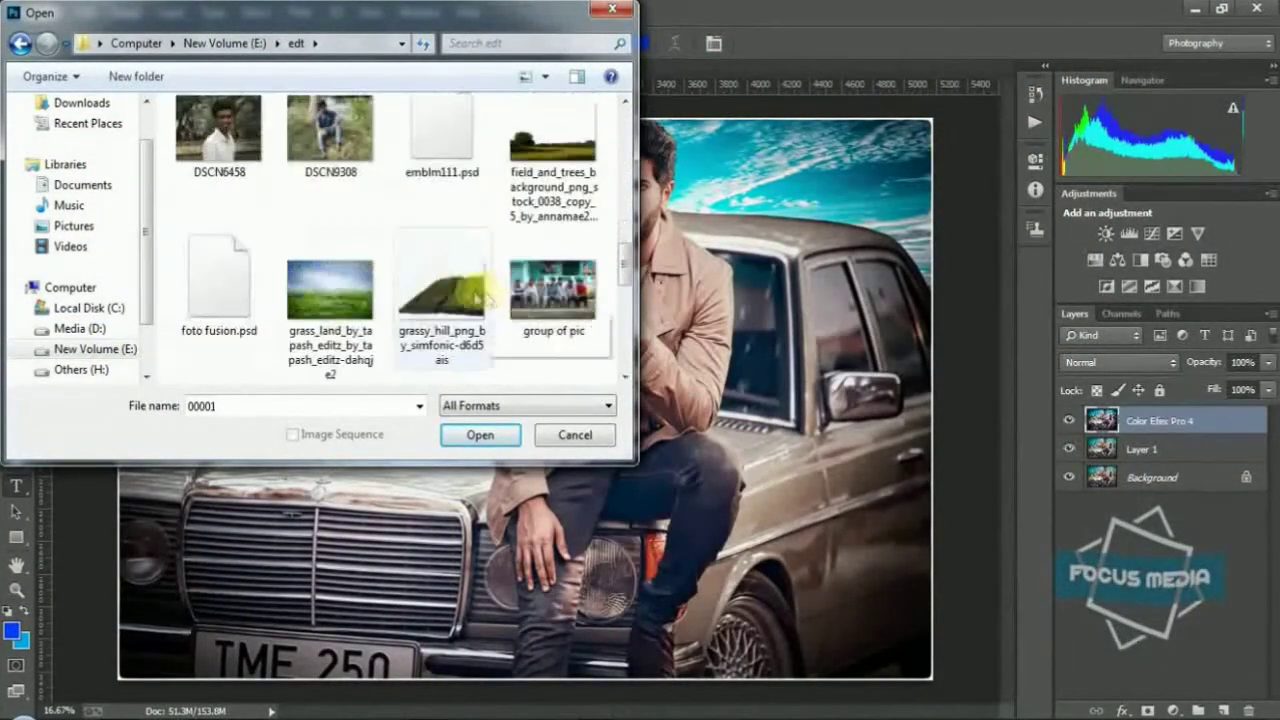
{"action": "double_click", "coordinate": [430, 140]}
{"action": "left_click", "coordinate": [641, 318]}
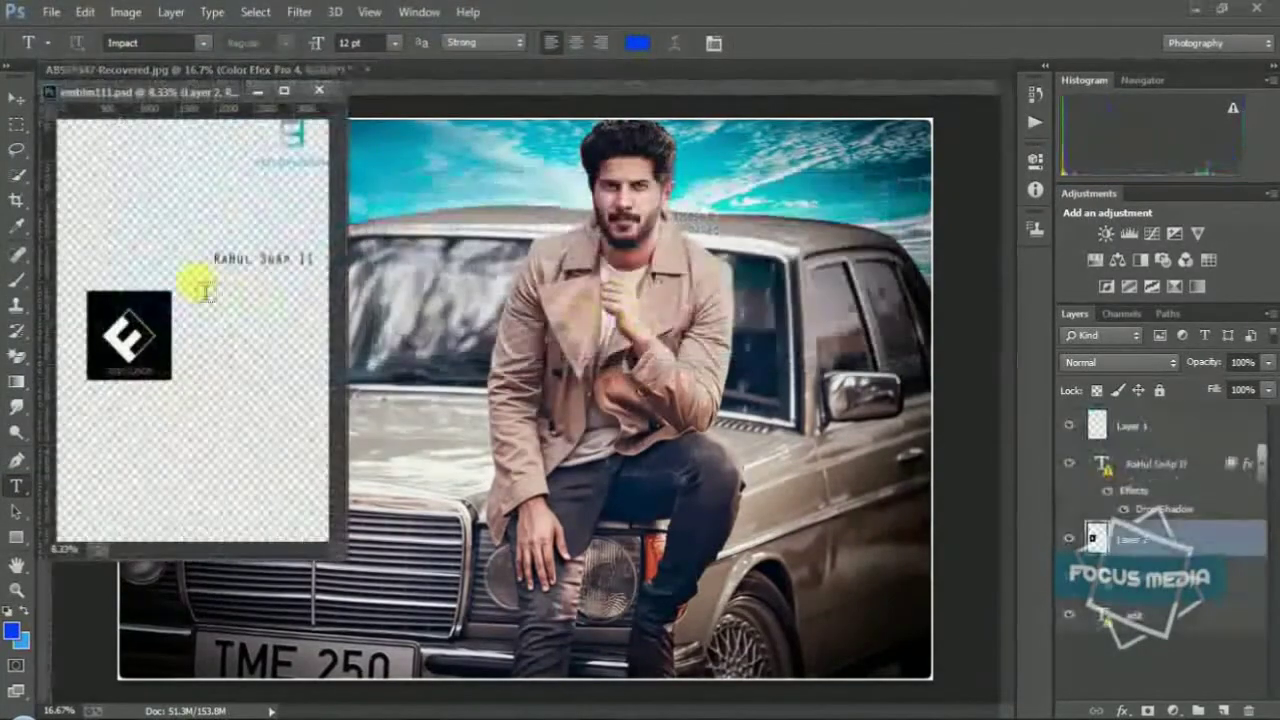
Drag the logo onto the photo, shrink it into the top-right corner, and set Screen blending
{"action": "left_click", "coordinate": [16, 98]}
{"action": "mouse_move", "coordinate": [125, 305]}
{"action": "left_mouse_down"}
{"action": "mouse_move", "coordinate": [840, 185]}
{"action": "mouse_move", "coordinate": [878, 158]}
{"action": "mouse_move", "coordinate": [857, 180]}
{"action": "mouse_move", "coordinate": [866, 168]}
{"action": "mouse_move", "coordinate": [870, 193]}
{"action": "left_mouse_up"}
{"action": "left_click", "coordinate": [726, 340]}
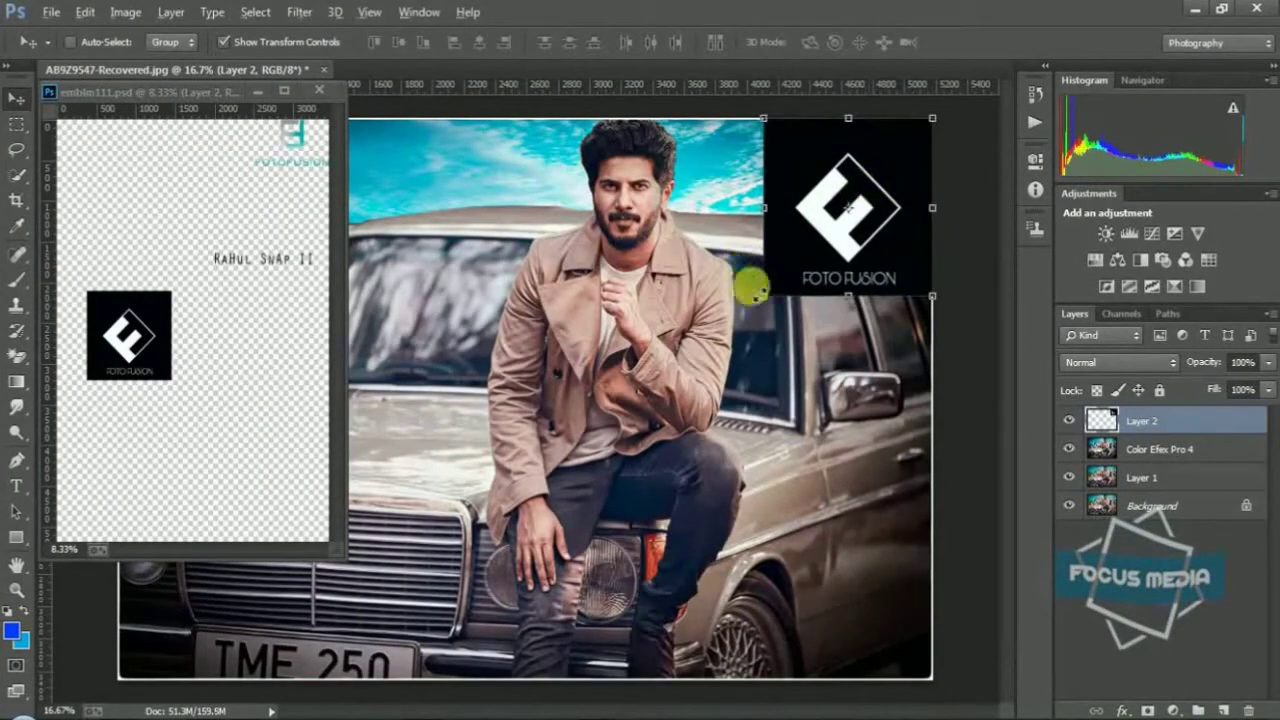
{"action": "left_click_drag", "start_coordinate": [752, 290], "coordinate": [808, 246]}
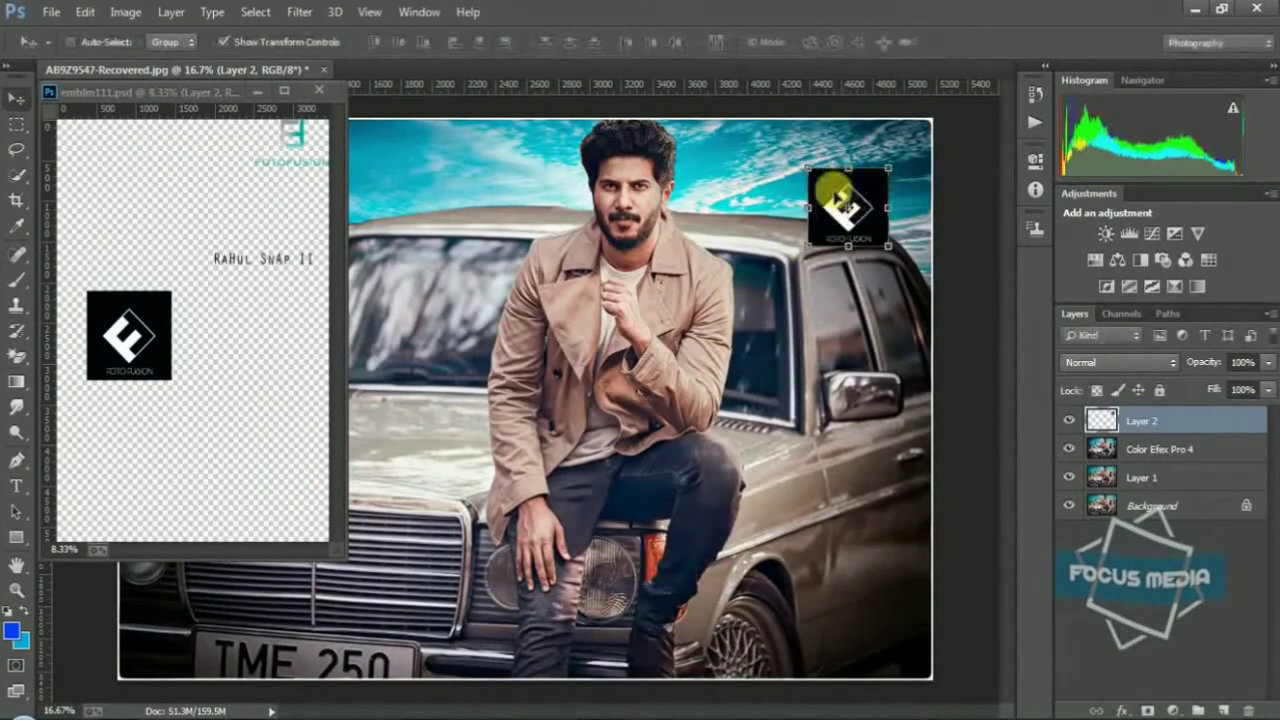
{"action": "left_click_drag", "start_coordinate": [833, 187], "coordinate": [870, 140]}
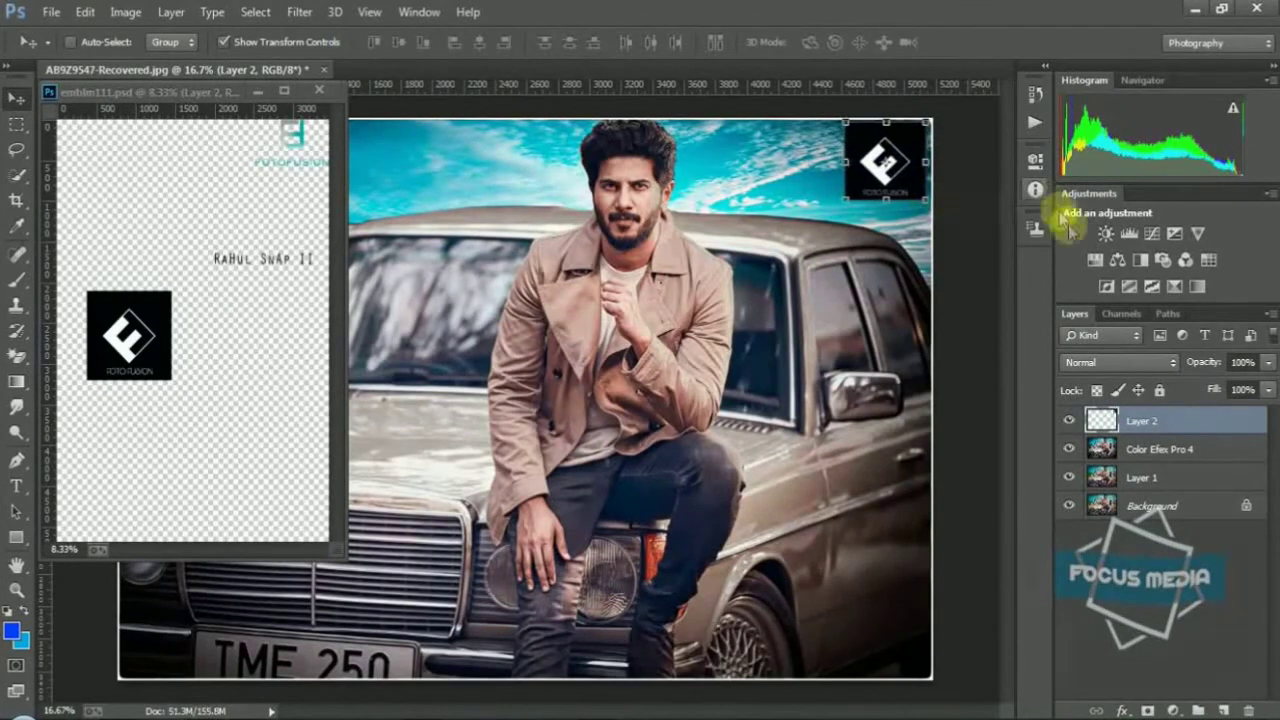
{"action": "left_click", "coordinate": [1118, 362]}
{"action": "left_click", "coordinate": [1098, 168]}
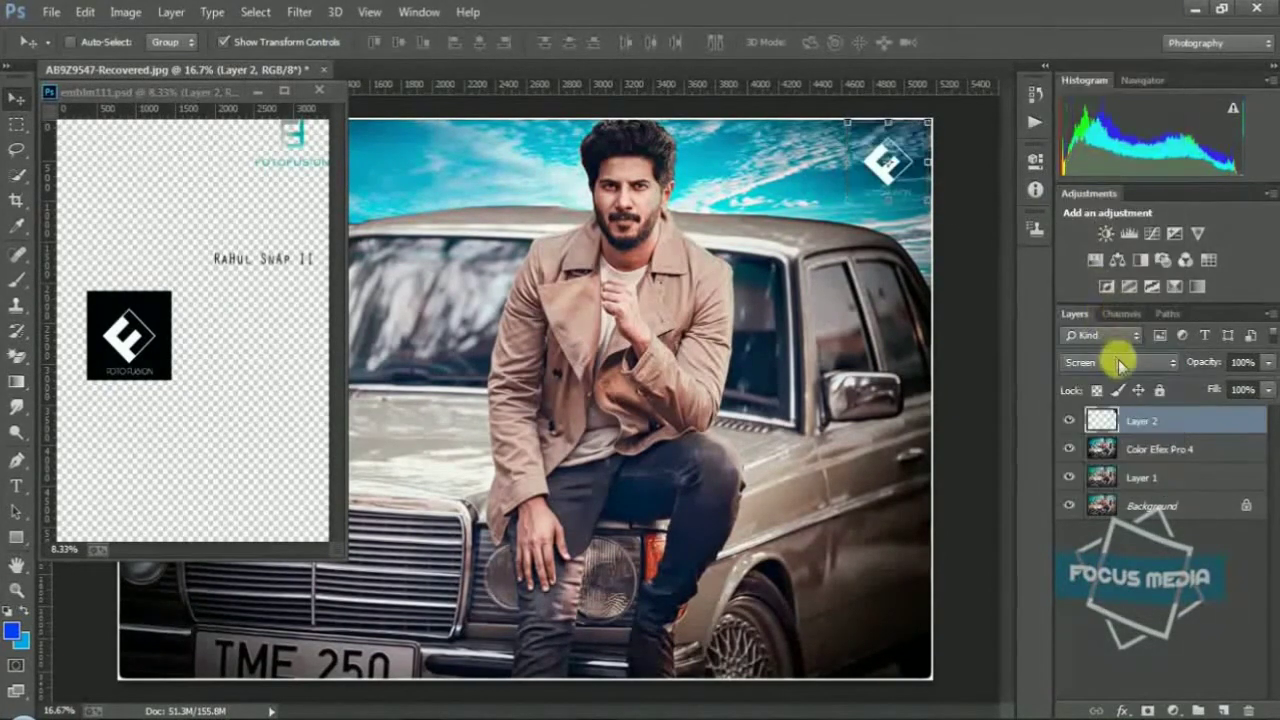
{"action": "left_click", "coordinate": [1155, 525]}
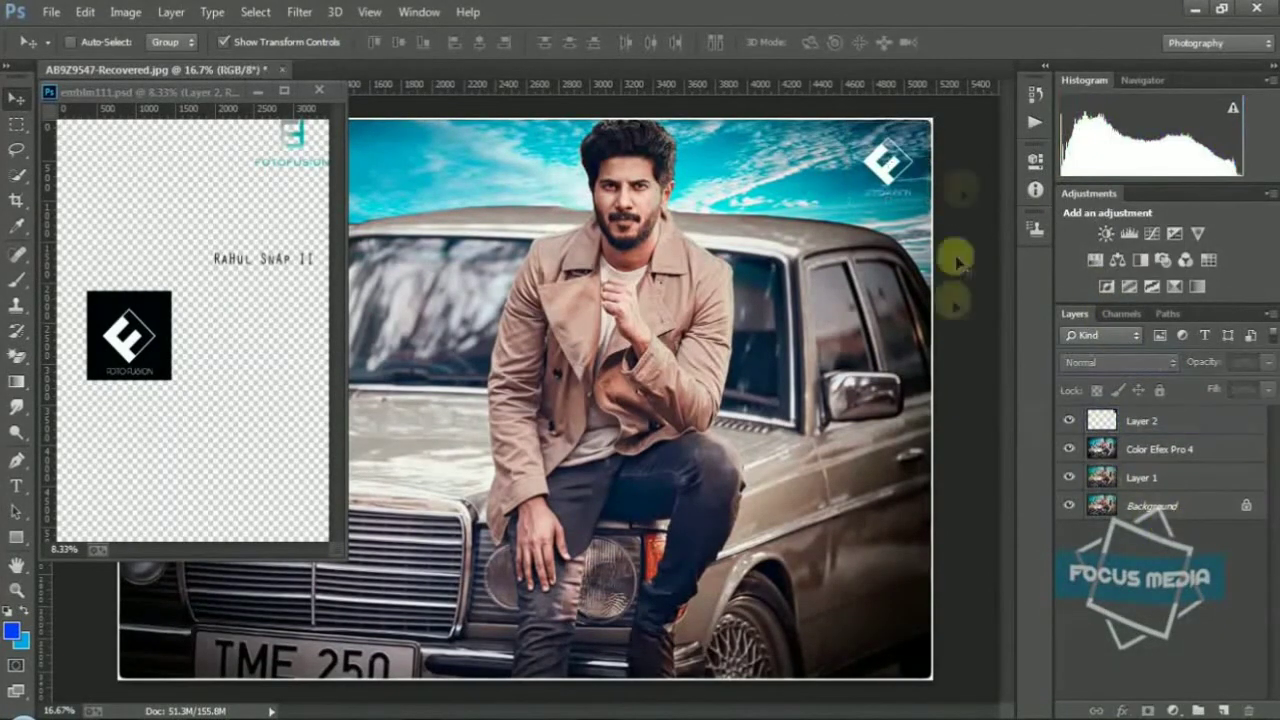
Bring the signature layers from emblm111.psd onto the photo, scaled into the bottom-left corner
{"action": "left_click", "coordinate": [204, 168]}
{"action": "left_click", "coordinate": [128, 348]}
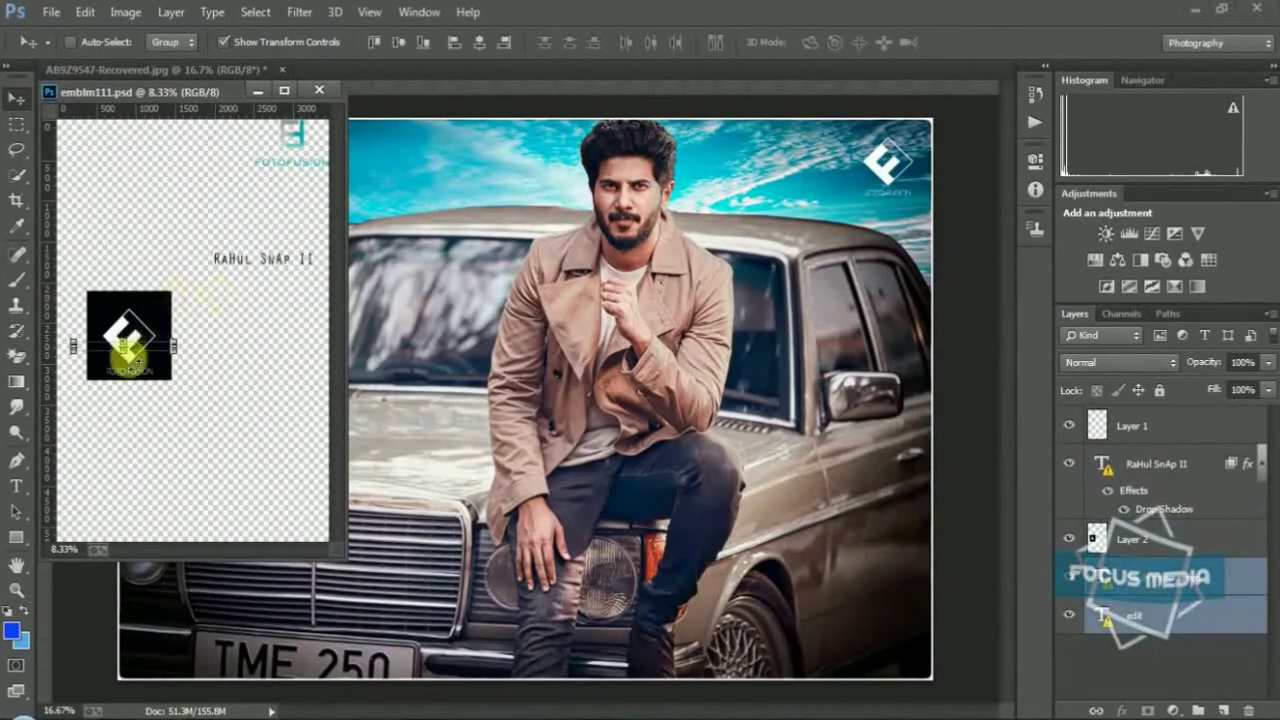
{"action": "left_click_drag", "start_coordinate": [128, 348], "coordinate": [818, 668]}
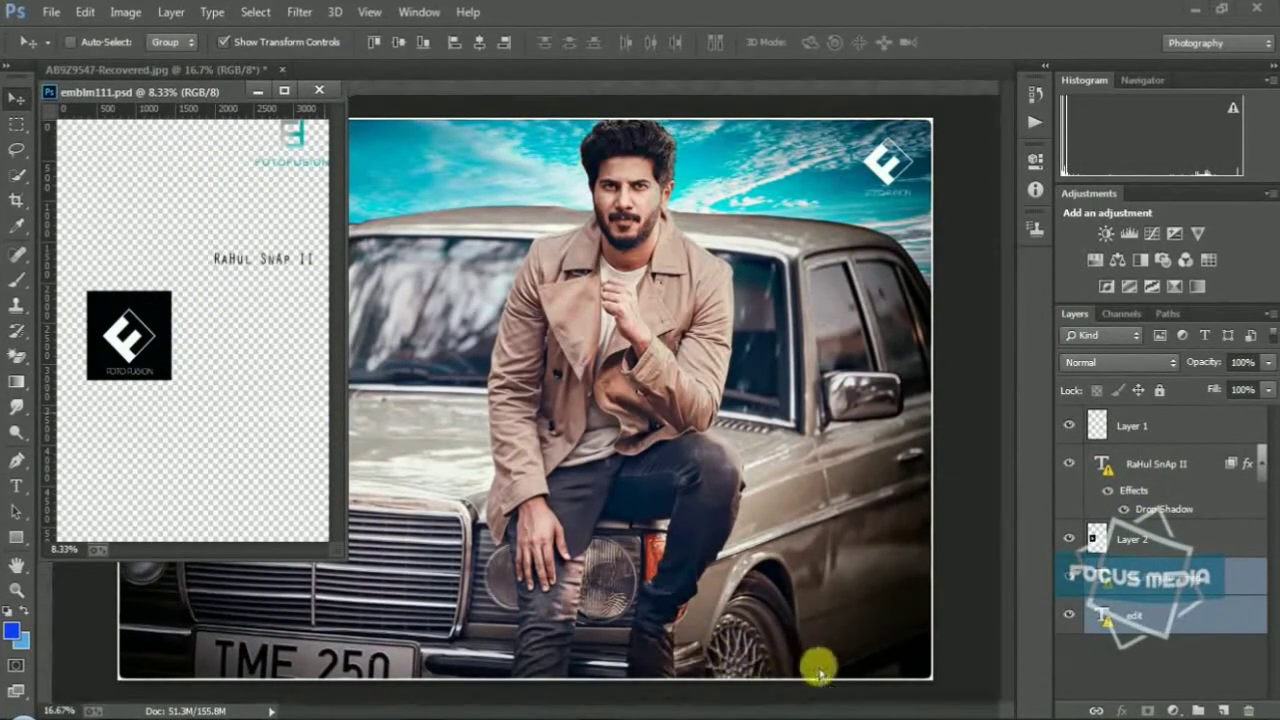
{"action": "left_click", "coordinate": [728, 347]}
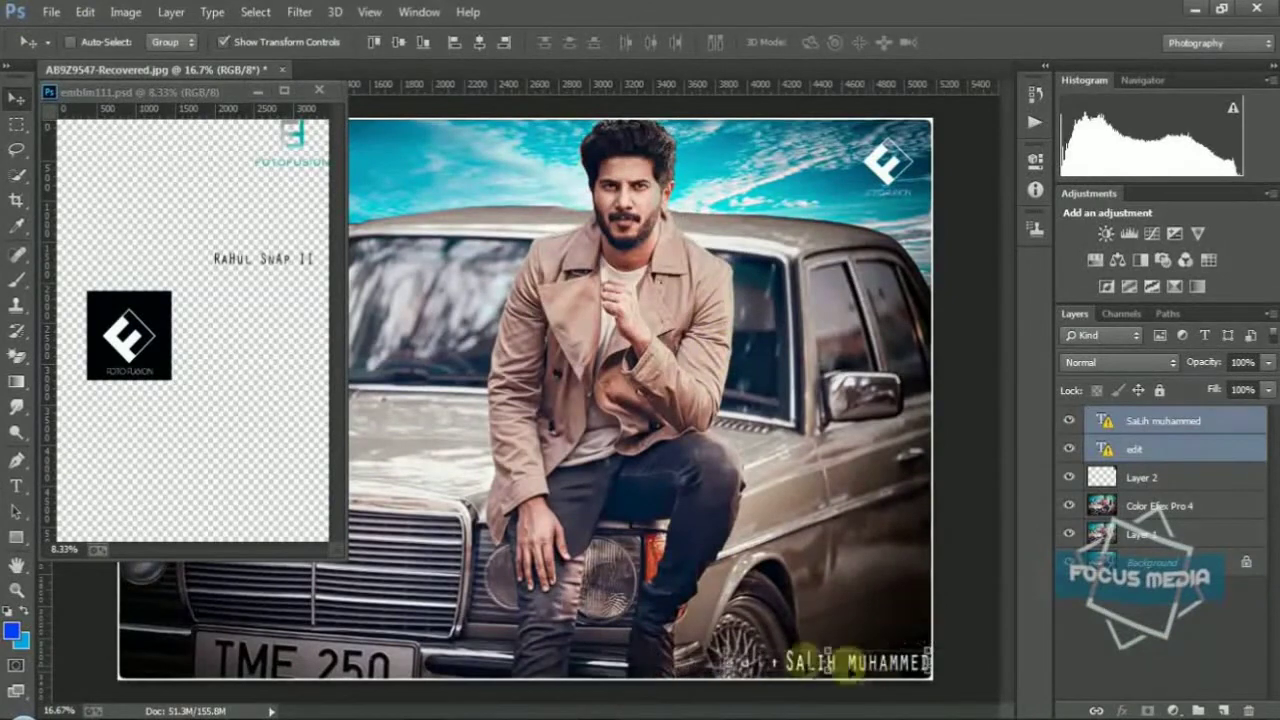
{"action": "left_click_drag", "start_coordinate": [885, 675], "coordinate": [293, 663]}
{"action": "key", "text": "ctrl+t"}
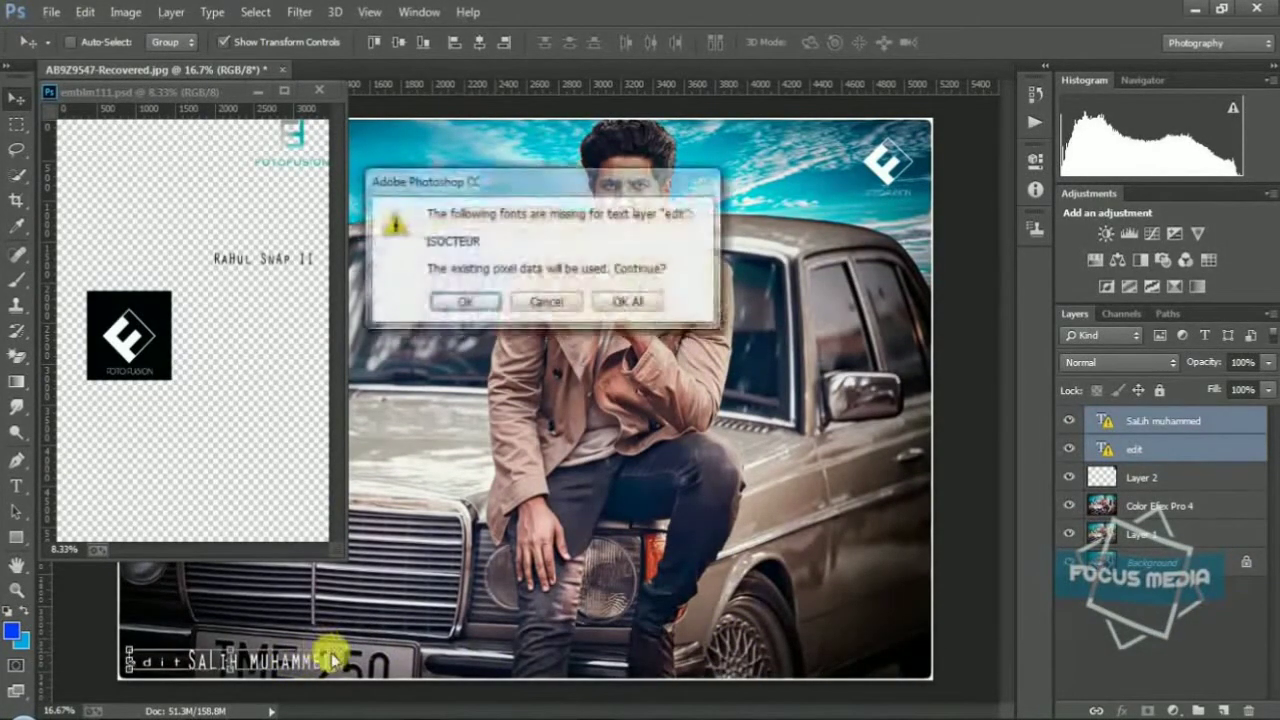
{"action": "key", "text": "Return"}
{"action": "left_click_drag", "start_coordinate": [320, 634], "coordinate": [320, 650]}
{"action": "key", "text": "Return"}
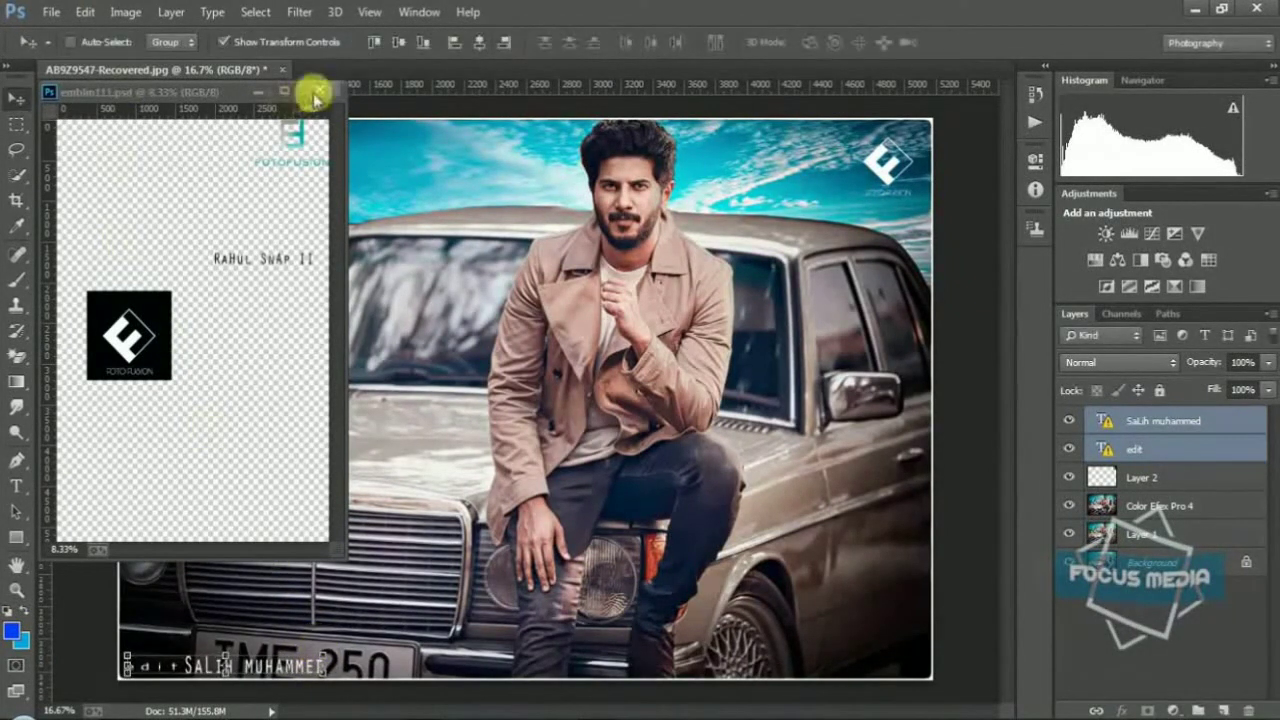
Close emblm111.psd and move the logo to the photo's top-left corner
{"action": "left_click", "coordinate": [319, 90]}
{"action": "left_click", "coordinate": [1140, 477]}
{"action": "left_click_drag", "start_coordinate": [900, 150], "coordinate": [175, 145]}
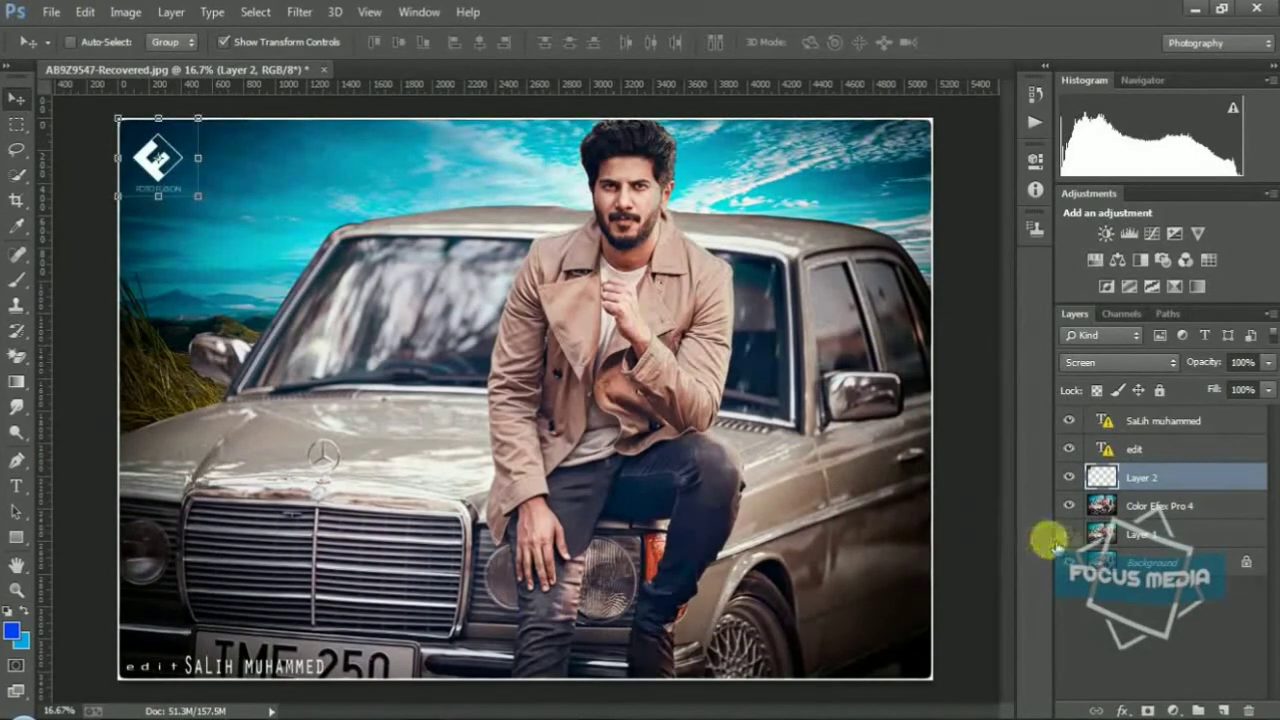
Hide Layer 1 and merge the visible layers into the Background
{"action": "left_click", "coordinate": [1069, 534]}
{"action": "left_click", "coordinate": [1150, 562]}
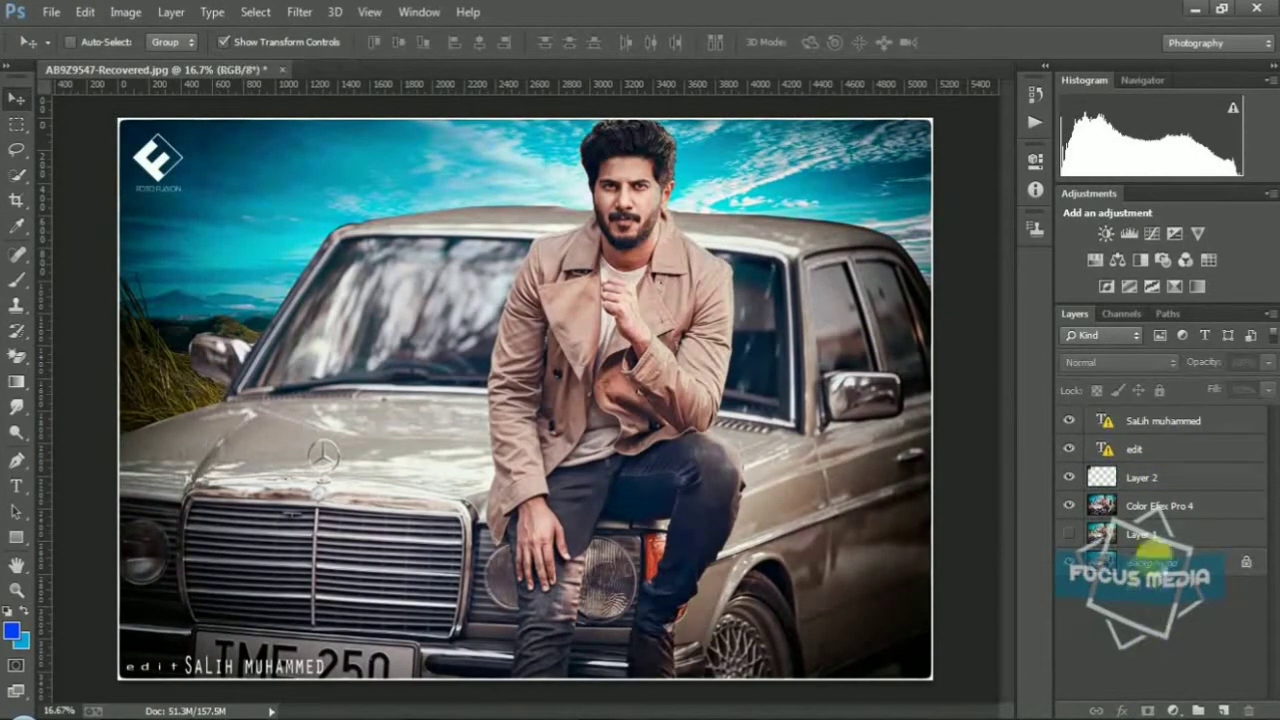
{"action": "right_click", "coordinate": [1152, 552]}
{"action": "left_click", "coordinate": [1128, 472]}
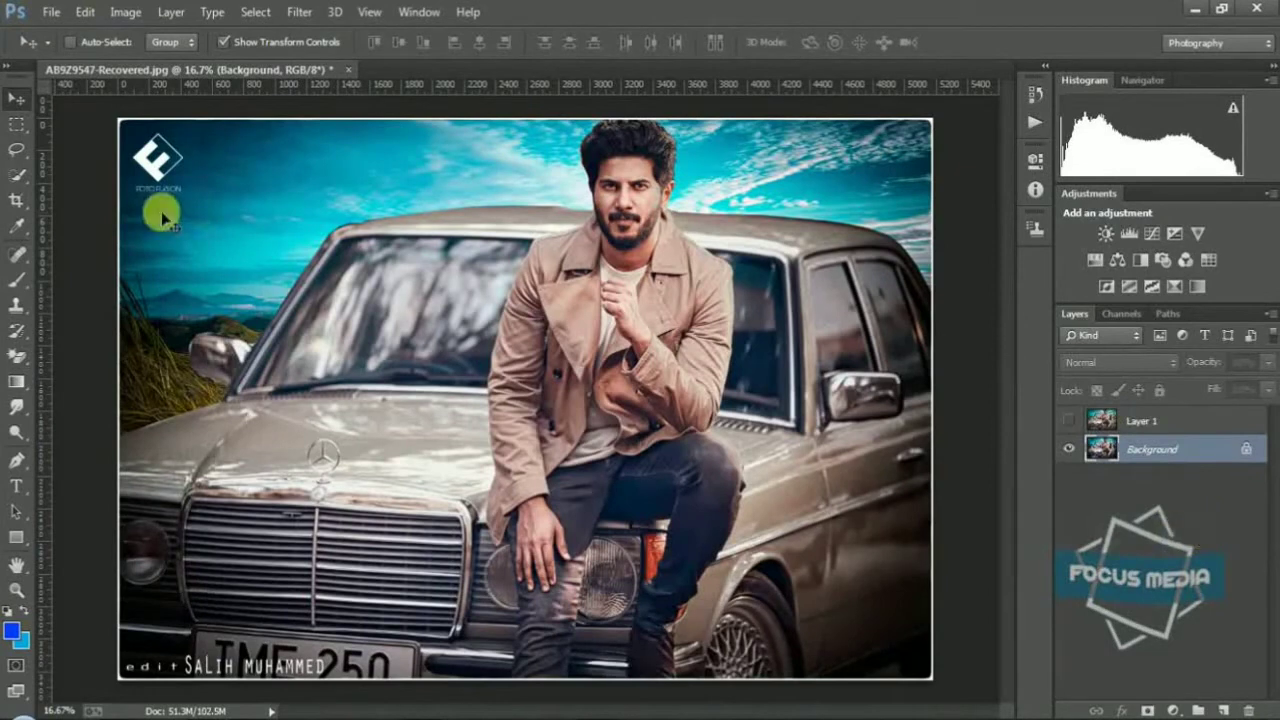
{"action": "left_click", "coordinate": [50, 12]}
Save the photo as a JPEG, accepting the default JPEG Options
{"action": "left_click", "coordinate": [90, 186]}
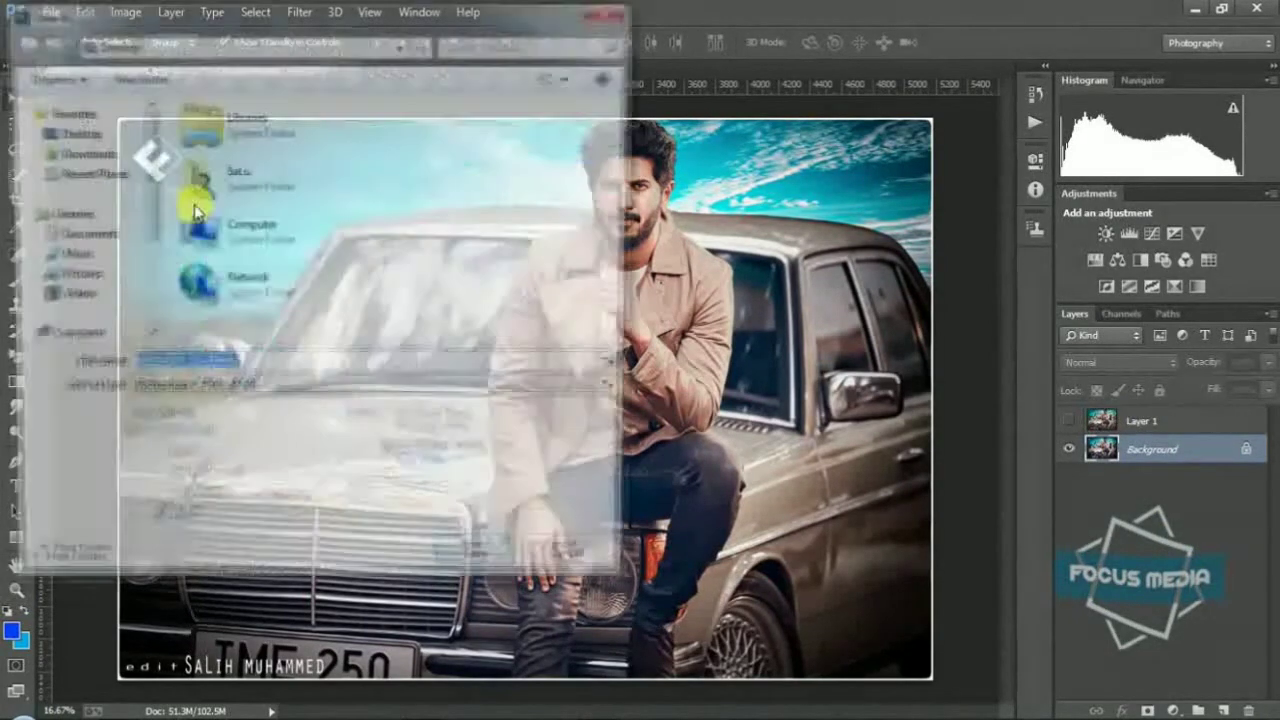
{"action": "left_click", "coordinate": [295, 391]}
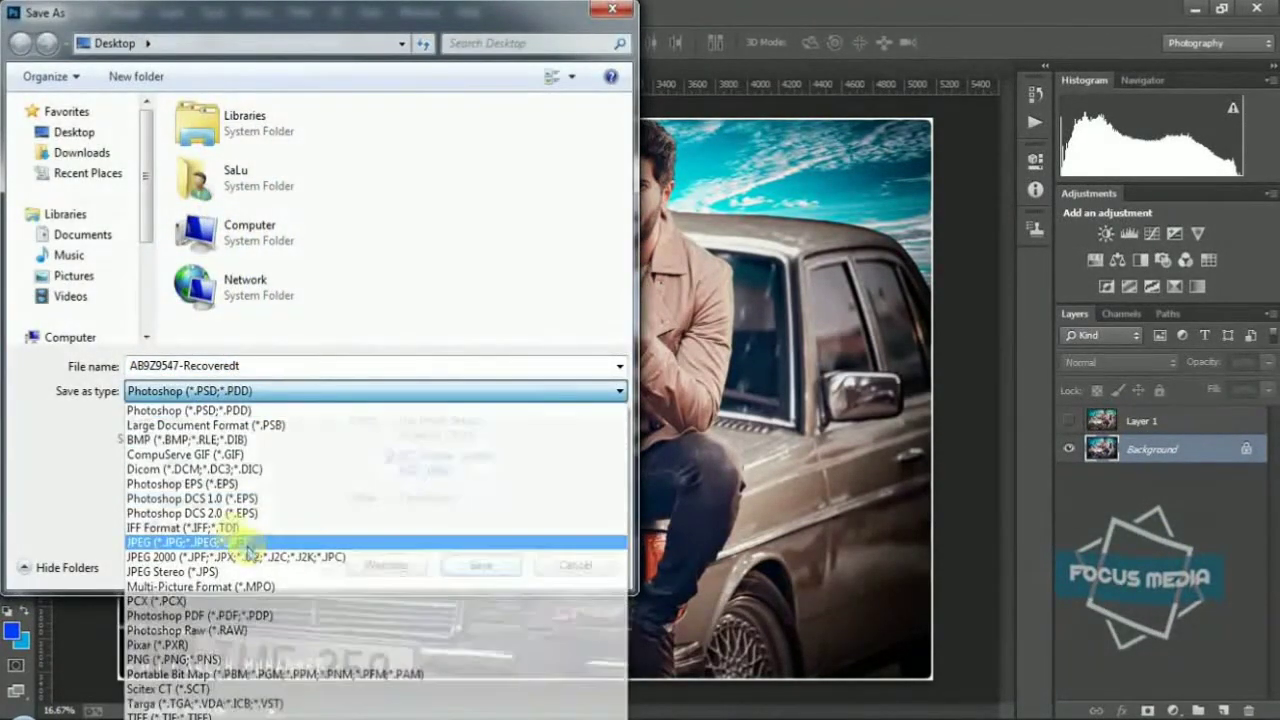
{"action": "left_click", "coordinate": [290, 562]}
{"action": "left_click", "coordinate": [478, 566]}
{"action": "left_click", "coordinate": [748, 176]}
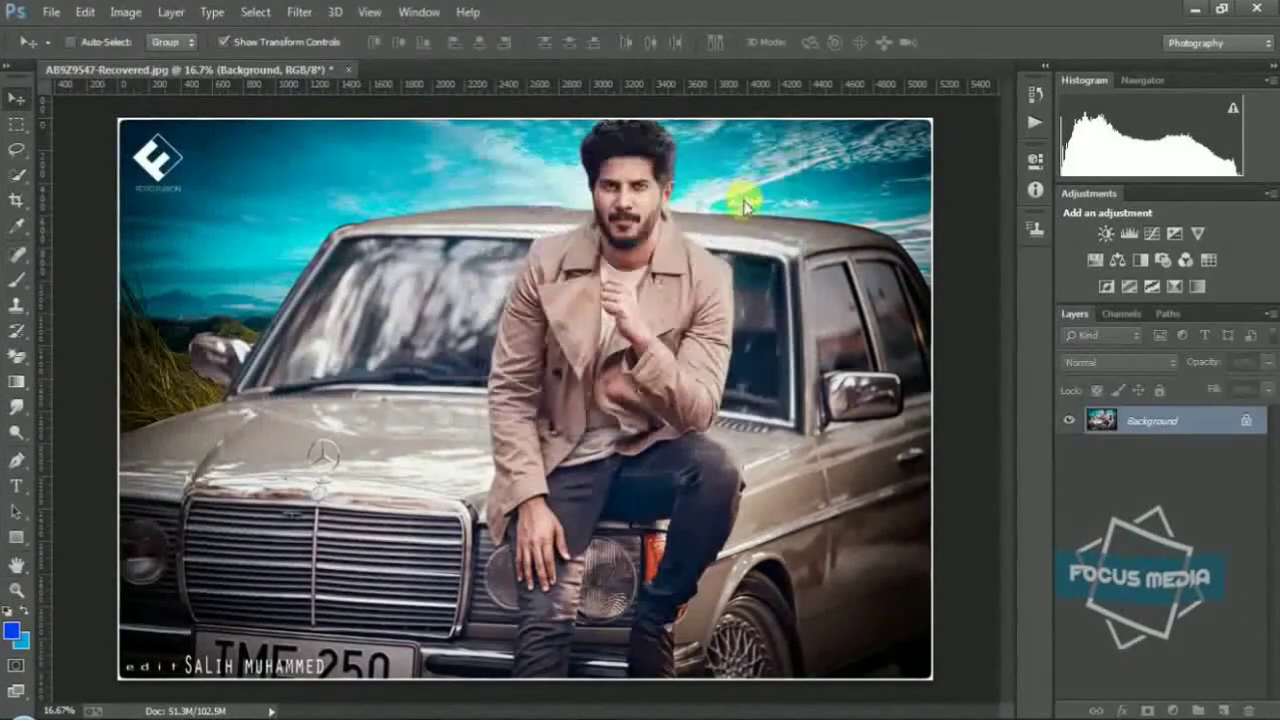